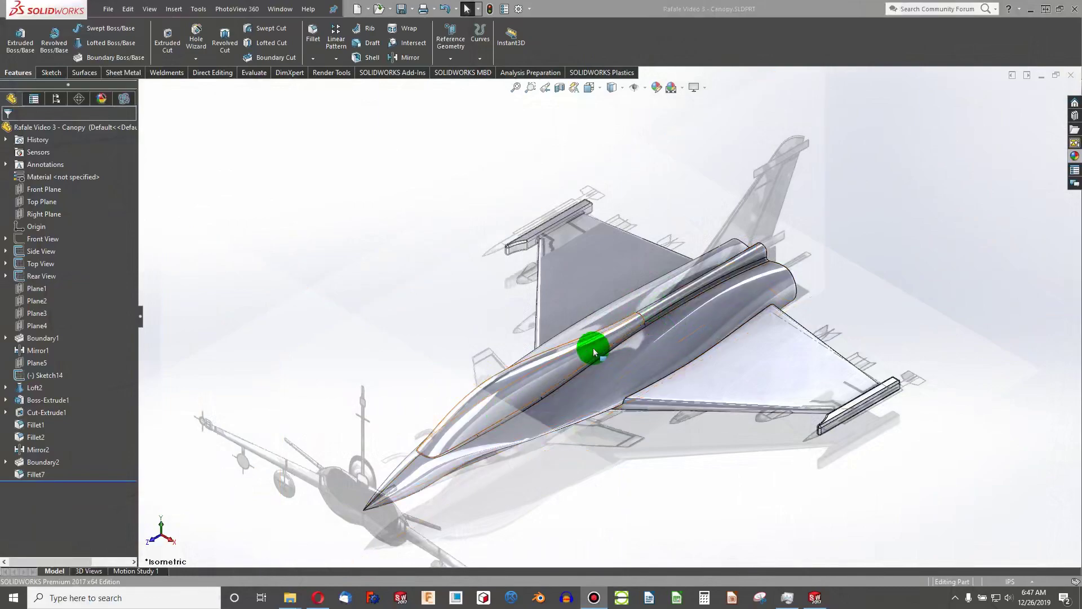
# Start a new sketch on the flat rear end face of the fuselage
pyautogui.moveTo(654, 375); pyautogui.dragTo(898, 275, button='middle')
pyautogui.scroll(-5, 851, 362)
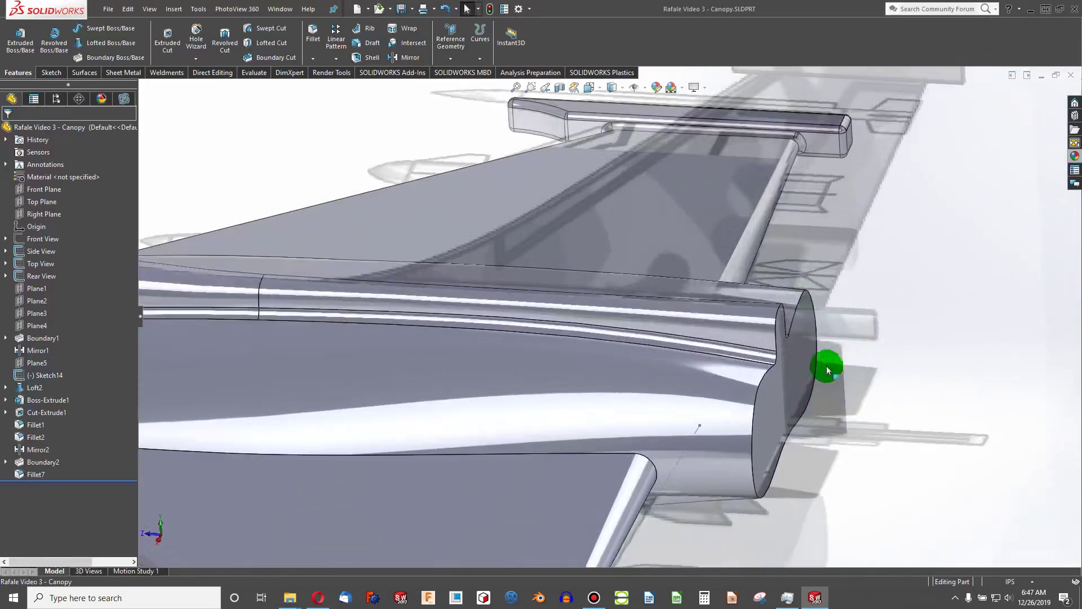
pyautogui.moveTo(482, 388); pyautogui.dragTo(742, 423, button='middle')
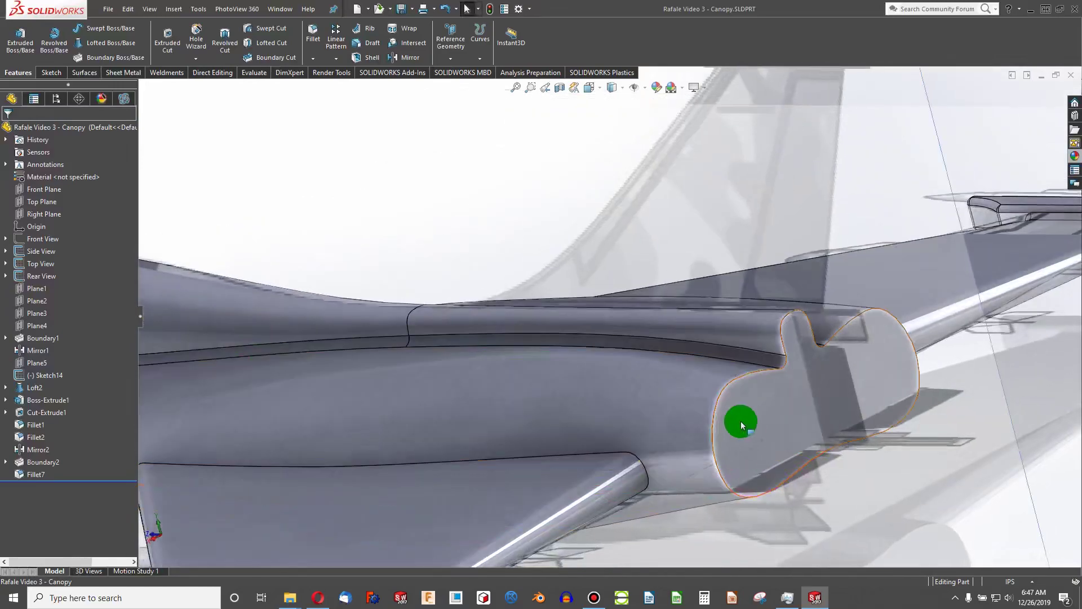
pyautogui.click(742, 422)
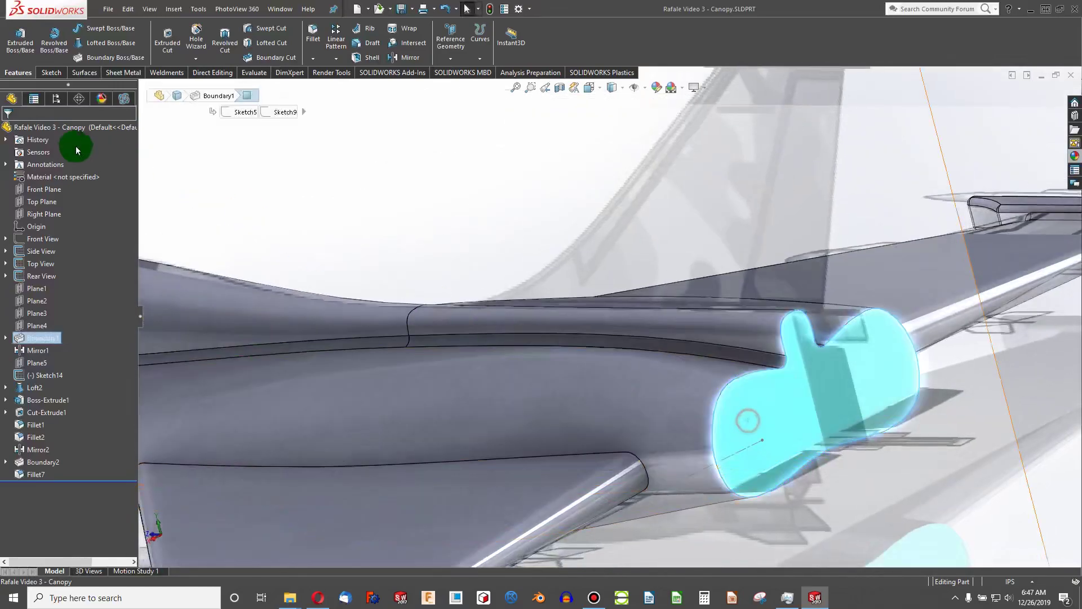
pyautogui.click(51, 72)
pyautogui.click(16, 34)
pyautogui.scroll(-6, 597, 361)
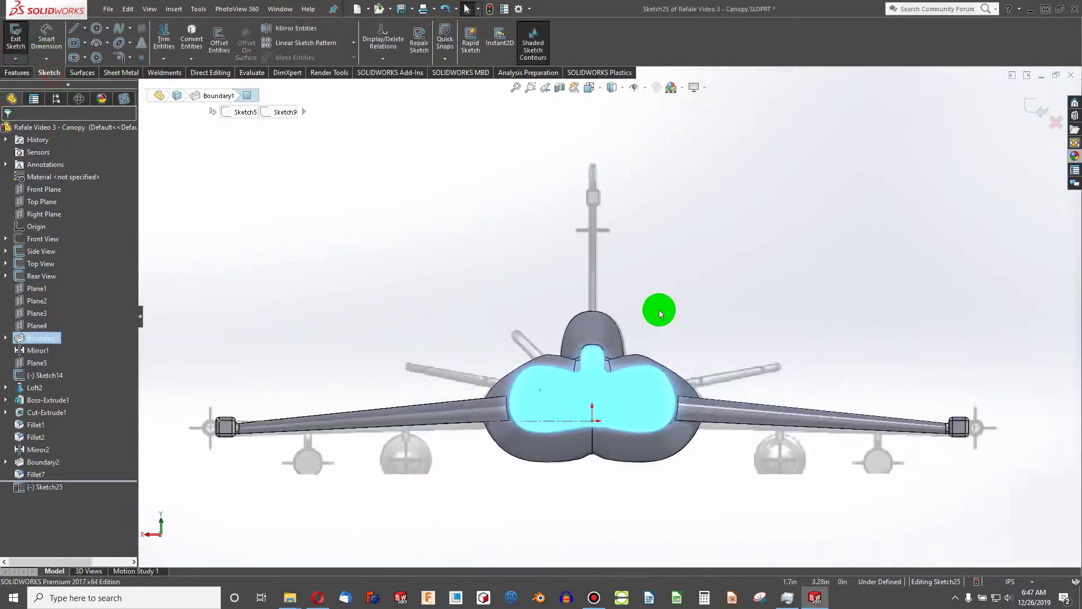
# Convert the outline of the fuselage's rear face into sketch entities
pyautogui.moveTo(594, 355)
pyautogui.mouseDown(button='middle')
pyautogui.moveTo(641, 350)
pyautogui.moveTo(667, 381)
pyautogui.moveTo(595, 349)
pyautogui.mouseUp(button='middle')
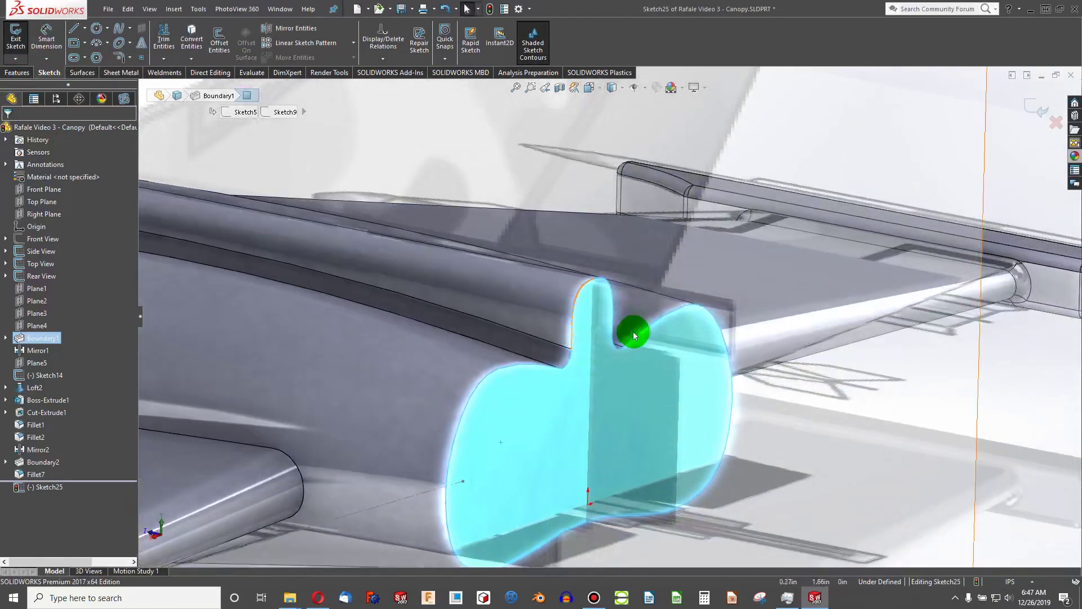
pyautogui.moveTo(718, 325); pyautogui.dragTo(560, 317, button='middle')
pyautogui.scroll(-1, 560, 316)
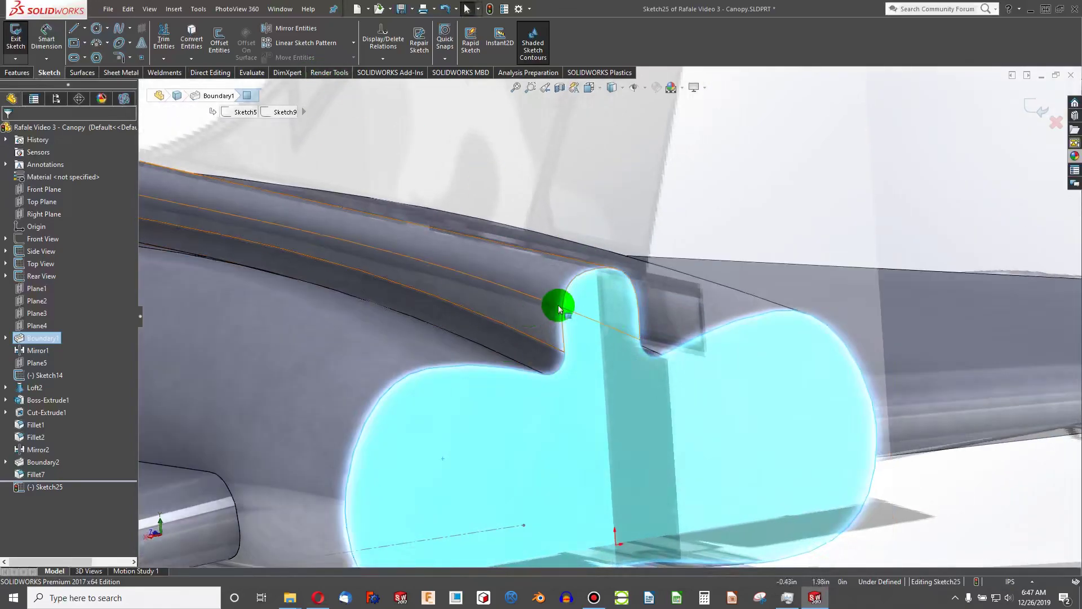
pyautogui.click(163, 45)
pyautogui.click(190, 46)
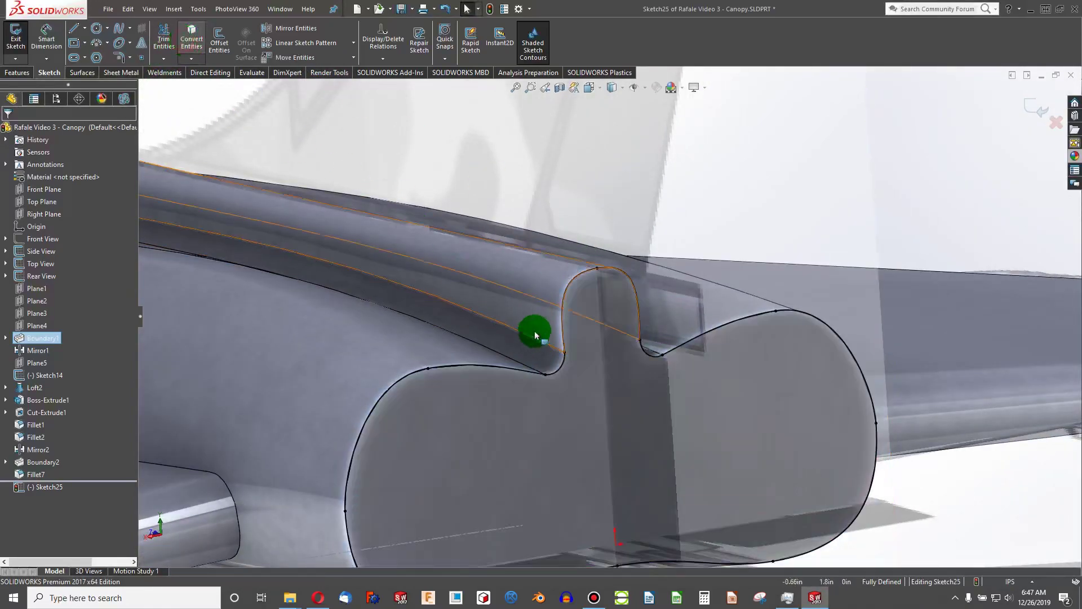
pyautogui.click(169, 158)
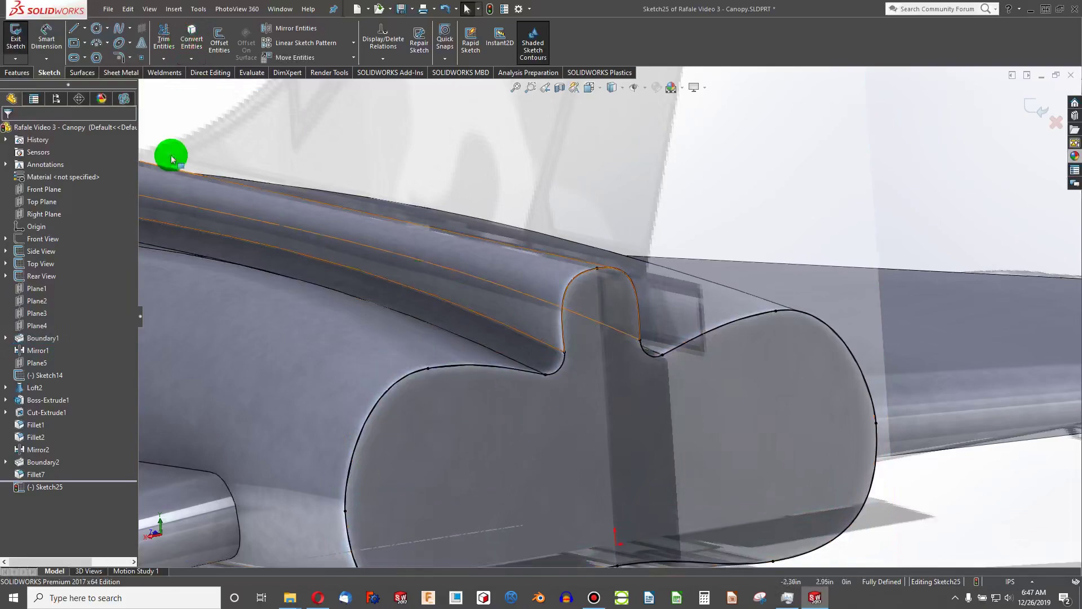
# Sketch a horizontal line about 0.70 in long across the narrow dorsal hump of the converted outline
pyautogui.click(47, 39)
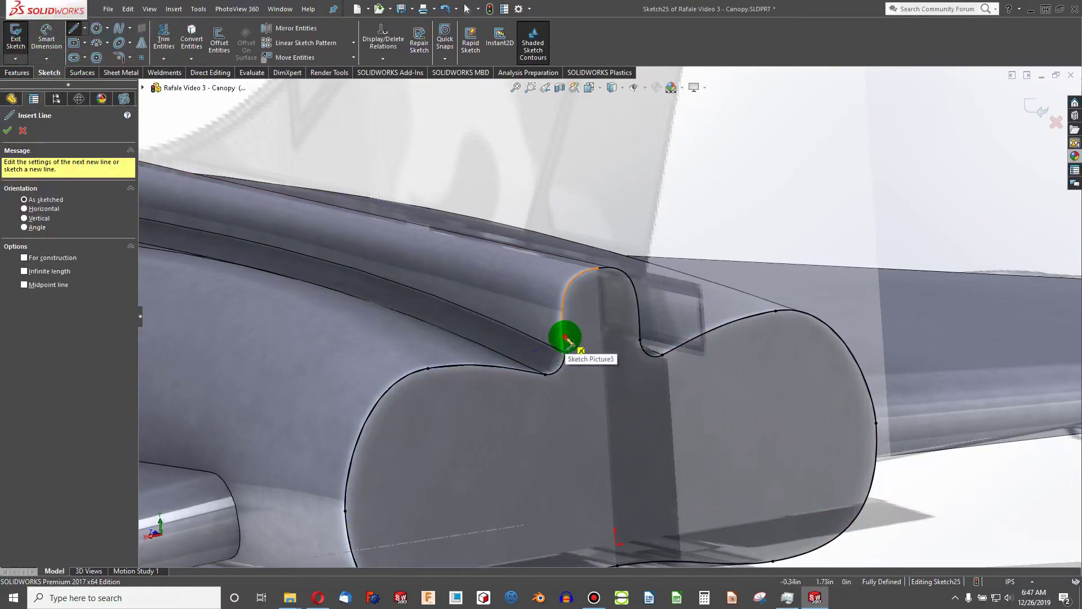
pyautogui.moveTo(566, 339)
pyautogui.mouseDown()
pyautogui.moveTo(649, 330)
pyautogui.moveTo(640, 326)
pyautogui.mouseUp()
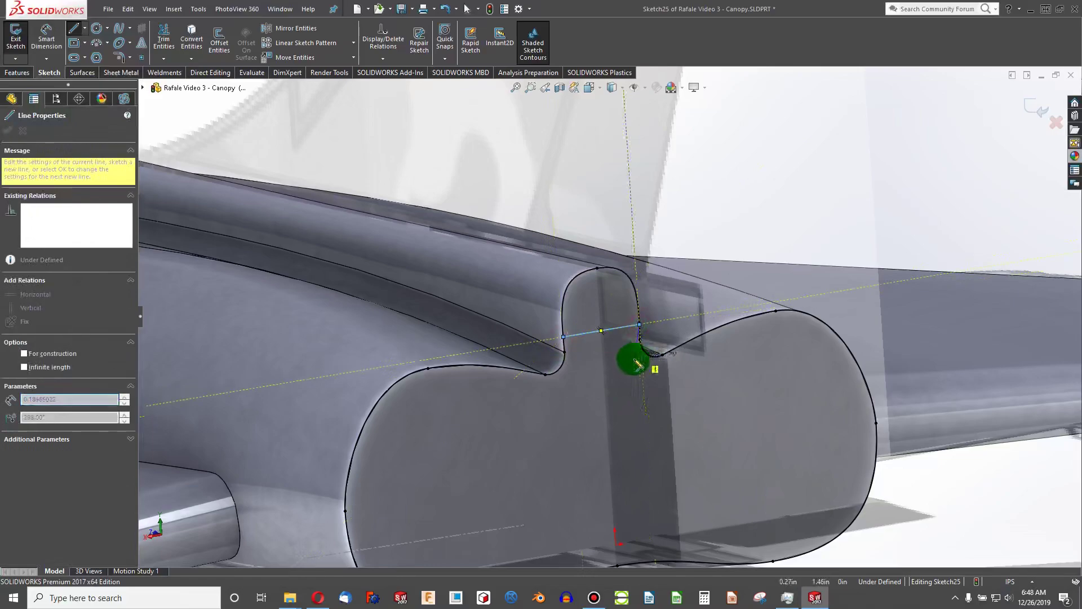
pyautogui.press('Escape')
pyautogui.click(634, 327)
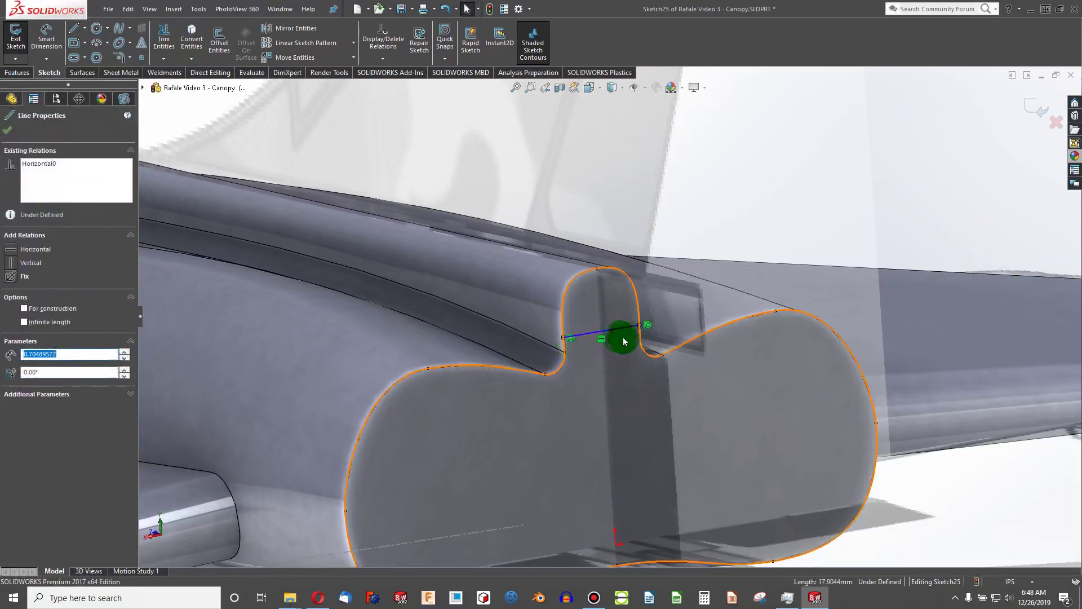
# Move the line's endpoint slightly up the hump outline and check its height against the side-view reference picture
pyautogui.moveTo(624, 338)
pyautogui.mouseDown(button='middle')
pyautogui.moveTo(709, 334)
pyautogui.moveTo(686, 333)
pyautogui.mouseUp(button='middle')
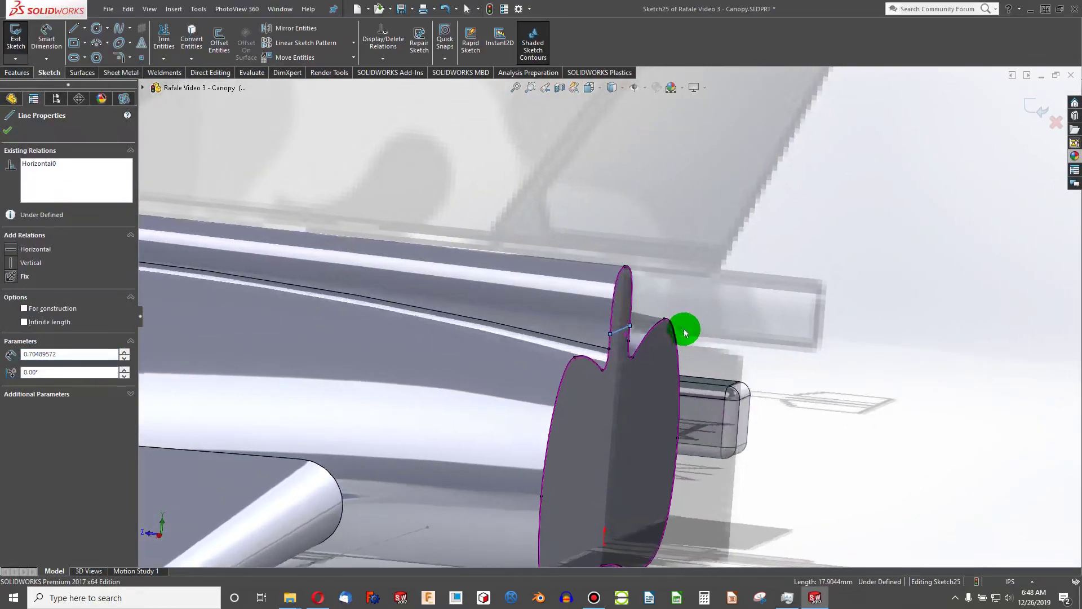
pyautogui.scroll(-6, 654, 335)
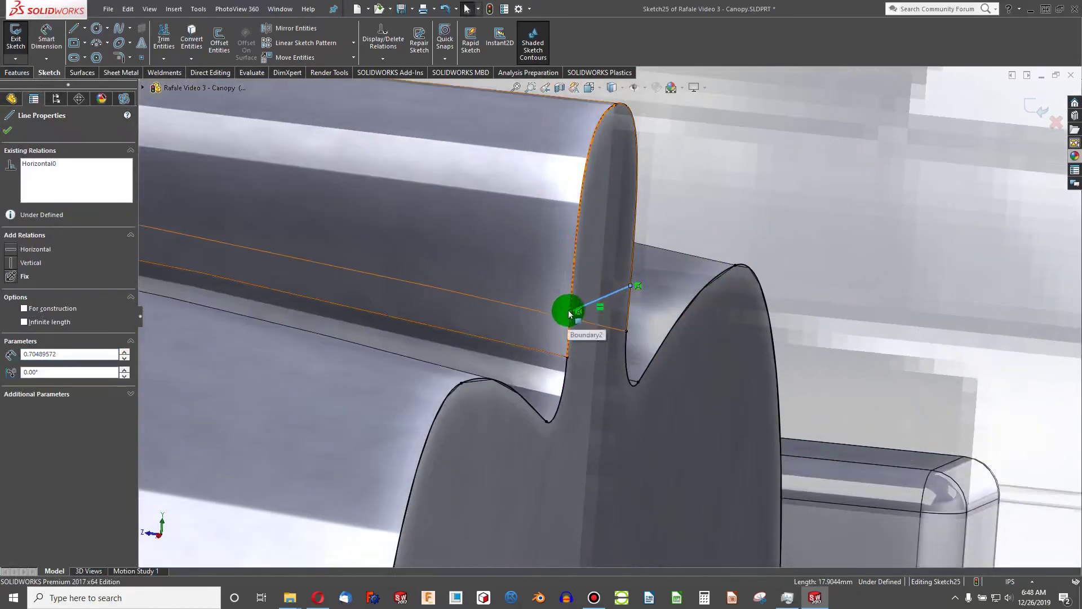
pyautogui.moveTo(570, 313)
pyautogui.mouseDown()
pyautogui.moveTo(575, 293)
pyautogui.moveTo(572, 306)
pyautogui.mouseUp()
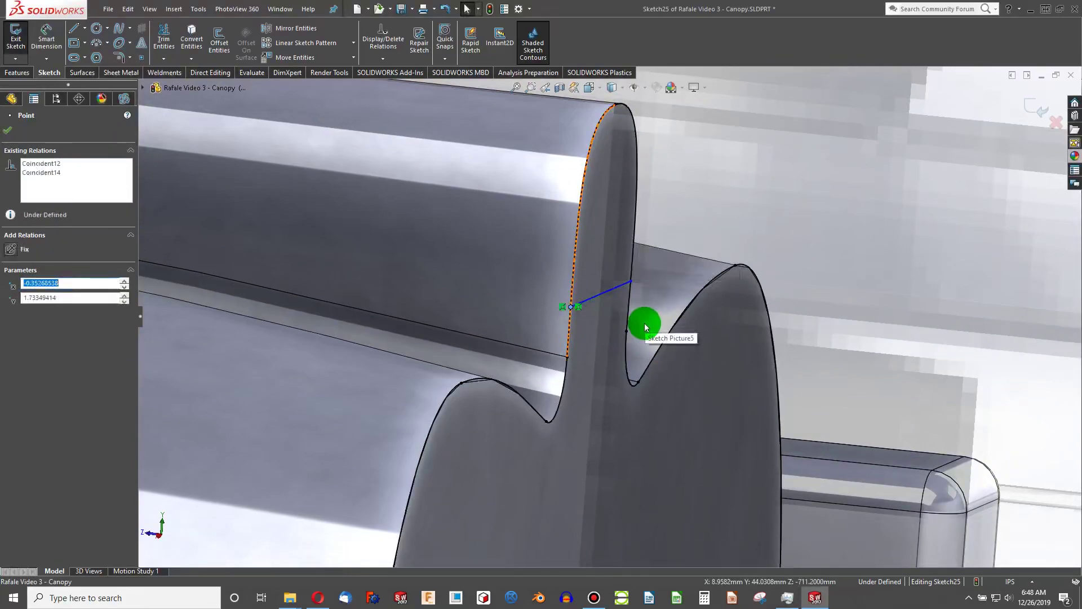
pyautogui.click(965, 263)
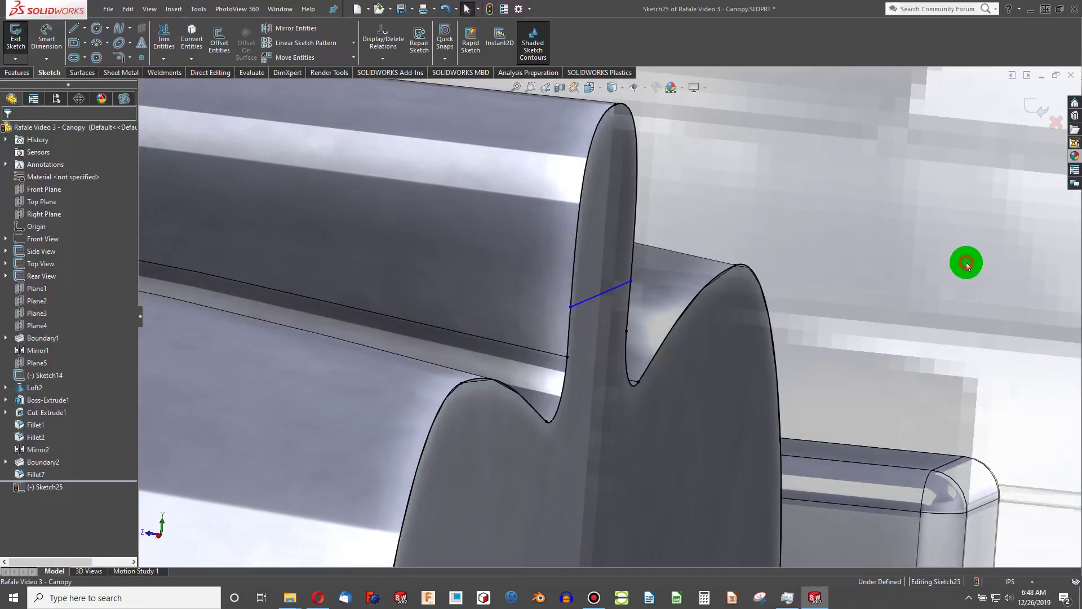
pyautogui.hotkey('ctrl', '3')
pyautogui.scroll(-10, 539, 306)
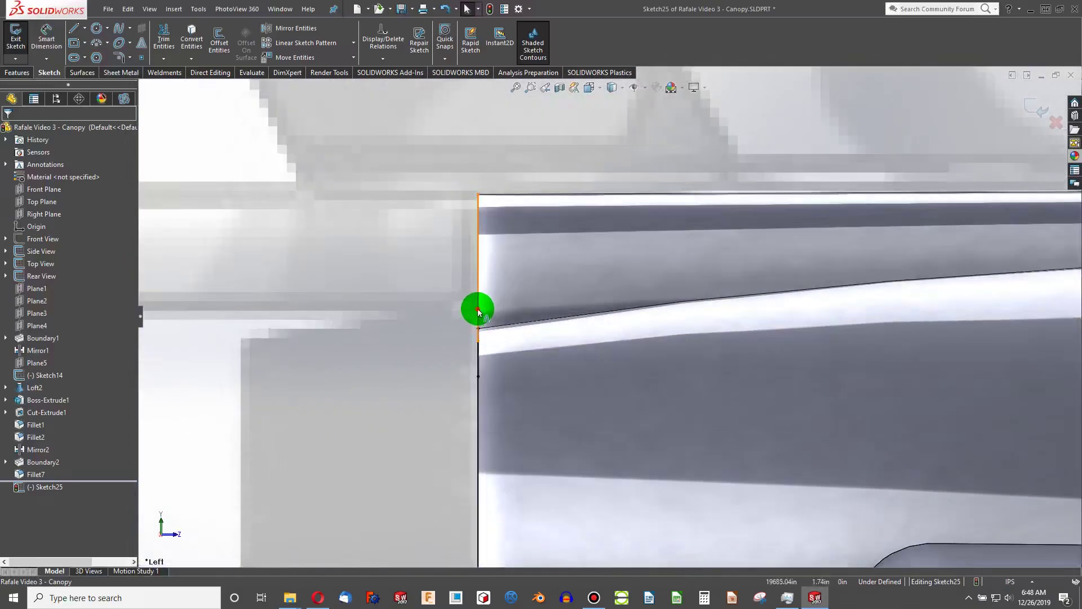
pyautogui.click(478, 312)
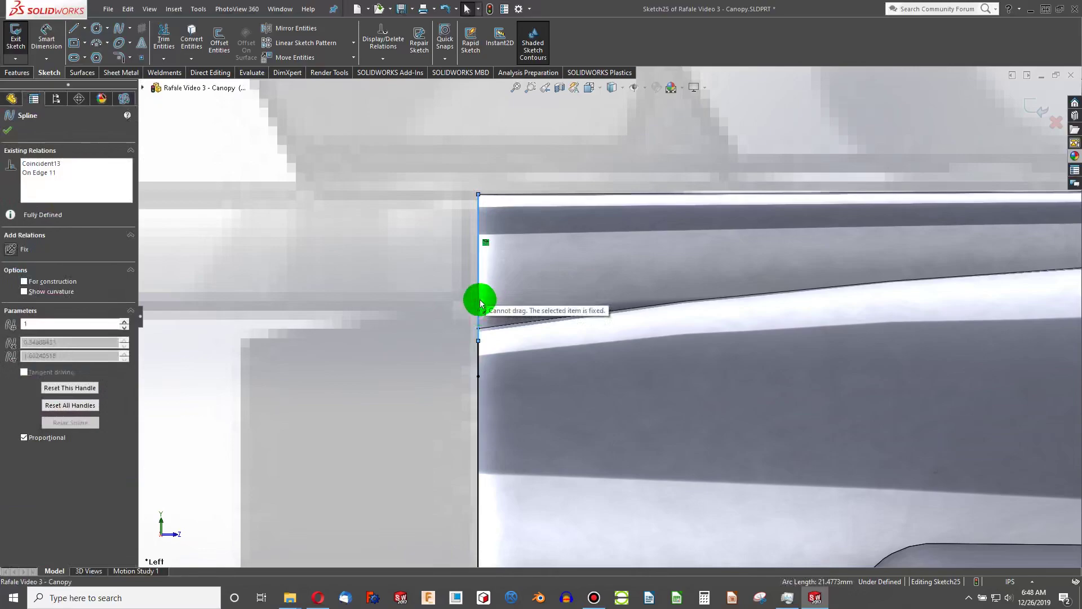
pyautogui.scroll(-2, 389, 321)
pyautogui.scroll(4, 391, 323)
pyautogui.moveTo(391, 323); pyautogui.dragTo(431, 350, button='middle')
pyautogui.scroll(1, 432, 350)
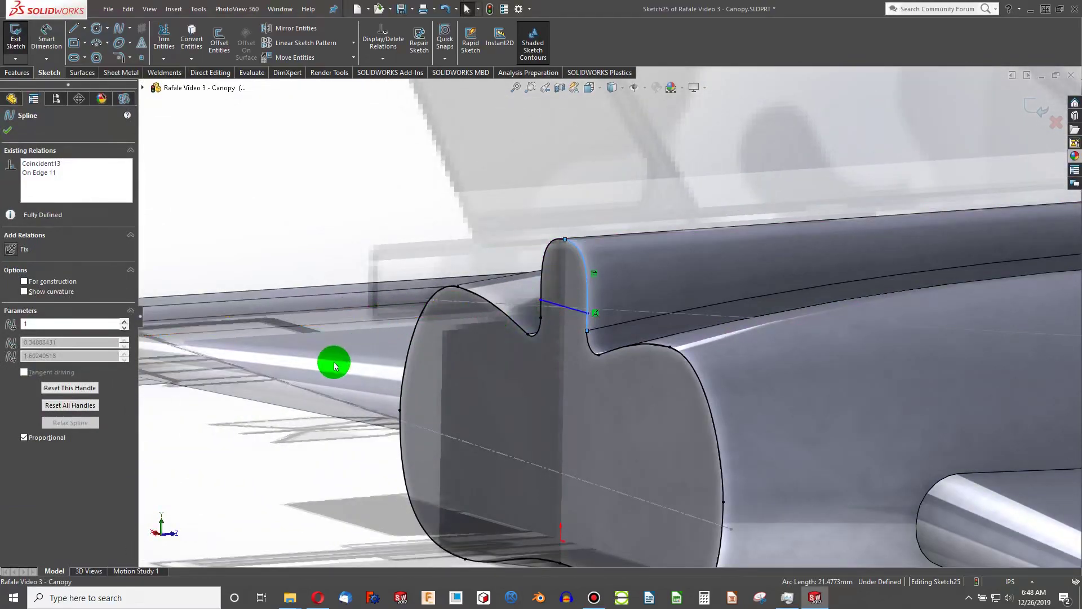
# Trim away all of the converted outline below the horizontal line, keeping only the closed hump profile
pyautogui.click(163, 37)
pyautogui.moveTo(528, 308); pyautogui.dragTo(585, 315)
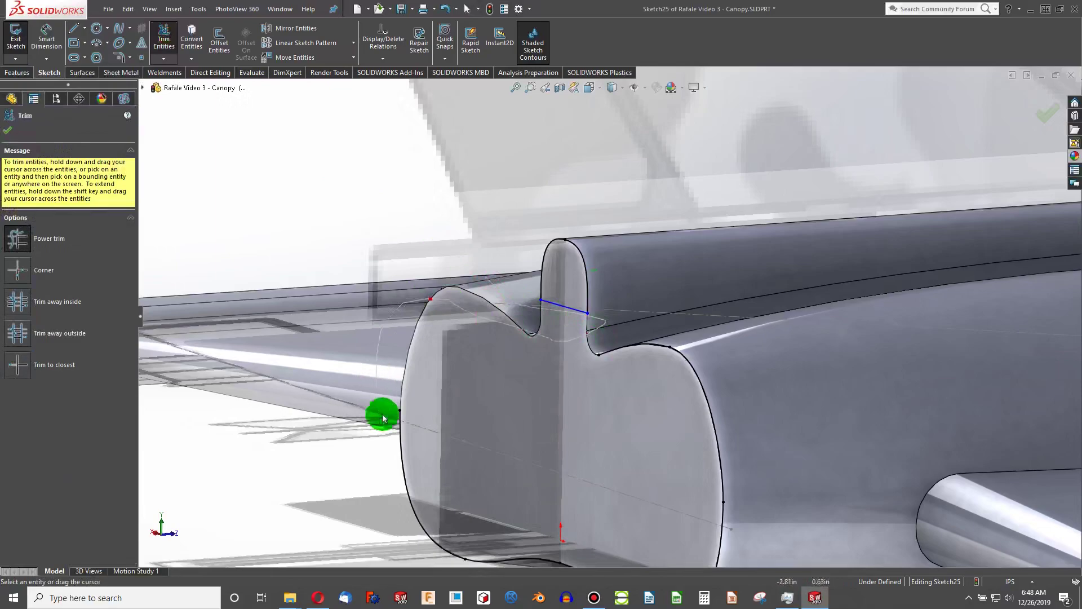
pyautogui.moveTo(488, 564); pyautogui.dragTo(665, 564)
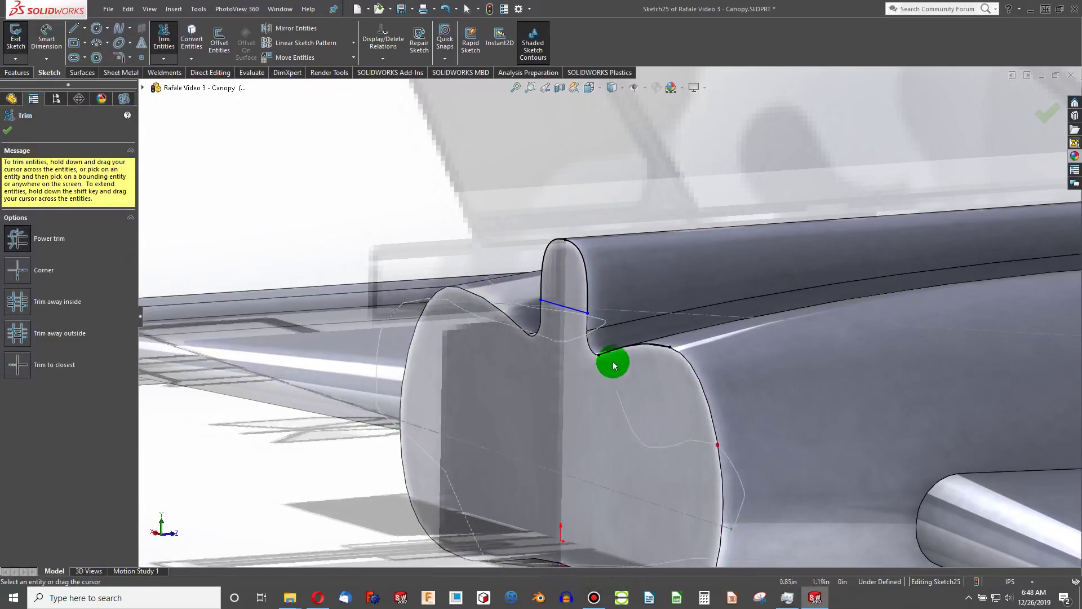
pyautogui.moveTo(642, 354)
pyautogui.mouseDown(button='middle')
pyautogui.moveTo(581, 454)
pyautogui.moveTo(669, 406)
pyautogui.moveTo(681, 489)
pyautogui.mouseUp(button='middle')
pyautogui.scroll(-2, 368, 176)
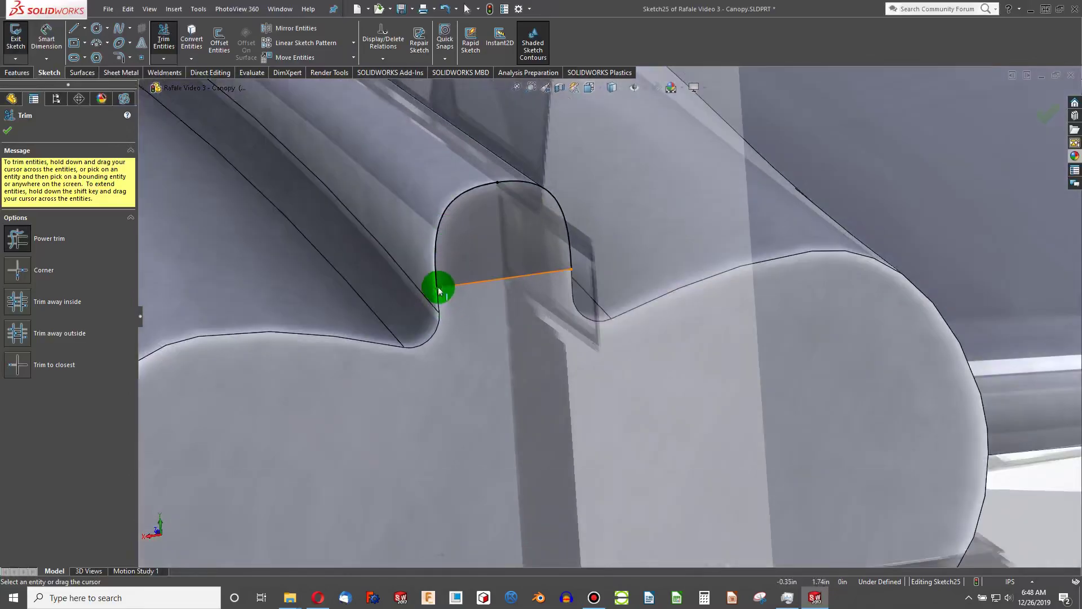
pyautogui.rightClick(555, 283)
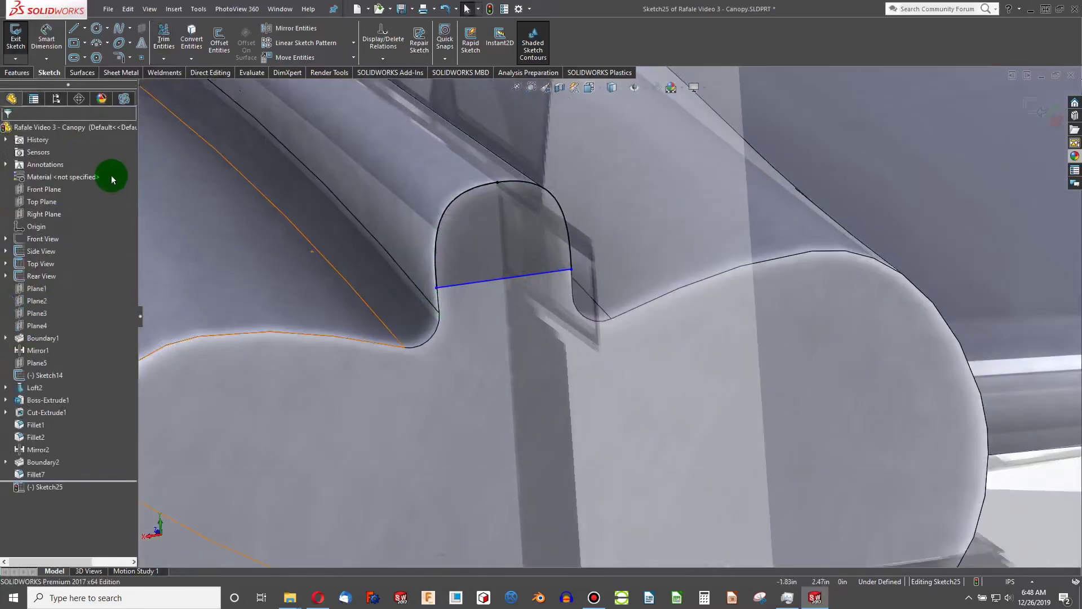
# Extrude the hump profile rearward as a blind boss 1.65 in deep, merged with the body
pyautogui.click(15, 73)
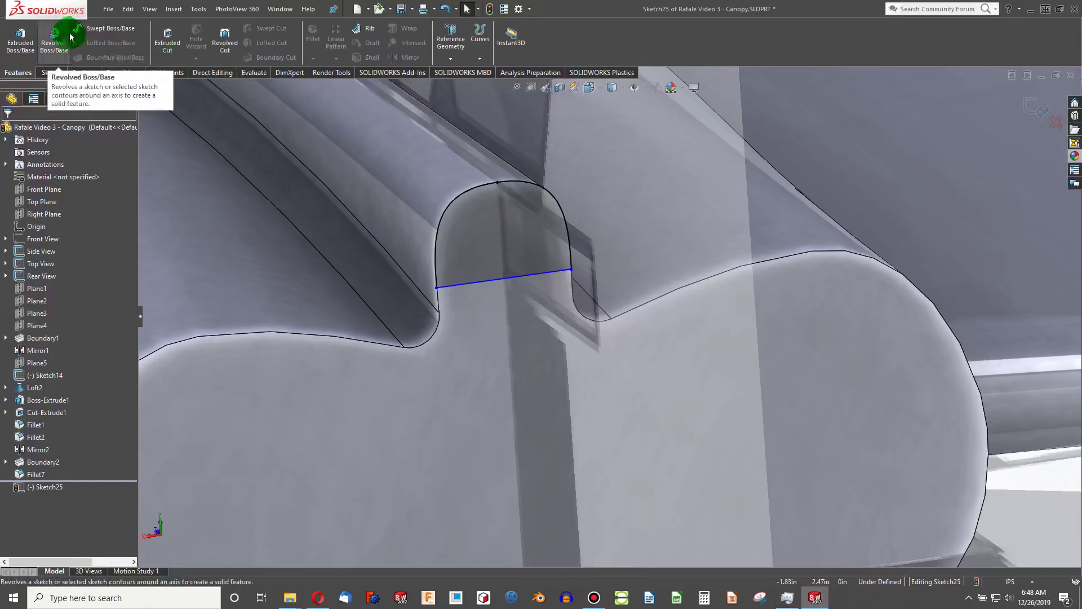
pyautogui.click(17, 48)
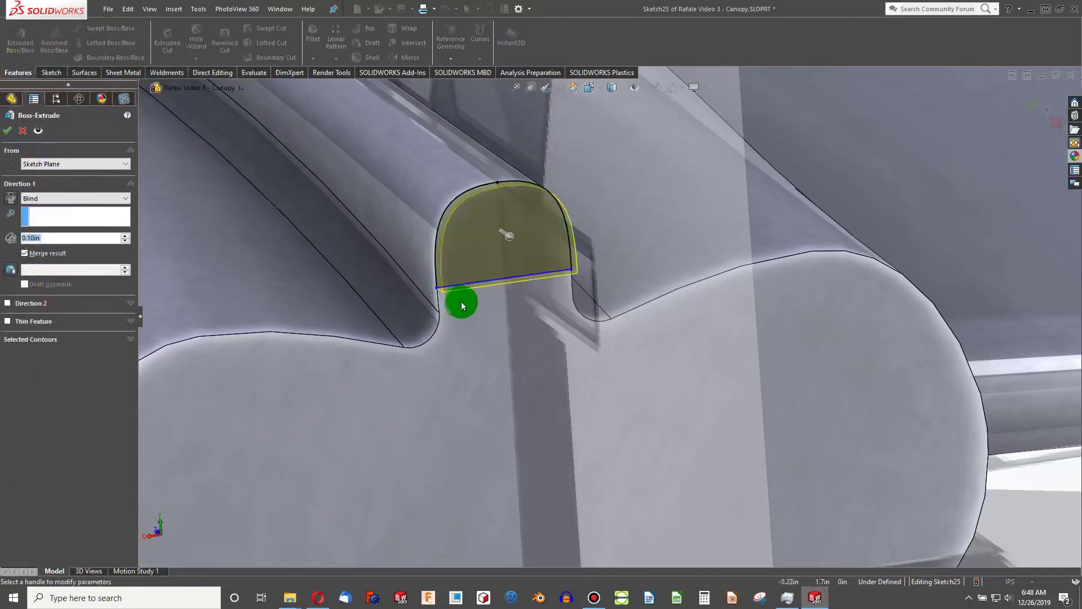
pyautogui.moveTo(463, 306)
pyautogui.mouseDown(button='middle')
pyautogui.moveTo(503, 297)
pyautogui.moveTo(509, 307)
pyautogui.moveTo(618, 278)
pyautogui.moveTo(170, 219)
pyautogui.mouseUp(button='middle')
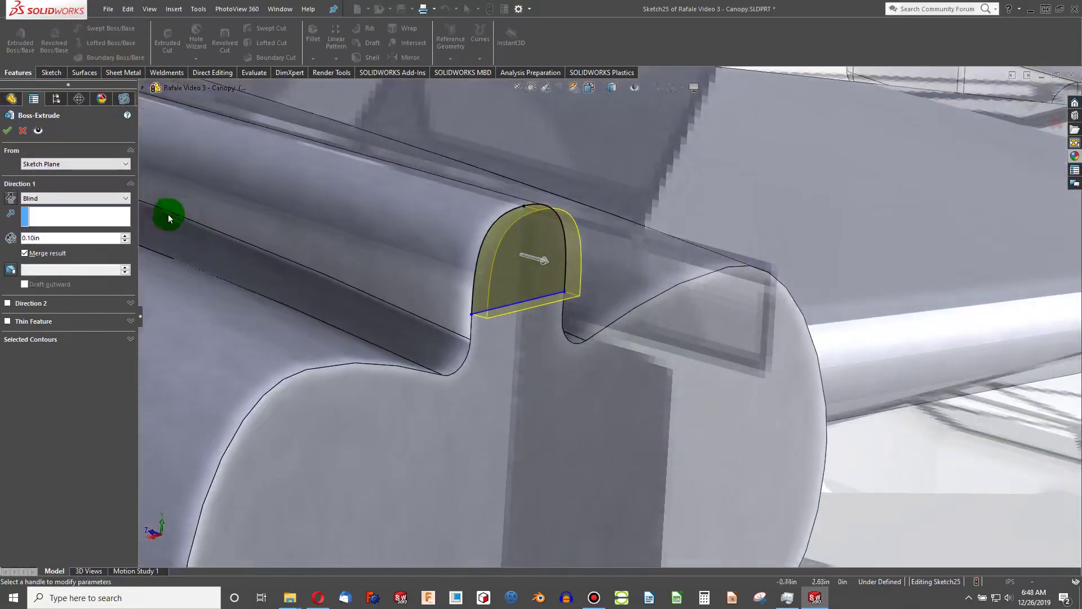
pyautogui.moveTo(125, 237); pyautogui.dragTo(126, 237)
pyautogui.moveTo(307, 290); pyautogui.dragTo(384, 272, button='middle')
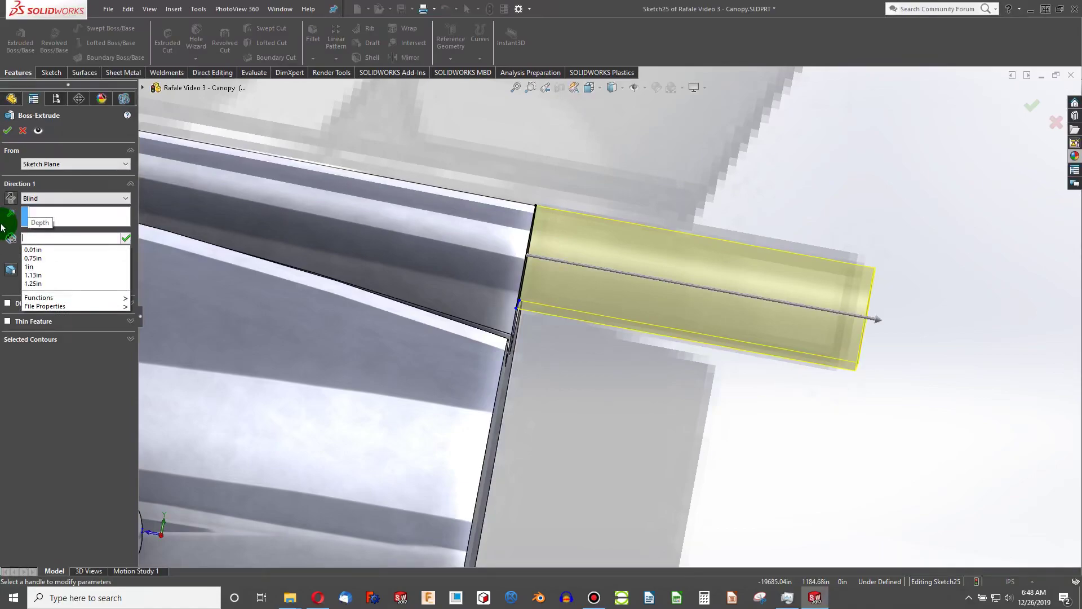
pyautogui.write('1.65in')
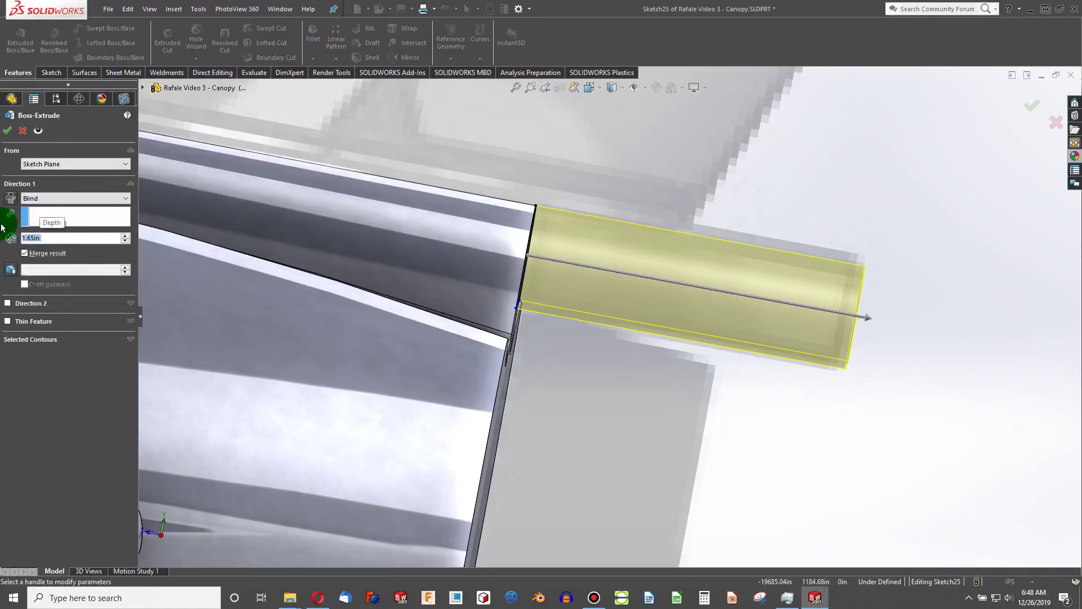
pyautogui.click(8, 131)
# Start a new sketch on the Right Plane
pyautogui.scroll(3, 633, 242)
pyautogui.moveTo(645, 238); pyautogui.dragTo(475, 336, button='middle')
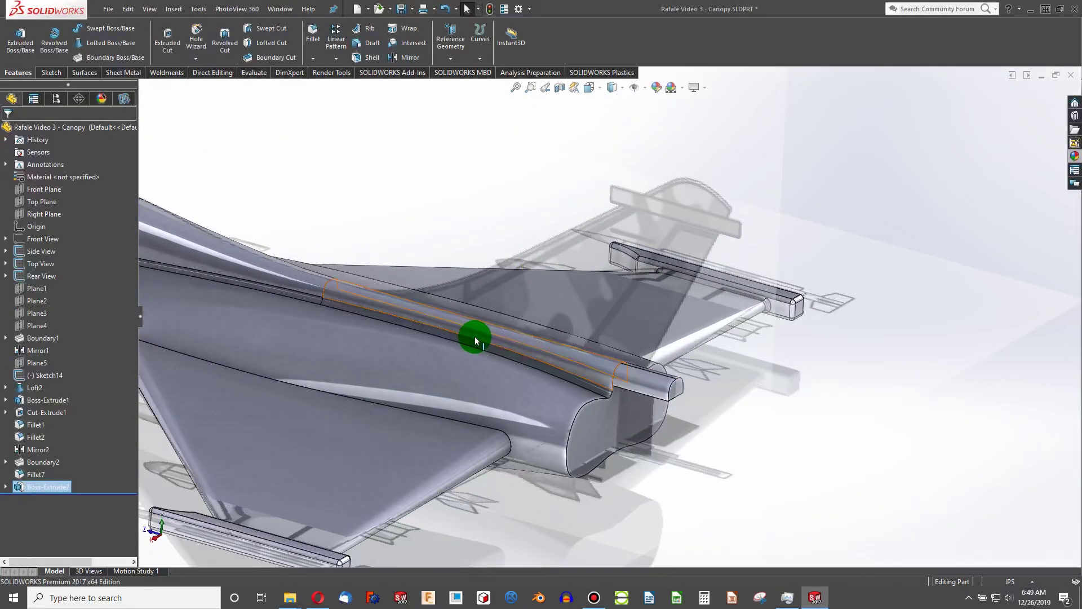
pyautogui.moveTo(411, 302); pyautogui.dragTo(395, 208, button='middle')
pyautogui.click(52, 214)
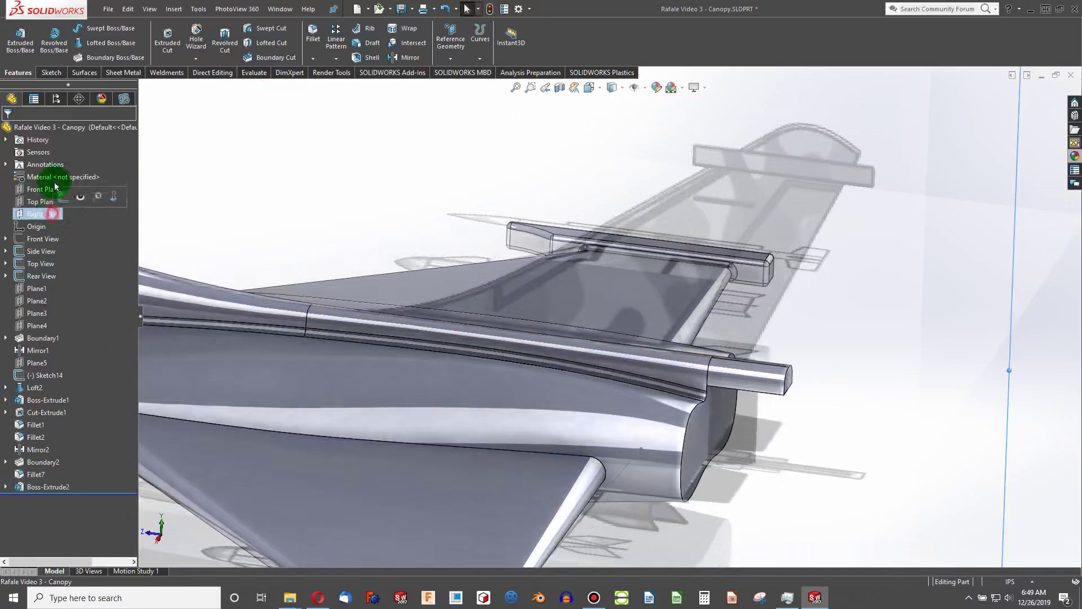
pyautogui.click(52, 72)
pyautogui.click(16, 35)
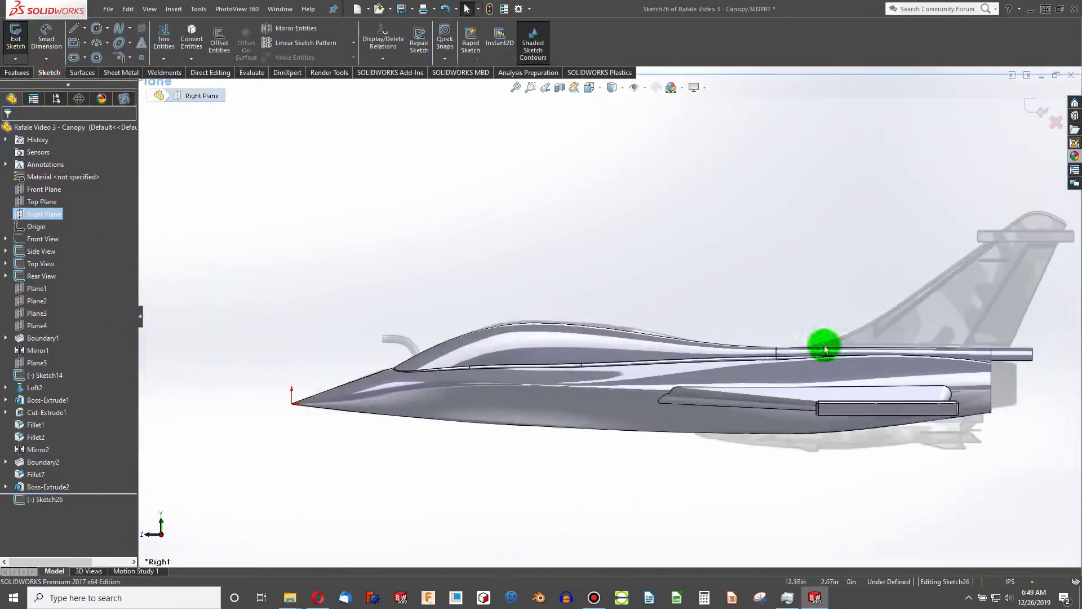
# Sketch a two-point spline from the dorsal spine's top edge, ahead of the fin root, up to the fin's leading edge
pyautogui.scroll(-10, 814, 333)
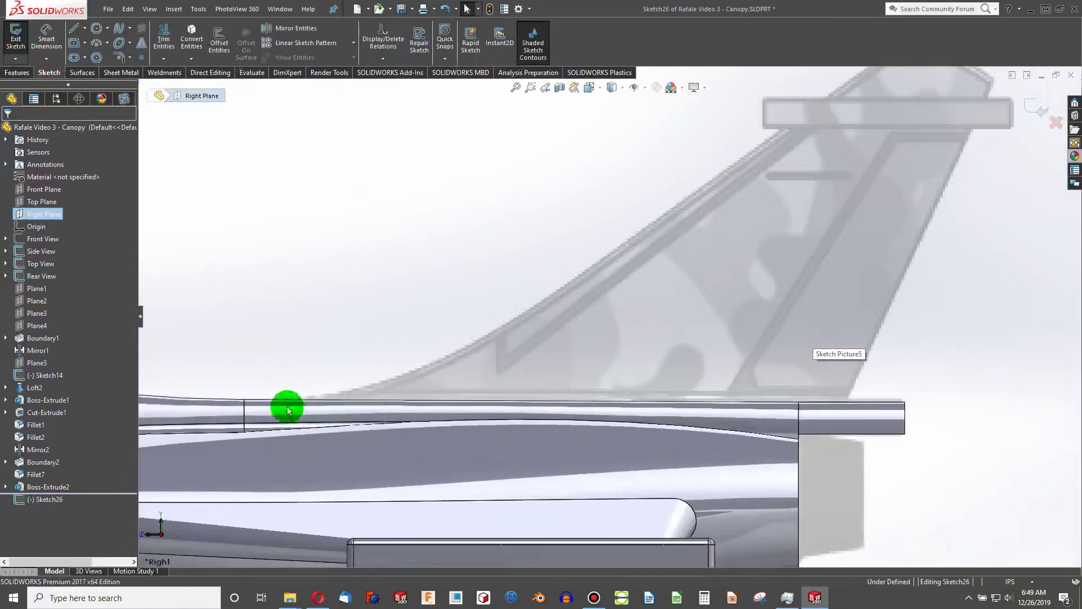
pyautogui.click(119, 28)
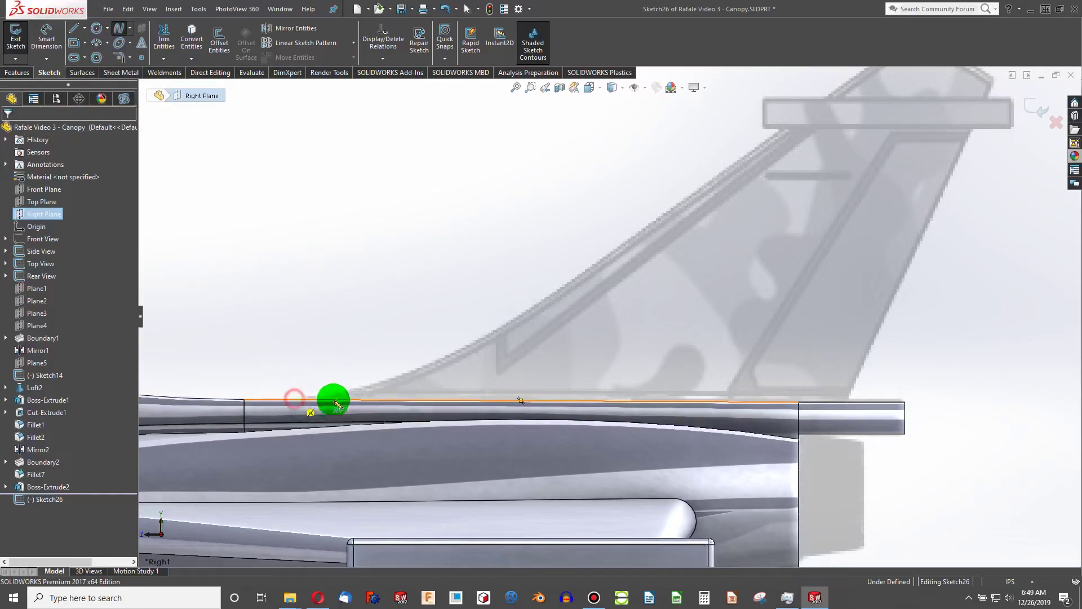
pyautogui.click(299, 400)
pyautogui.scroll(2, 616, 270)
pyautogui.scroll(-5, 566, 290)
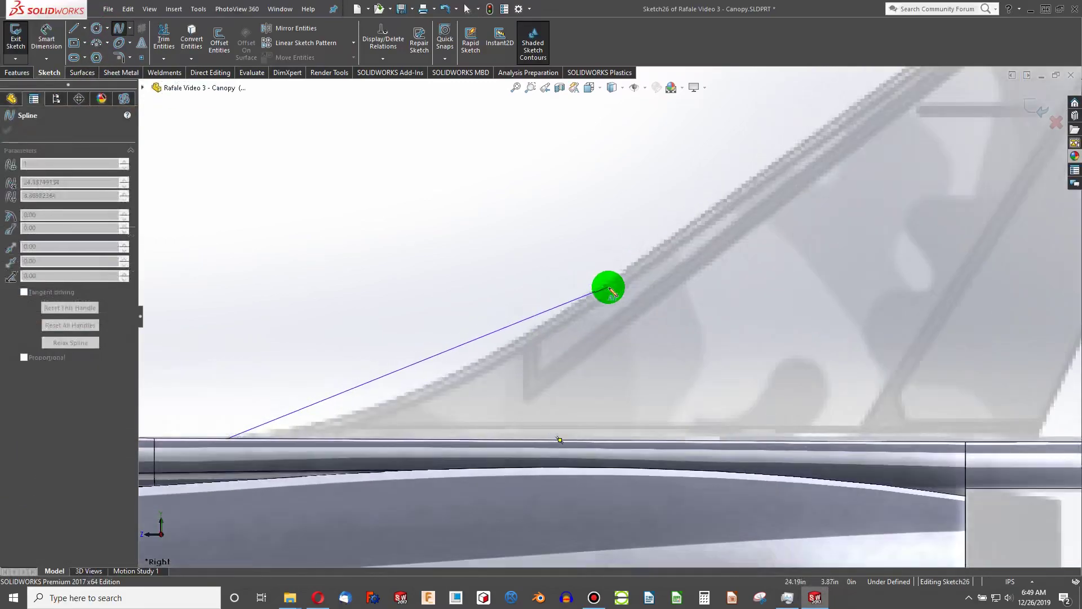
pyautogui.click(622, 273)
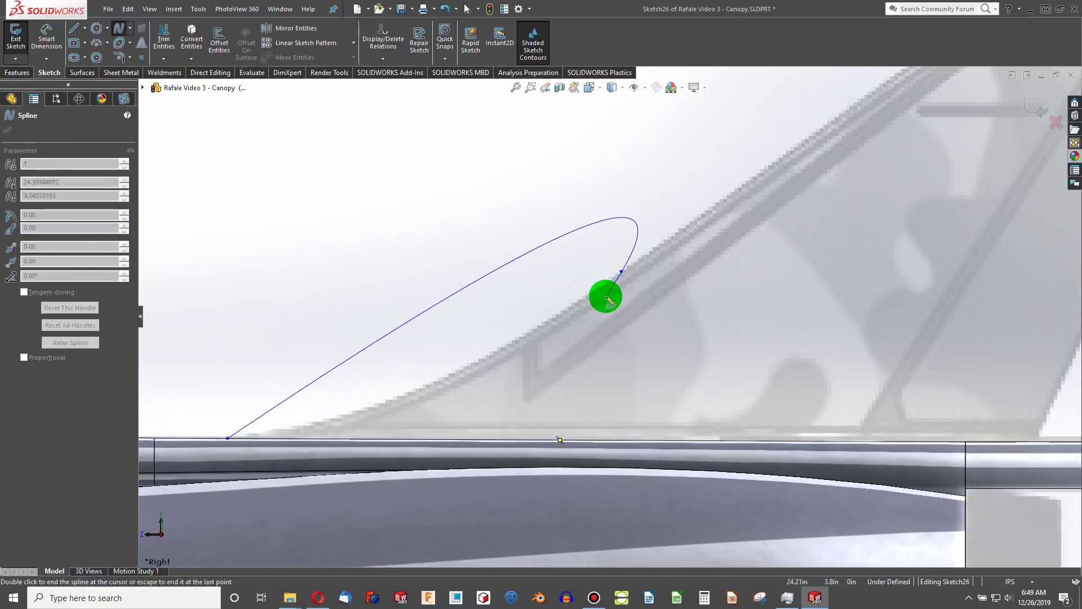
pyautogui.press('Escape')
# Bend the spline with its tangent handles so it follows the concave lower curve of the fin's leading edge
pyautogui.click(512, 319)
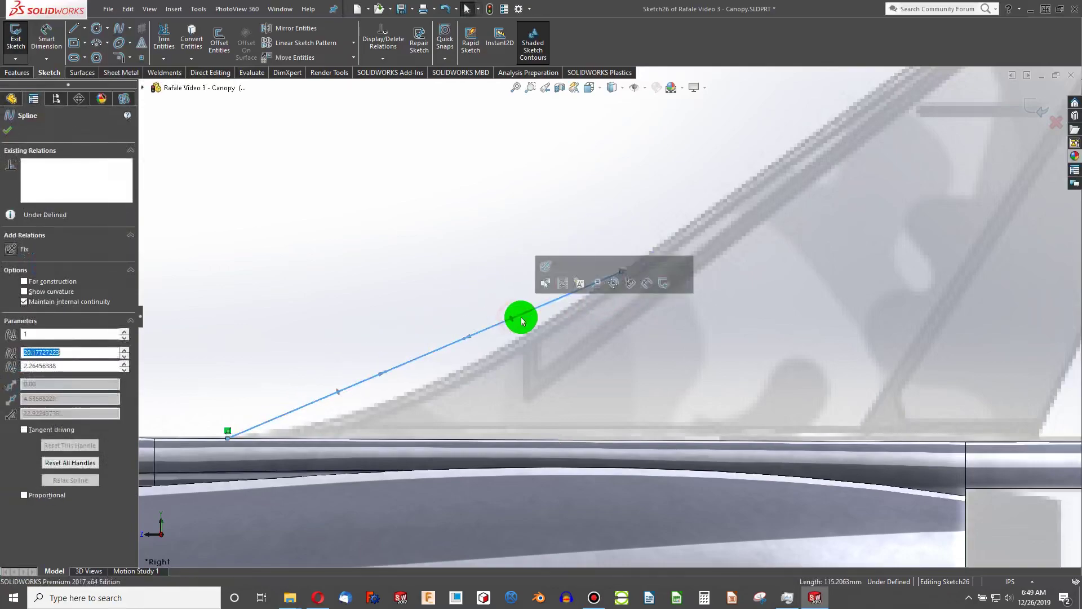
pyautogui.moveTo(463, 342); pyautogui.dragTo(381, 401)
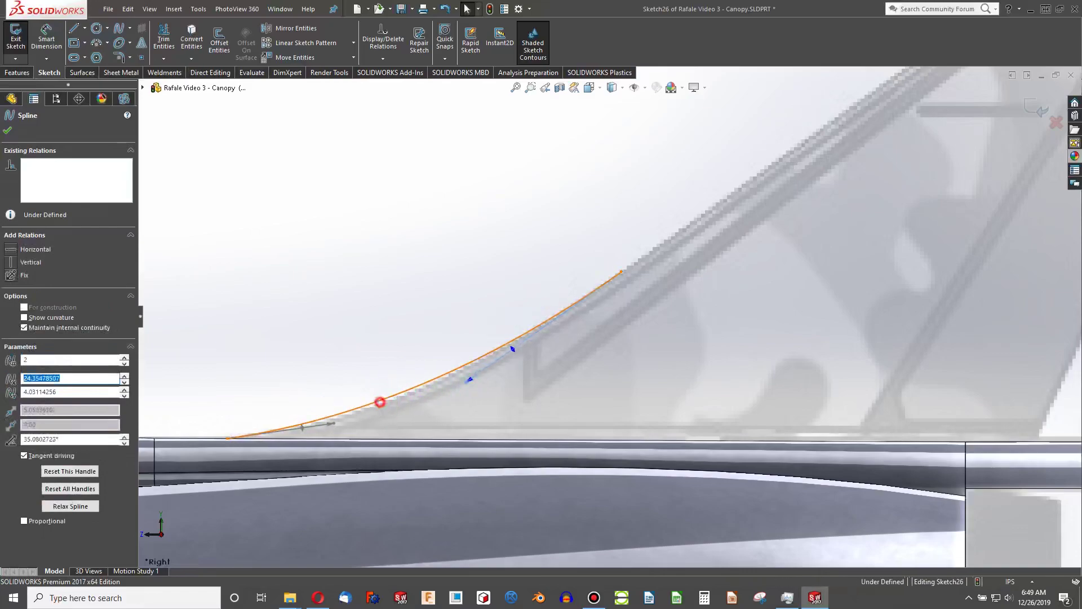
pyautogui.click(380, 402)
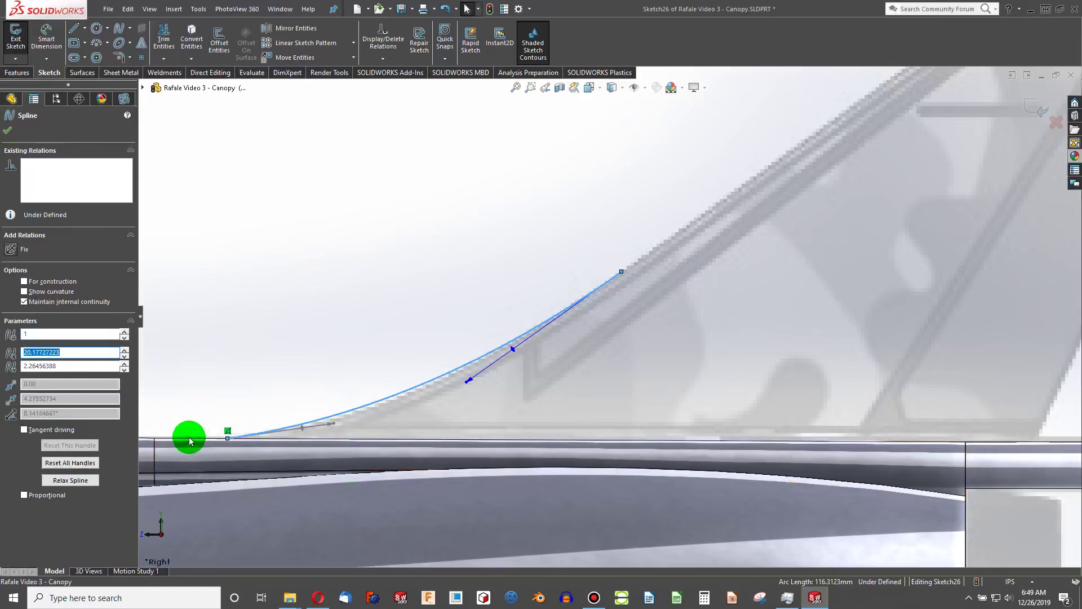
# Inspect where the spline meets the dorsal spine and make the tangent handle at its front end horizontal
pyautogui.moveTo(189, 441); pyautogui.dragTo(586, 354, button='middle')
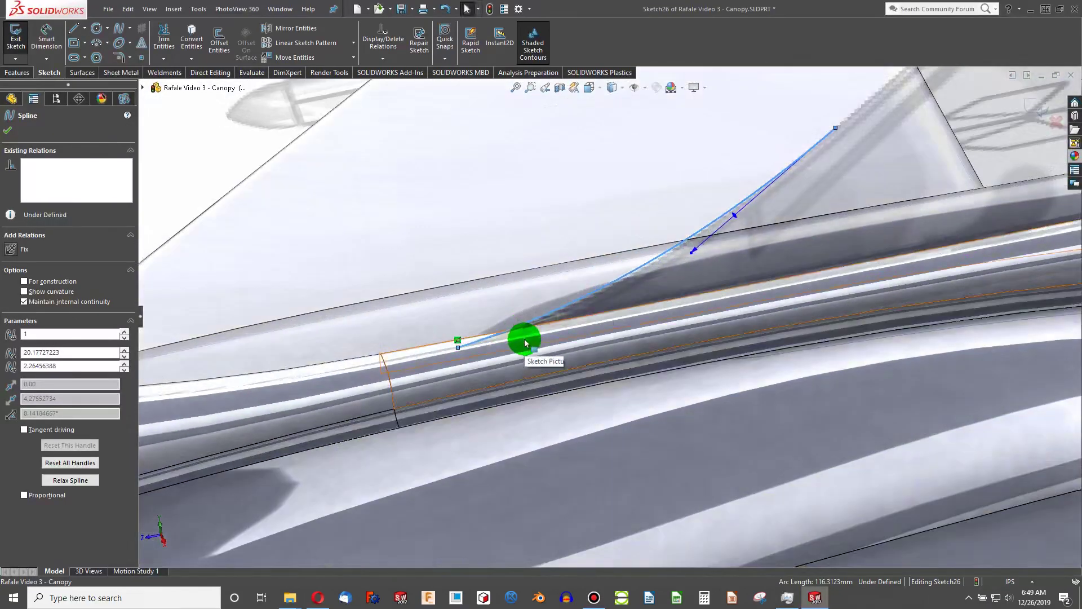
pyautogui.hotkey('ctrl', '4')
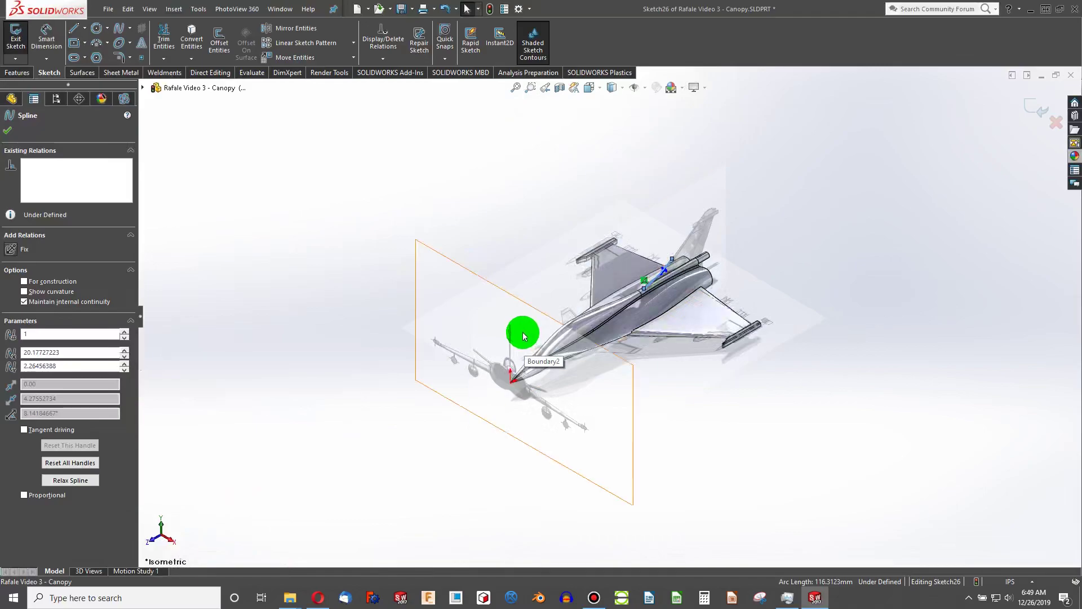
pyautogui.scroll(-10, 703, 305)
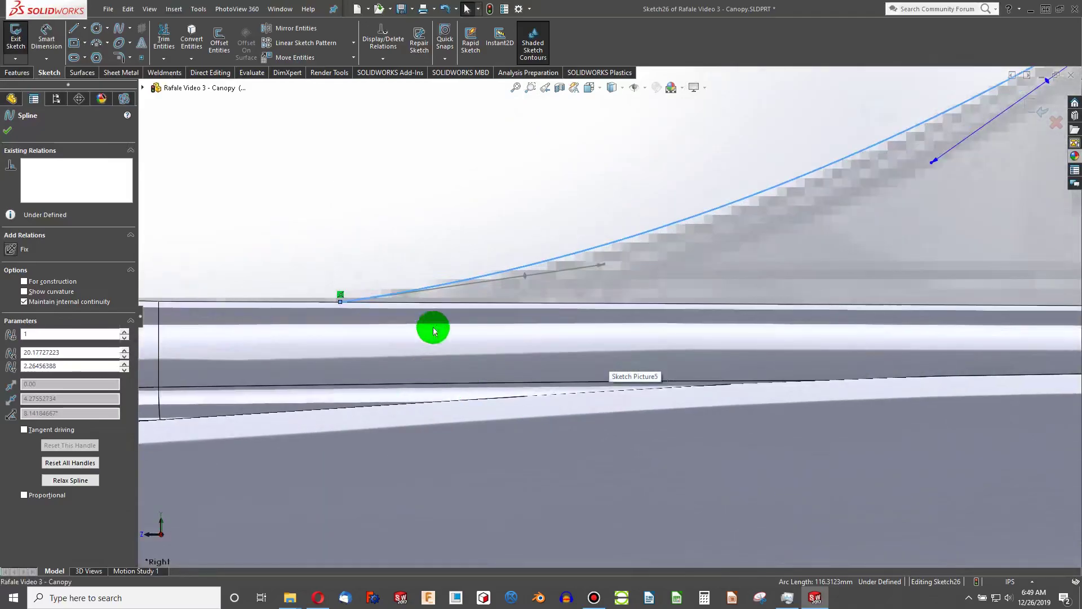
pyautogui.press('Escape')
pyautogui.scroll(-5, 662, 331)
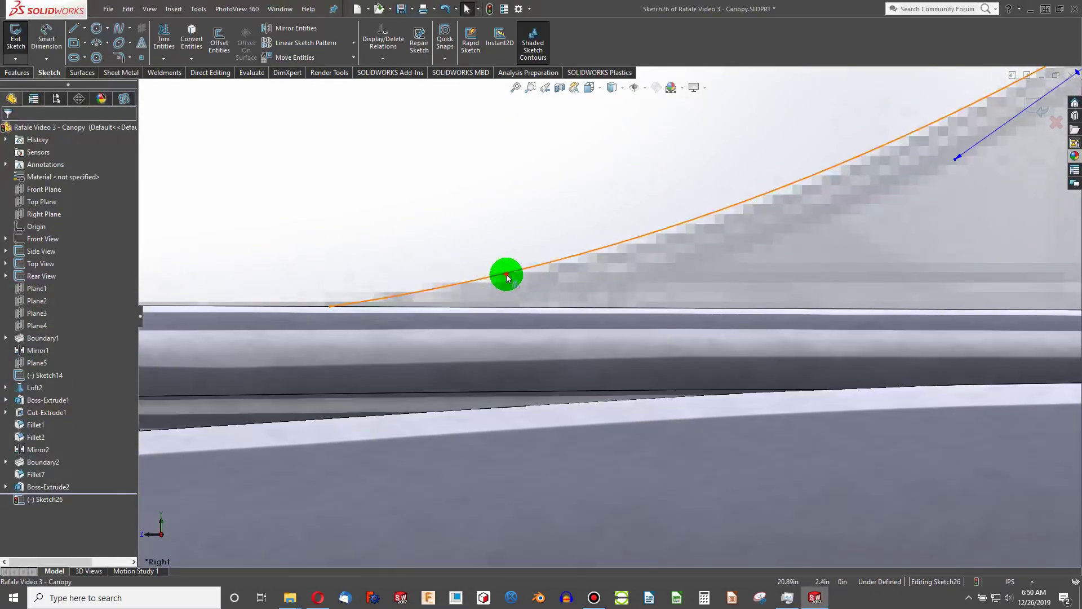
pyautogui.click(540, 253)
pyautogui.moveTo(608, 276); pyautogui.dragTo(623, 239)
pyautogui.click(21, 250)
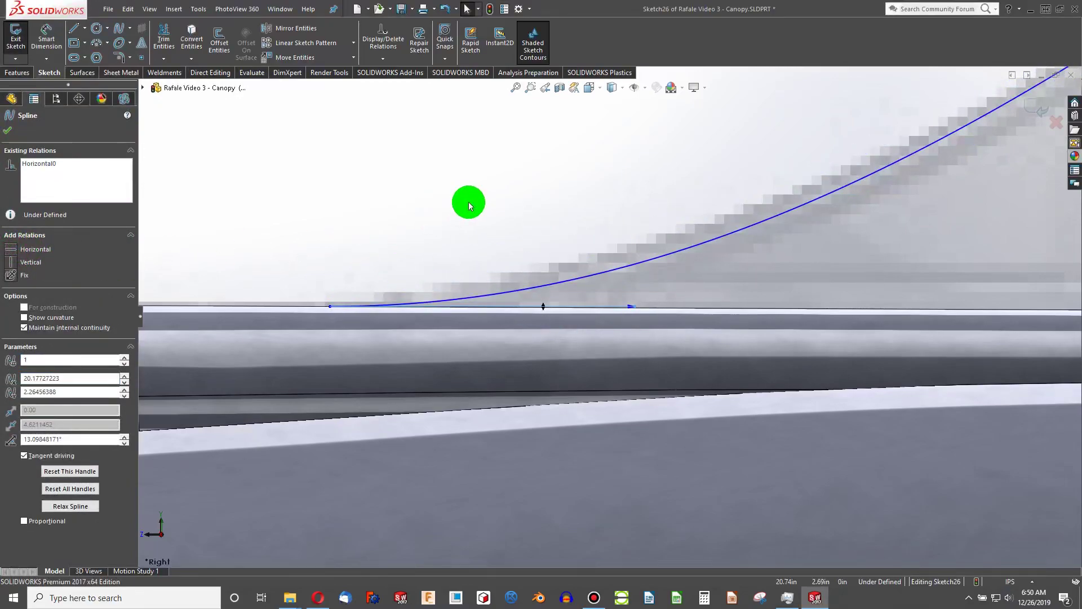
# Adjust the length of the spline's horizontal front handle so the curve matches the fin root in the reference picture
pyautogui.scroll(8, 466, 201)
pyautogui.moveTo(584, 333); pyautogui.dragTo(644, 328)
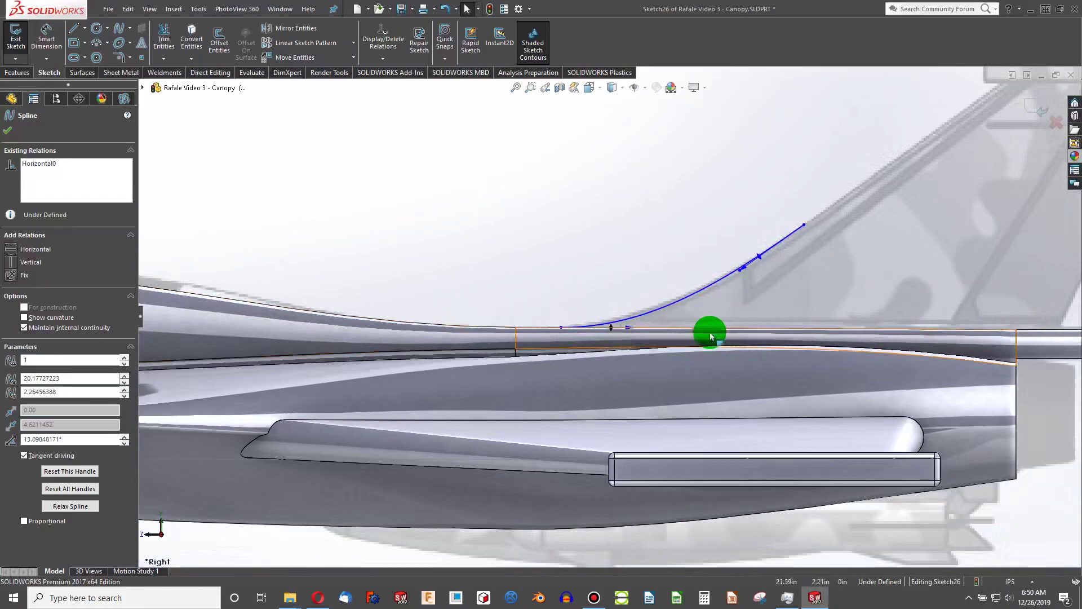
pyautogui.scroll(3, 686, 319)
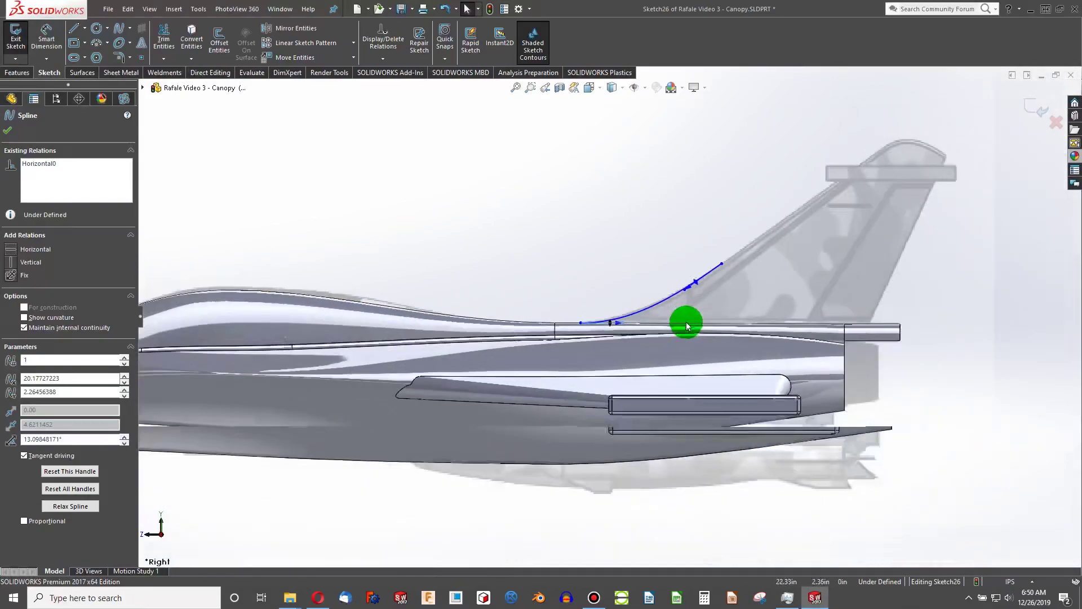
pyautogui.scroll(-3, 698, 281)
pyautogui.scroll(-3, 698, 281)
pyautogui.moveTo(442, 406); pyautogui.dragTo(415, 408)
pyautogui.scroll(-4, 605, 321)
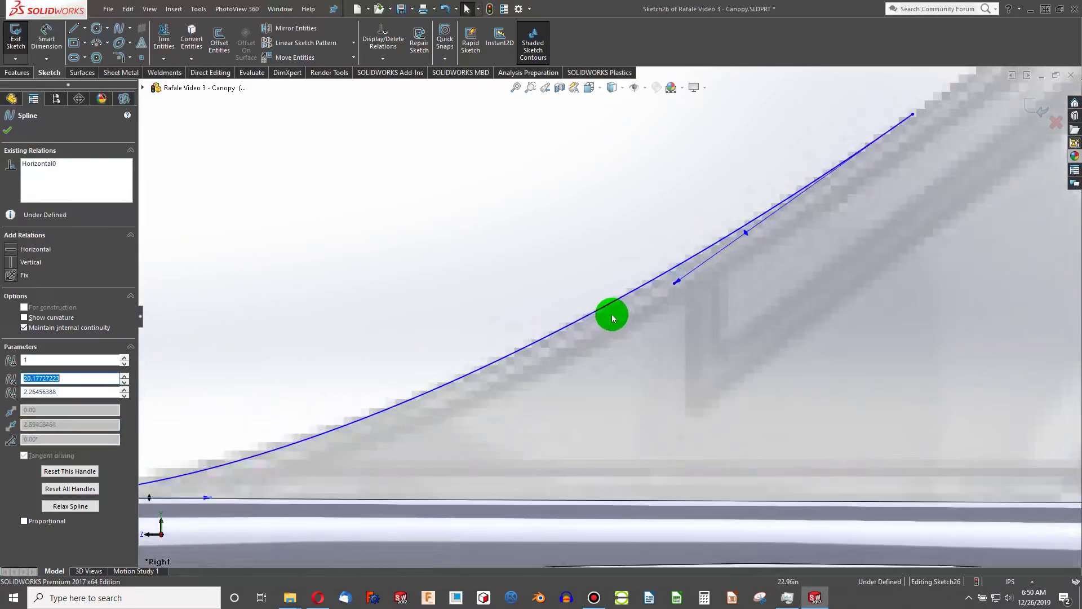
# Draw a line about 5.8 in long, tangent to the spline, from its upper end along the leading edge to the fin tip
pyautogui.scroll(10, 607, 319)
pyautogui.scroll(-4, 761, 219)
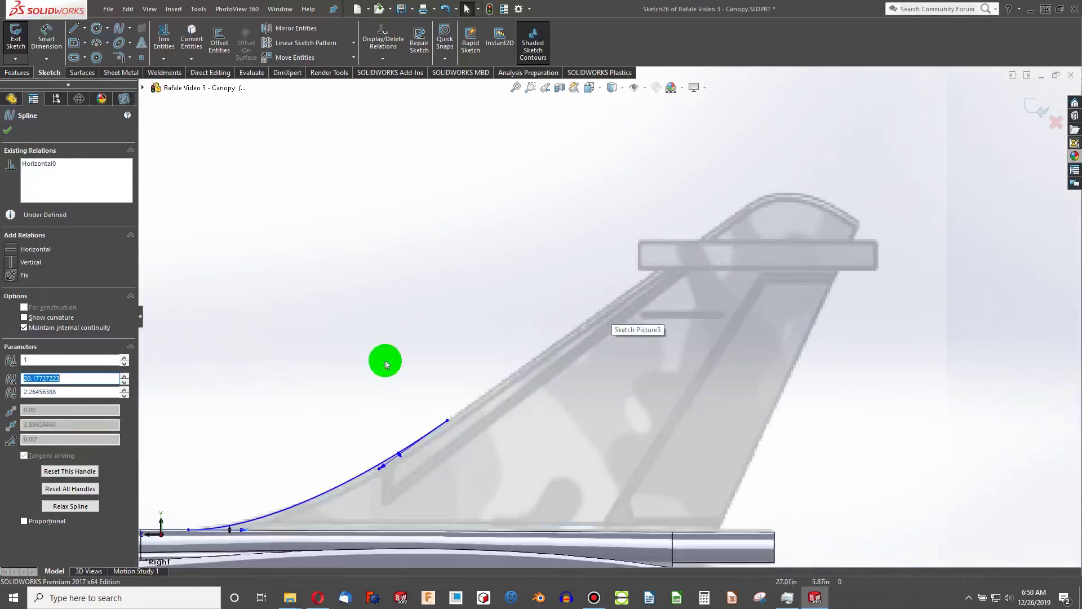
pyautogui.click(73, 28)
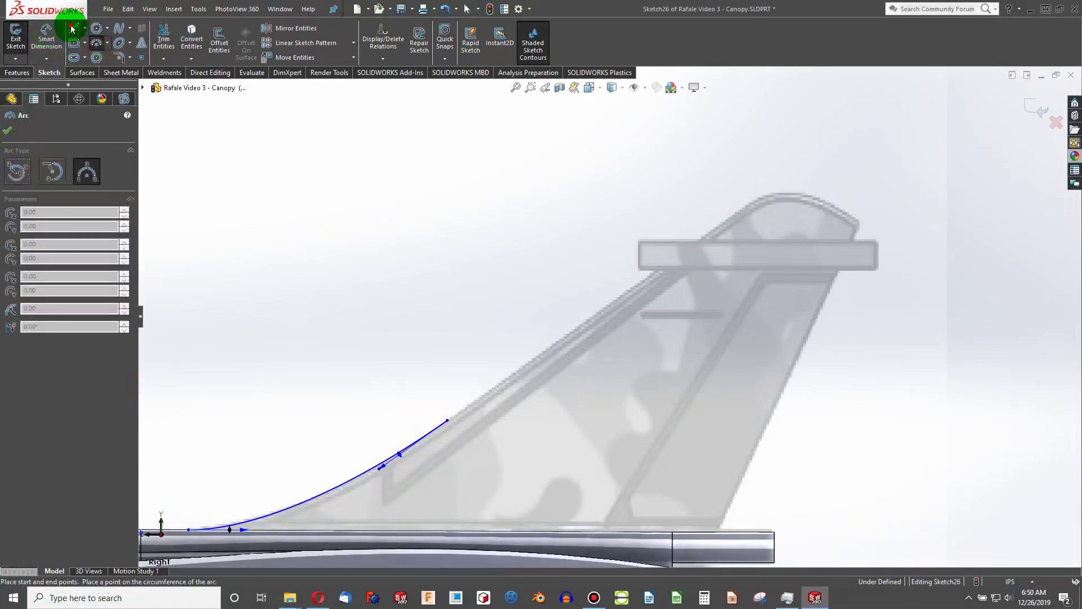
pyautogui.click(448, 421)
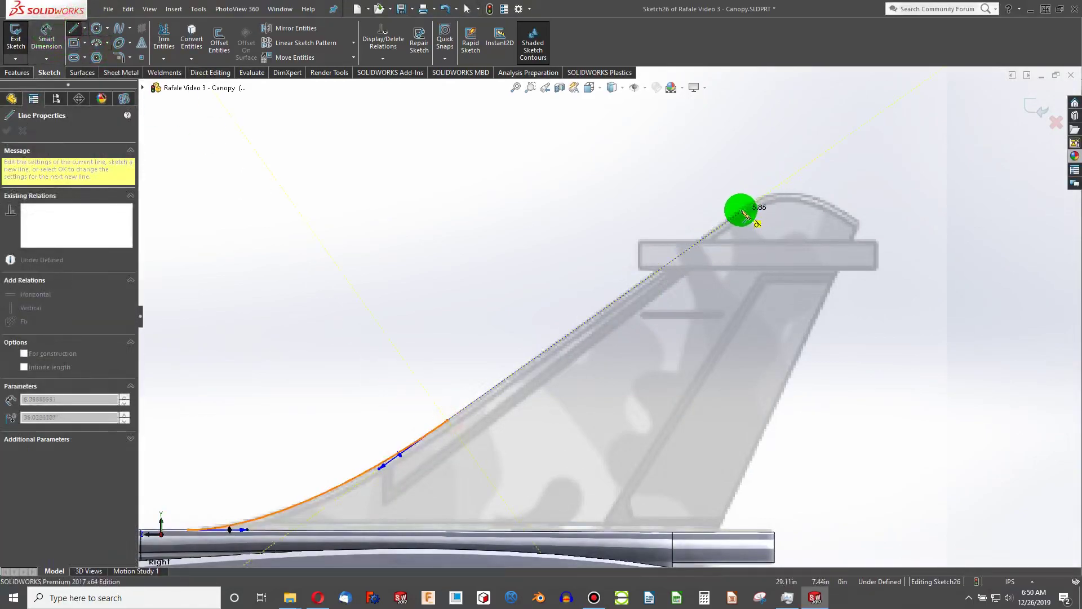
pyautogui.click(742, 211)
pyautogui.press('Escape')
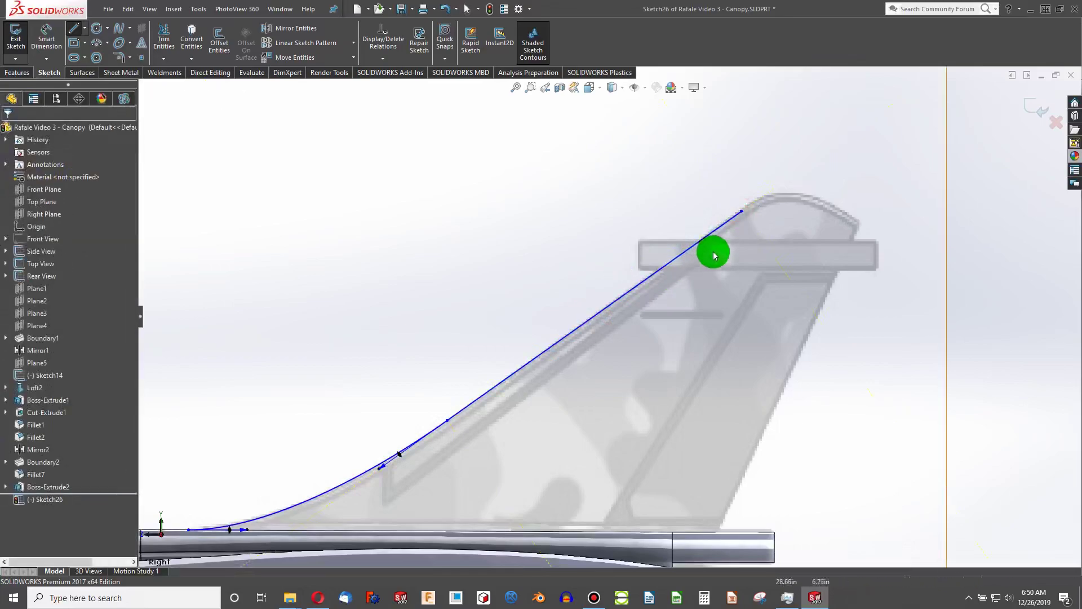
# Move the leading-edge line's upper endpoint onto the pictured outline where the rounded fin tip begins
pyautogui.scroll(-3, 713, 249)
pyautogui.scroll(-2, 722, 225)
pyautogui.click(591, 274)
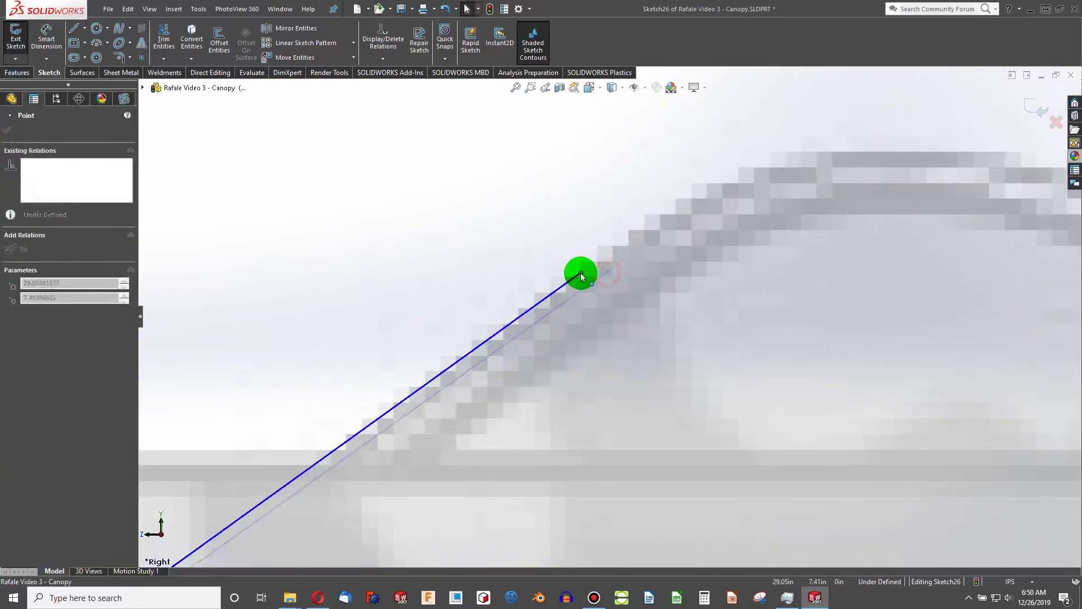
pyautogui.moveTo(591, 273); pyautogui.dragTo(599, 274)
pyautogui.scroll(8, 597, 303)
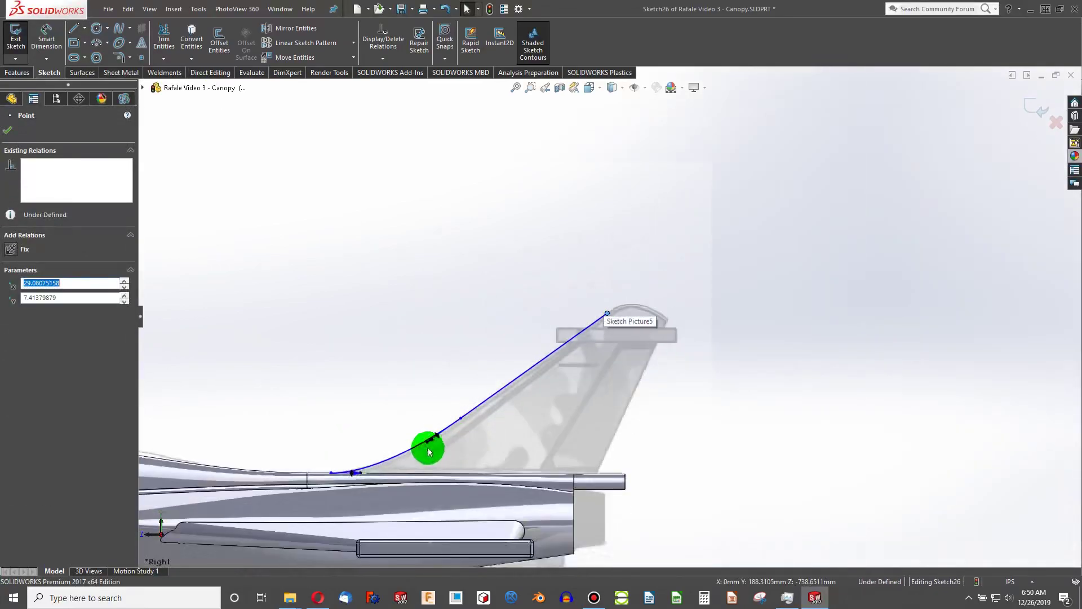
# Fix the straight leading-edge line in place
pyautogui.scroll(-6, 427, 447)
pyautogui.press('Escape')
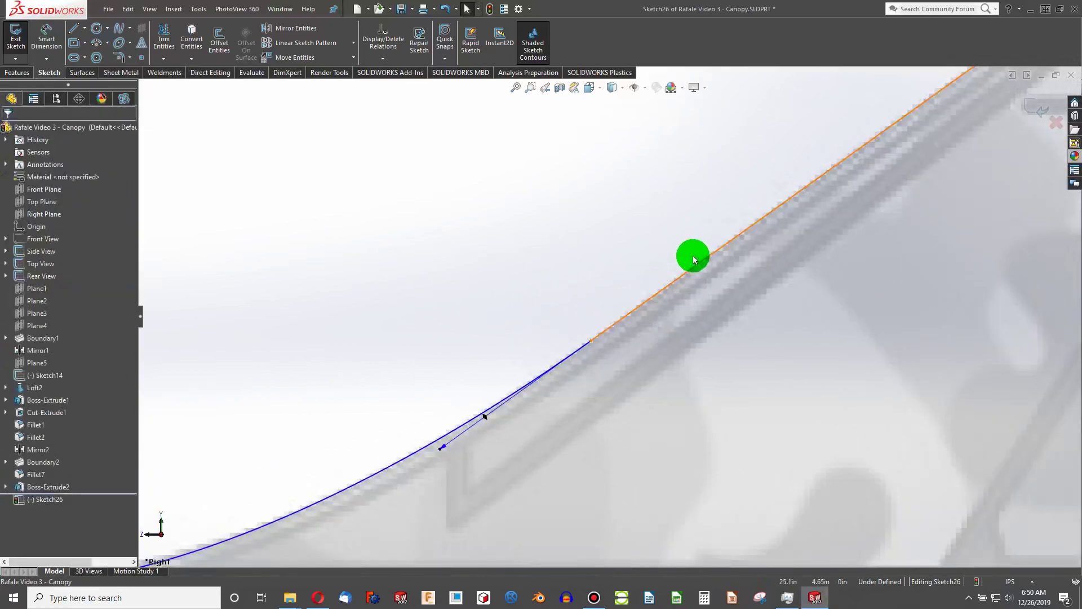
pyautogui.click(697, 265)
pyautogui.press('Escape')
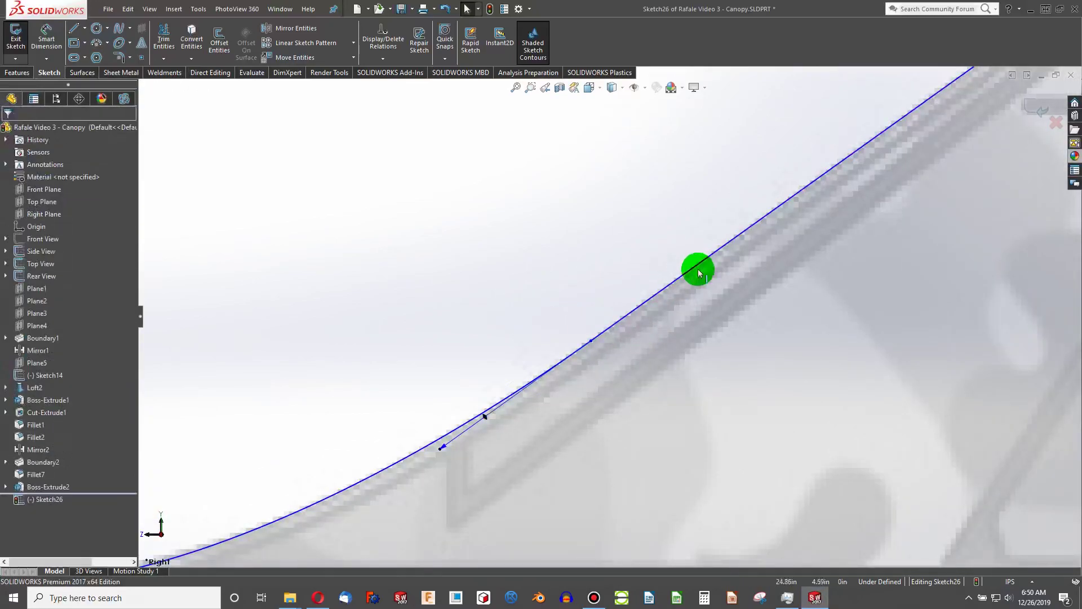
pyautogui.click(692, 267)
pyautogui.press('Escape')
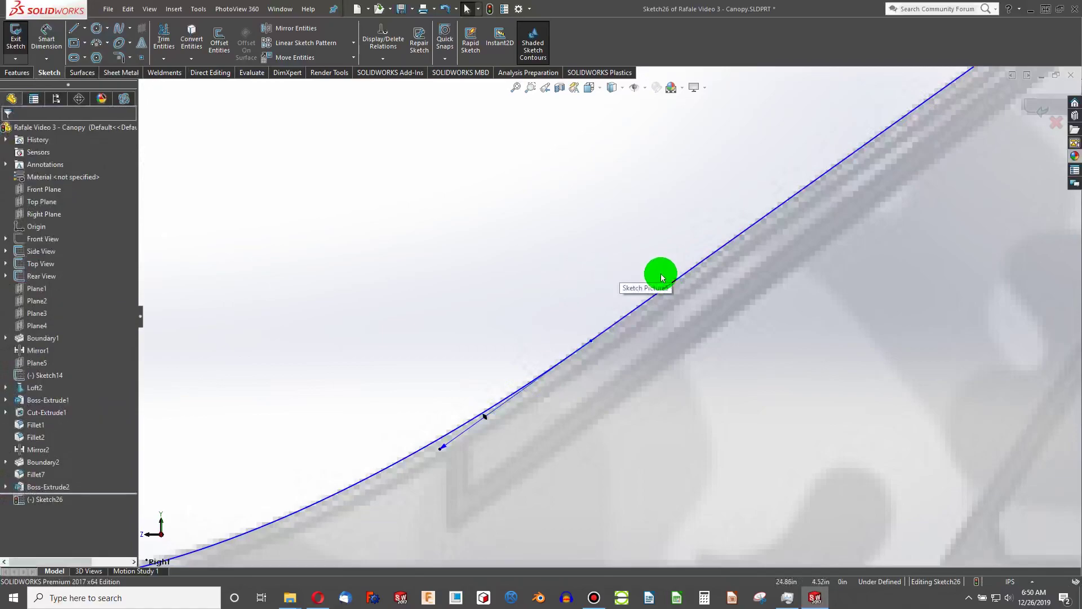
pyautogui.click(674, 279)
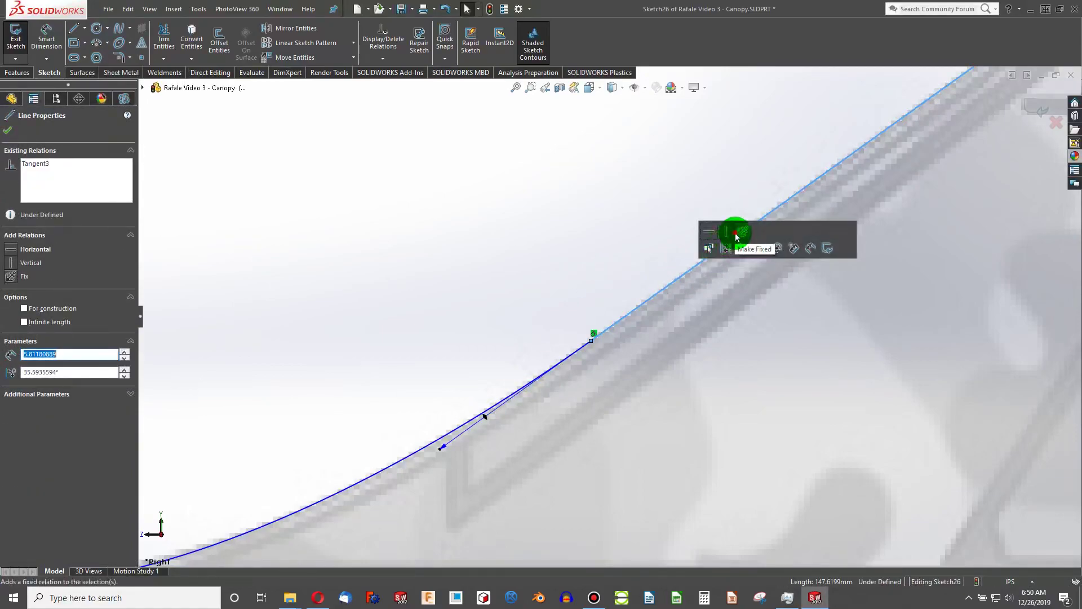
pyautogui.click(735, 237)
pyautogui.press('Escape')
# Apply a tangent relation between the lower curved spline and the fixed leading-edge line
pyautogui.click(583, 348)
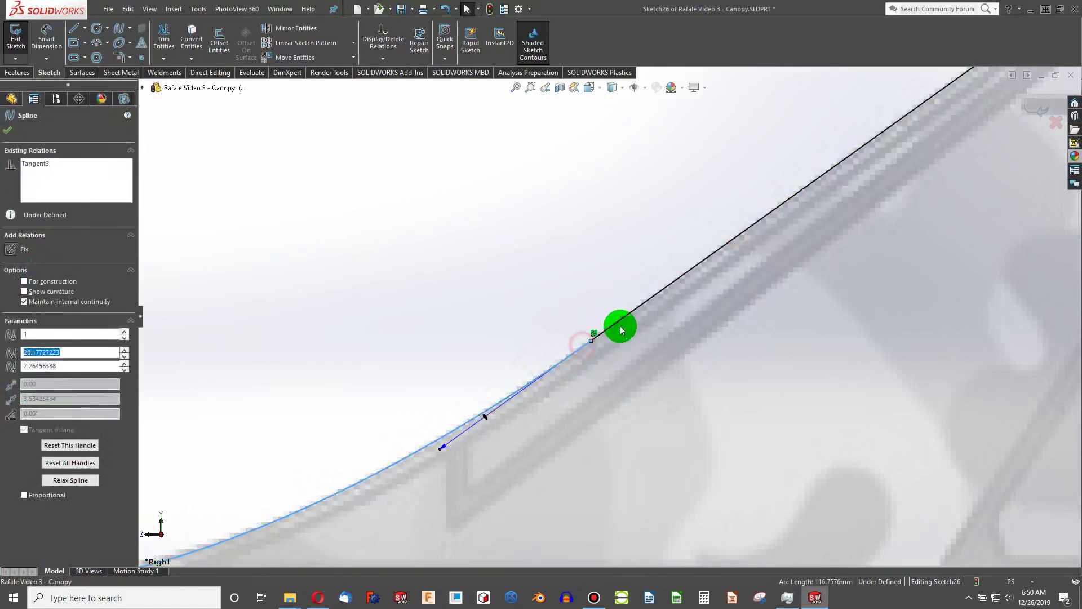
pyautogui.keyDown('ctrl'); pyautogui.click(619, 326); pyautogui.keyUp('ctrl')
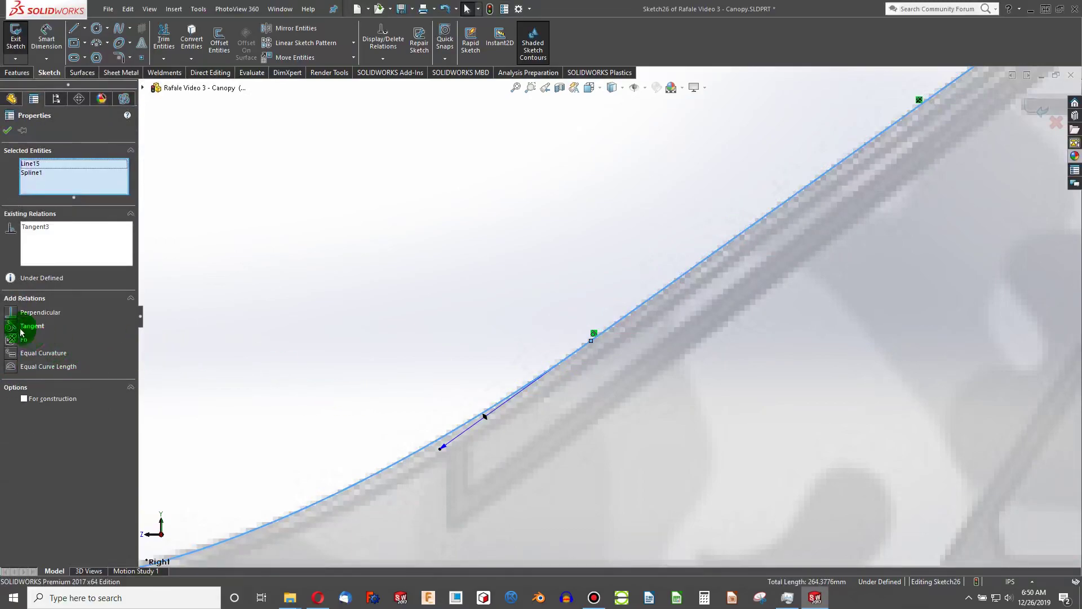
pyautogui.click(472, 299)
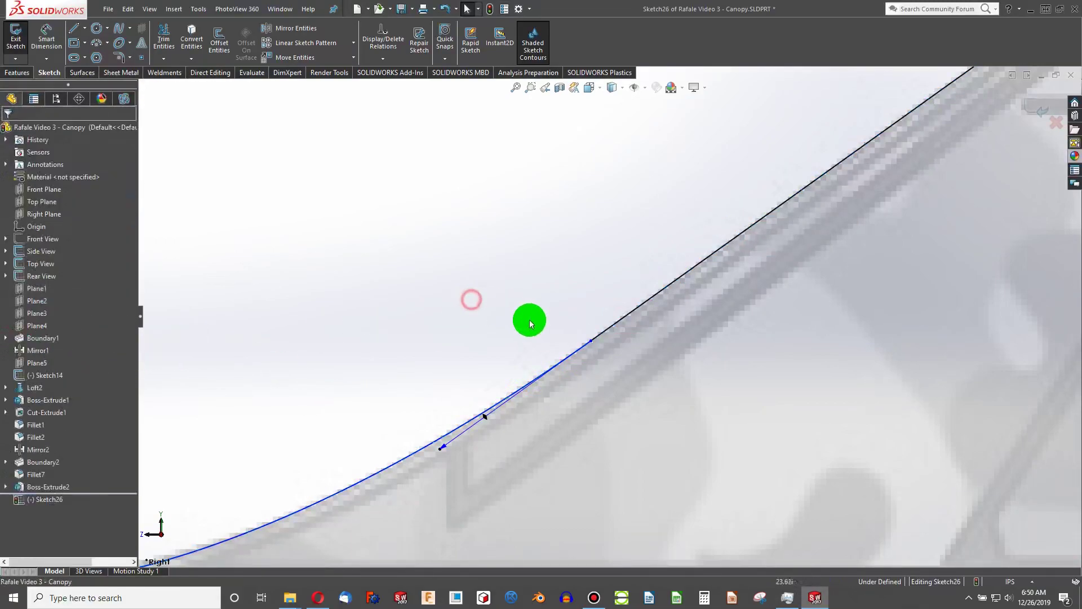
# Sketch a two-point spline across the fin tip, from the leading-edge line's upper end to the tip's rear corner
pyautogui.scroll(6, 538, 322)
pyautogui.scroll(-6, 812, 216)
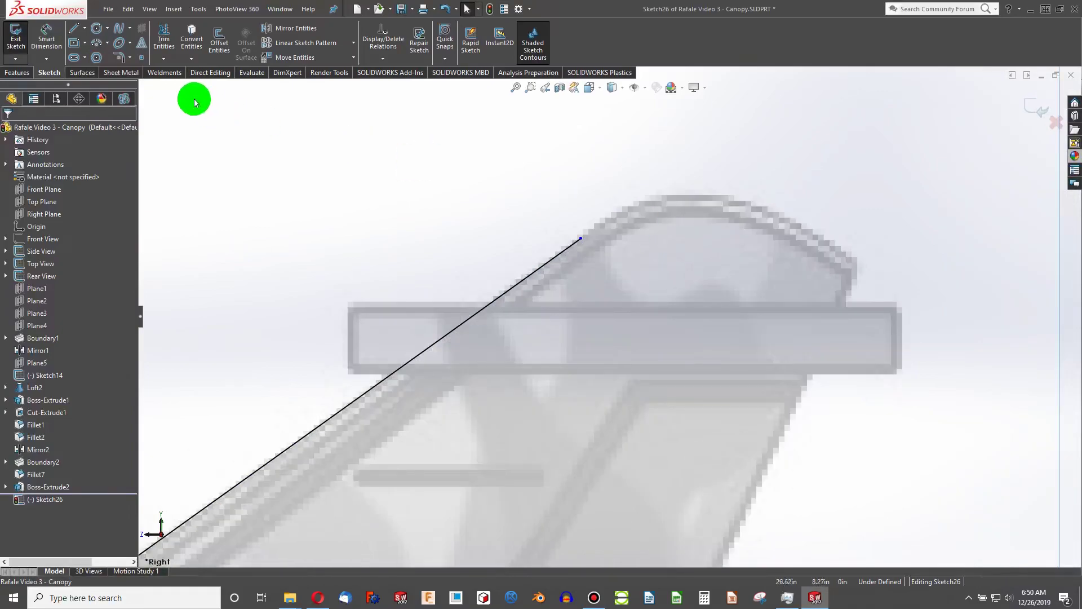
pyautogui.click(120, 39)
pyautogui.click(616, 265)
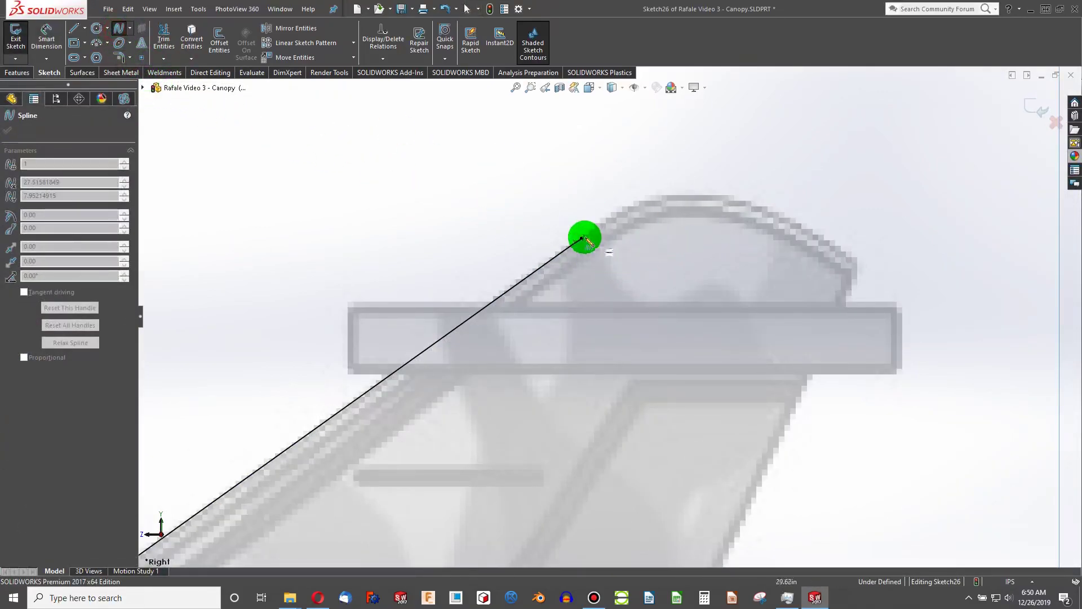
pyautogui.moveTo(596, 237); pyautogui.dragTo(867, 265)
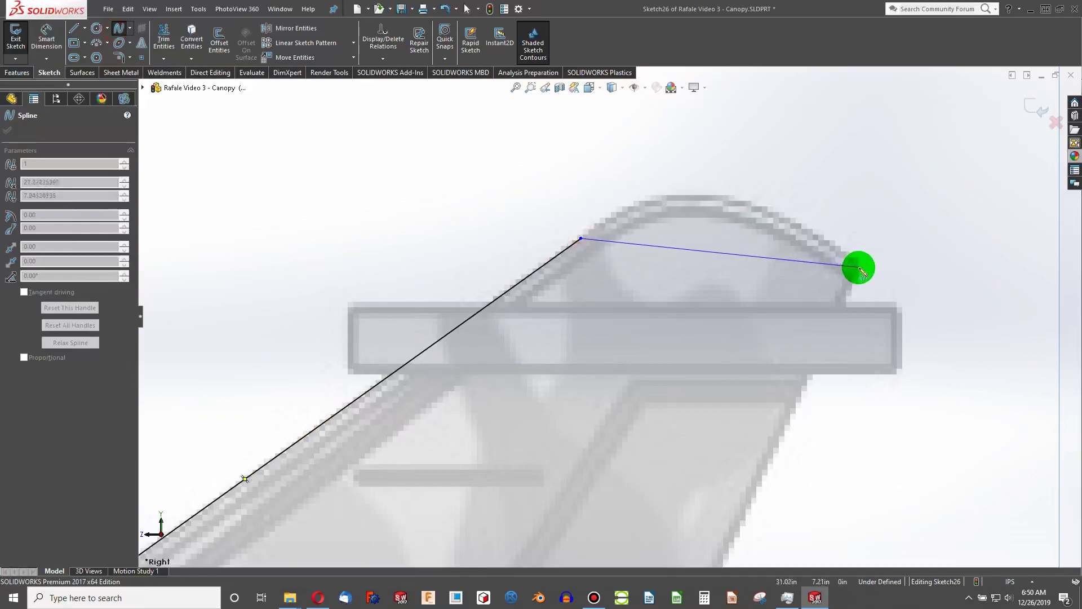
pyautogui.click(861, 269)
pyautogui.press('Escape')
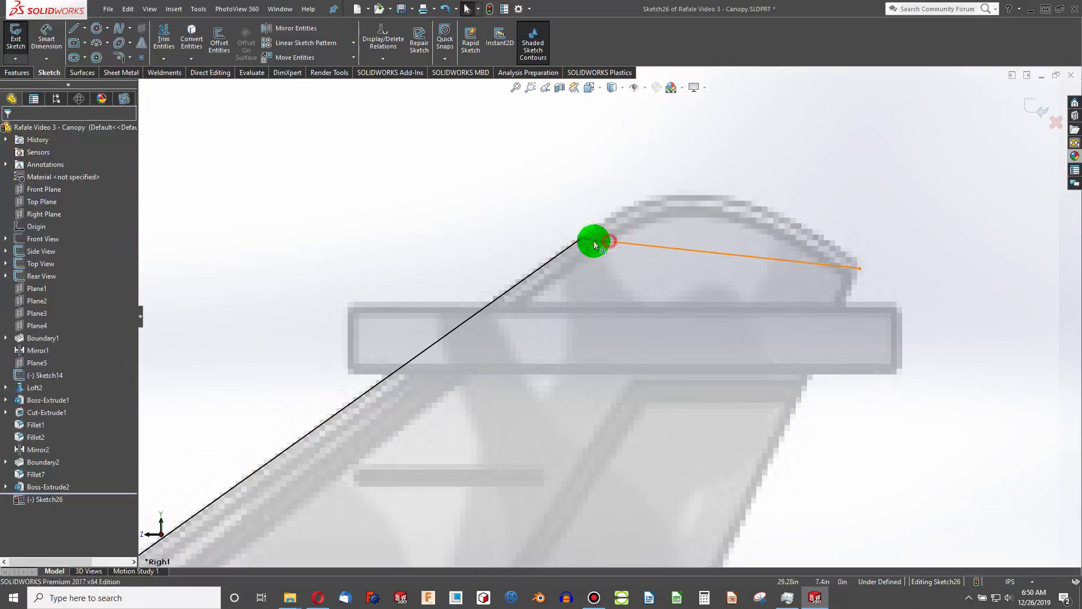
# Apply a tangent relation between the fin-tip spline and the fixed leading-edge line
pyautogui.click(595, 244)
pyautogui.keyDown('ctrl'); pyautogui.click(248, 471); pyautogui.keyUp('ctrl')
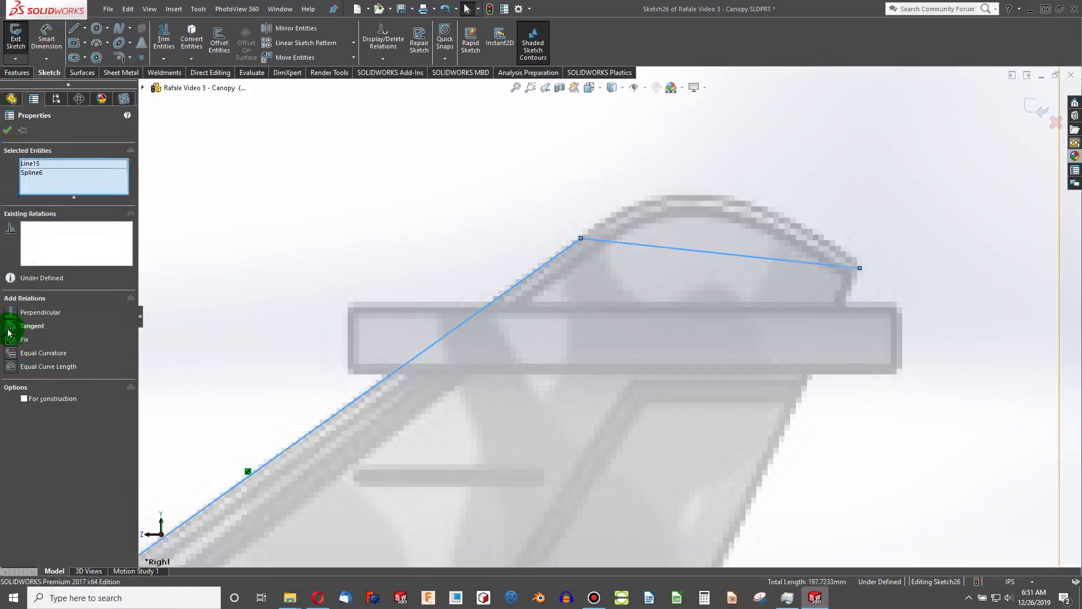
pyautogui.click(34, 322)
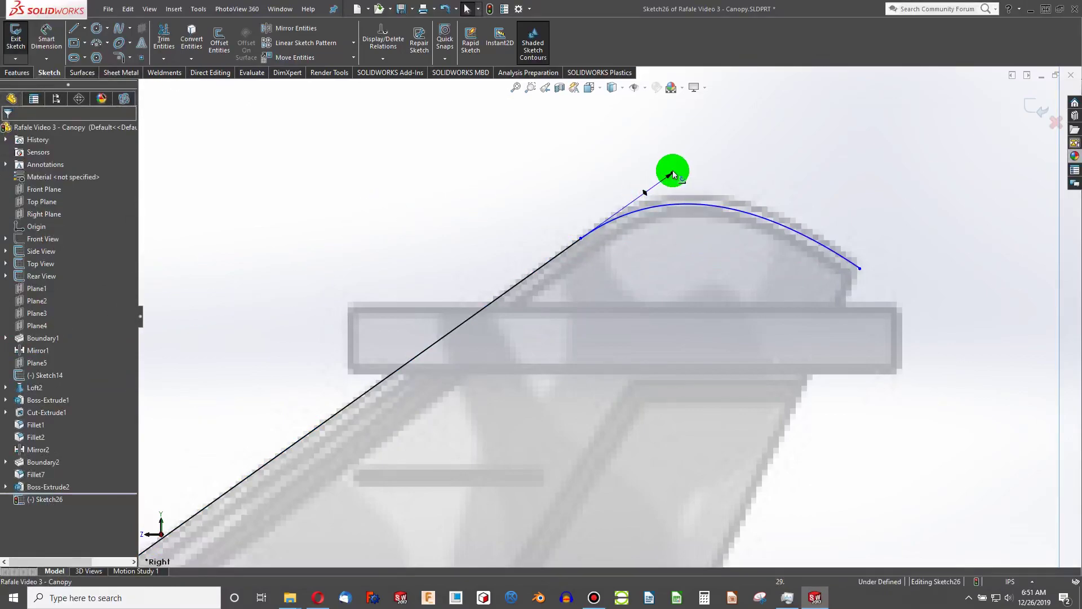
# Adjust the tangency handles at both ends of the fin-tip spline so the curve follows the pictured rounded tip
pyautogui.moveTo(677, 169); pyautogui.dragTo(686, 164)
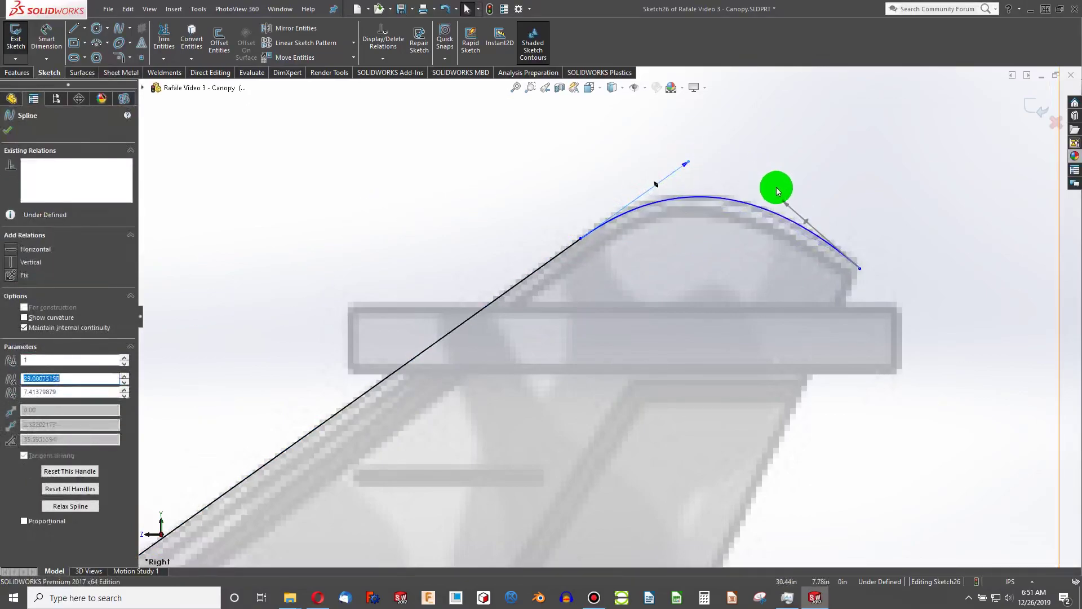
pyautogui.click(783, 204)
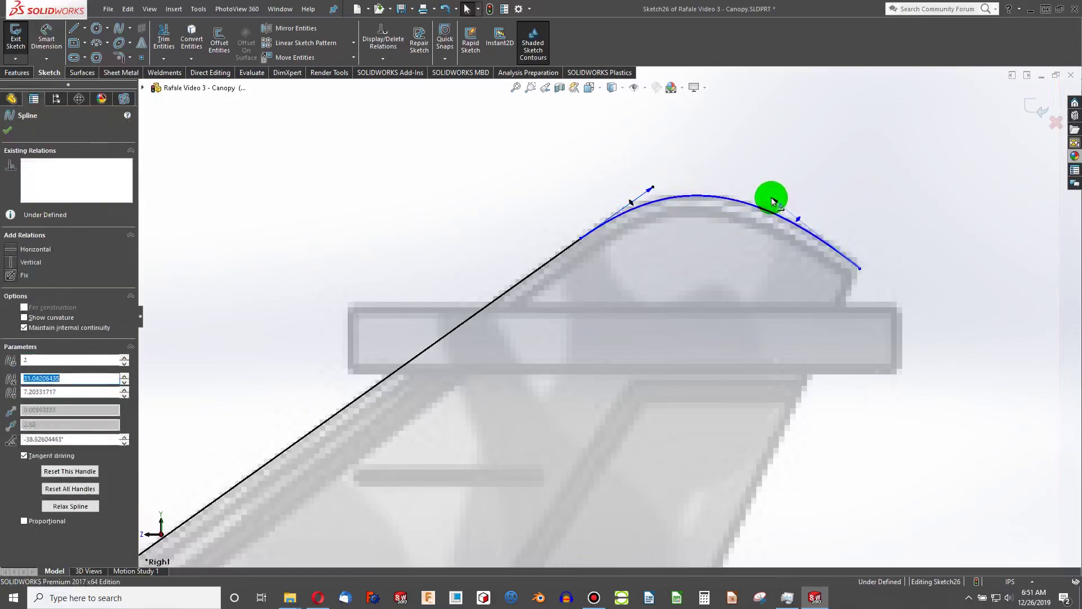
pyautogui.scroll(4, 756, 197)
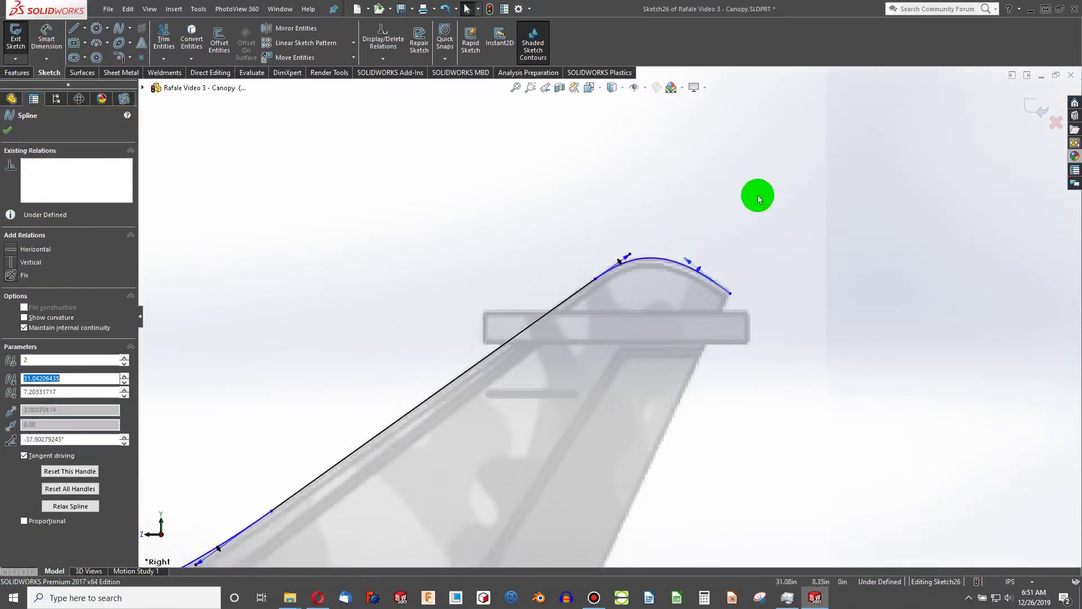
pyautogui.scroll(-1, 661, 406)
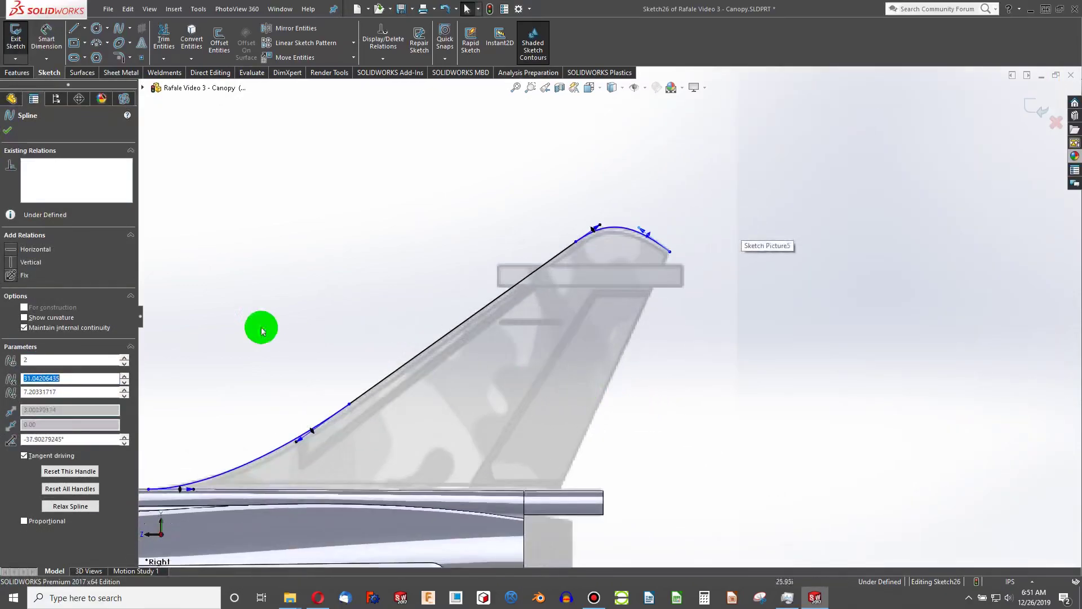
# Sketch the fin's straight trailing edge from the tip's rear corner down to the top edge of the rear spine extension
pyautogui.click(75, 31)
pyautogui.click(666, 257)
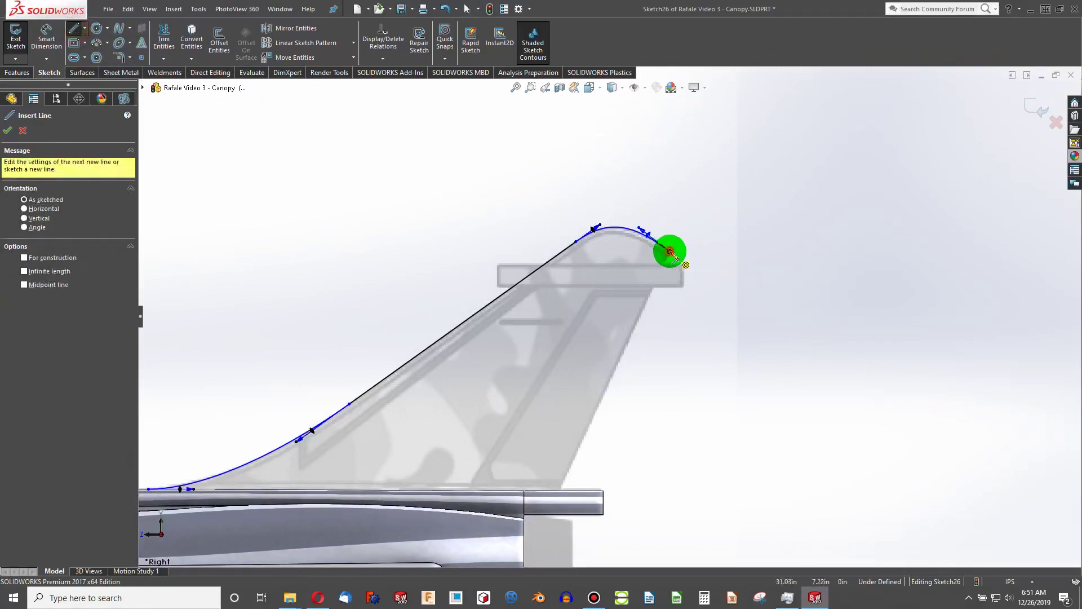
pyautogui.scroll(-5, 599, 427)
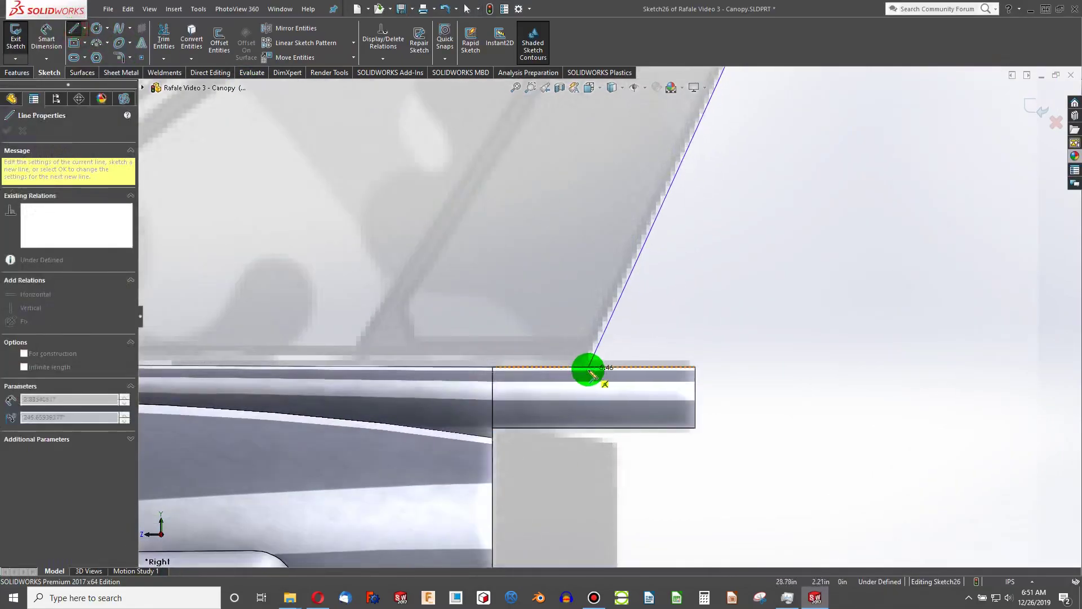
pyautogui.click(583, 367)
# Close the fin outline with a base line about 8.56 in long, from the trailing edge's lower end to the lower spline's front endpoint
pyautogui.scroll(5, 581, 367)
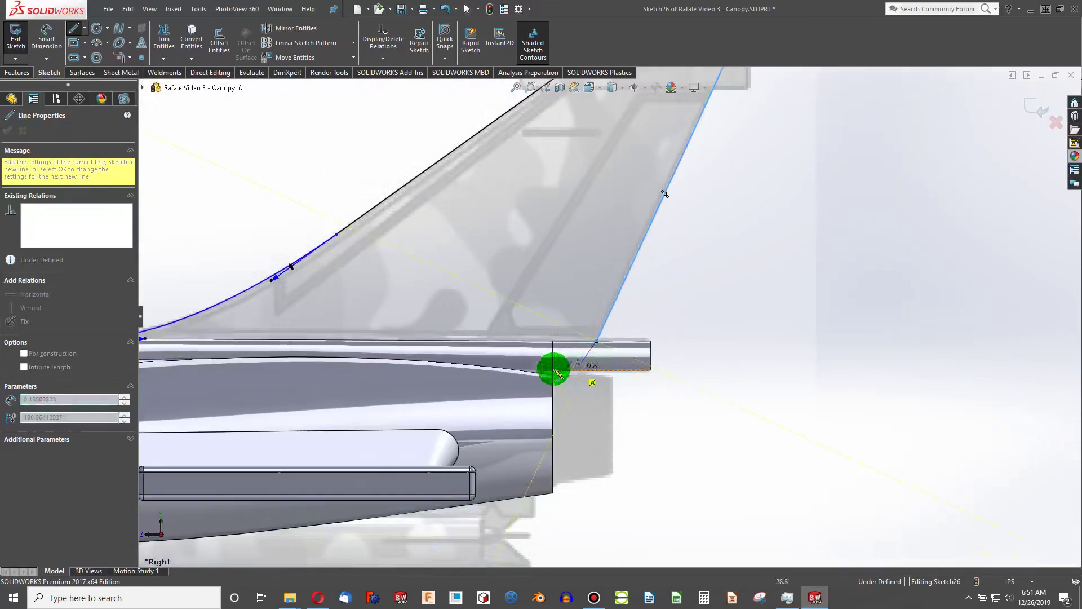
pyautogui.scroll(-6, 297, 333)
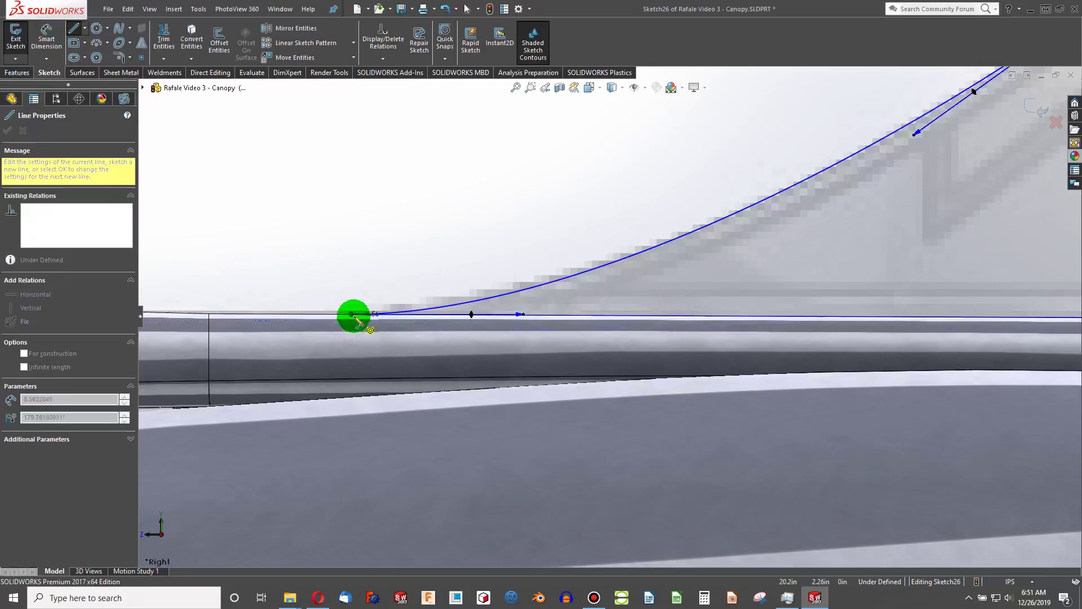
pyautogui.click(351, 315)
pyautogui.scroll(8, 406, 325)
pyautogui.scroll(-4, 898, 261)
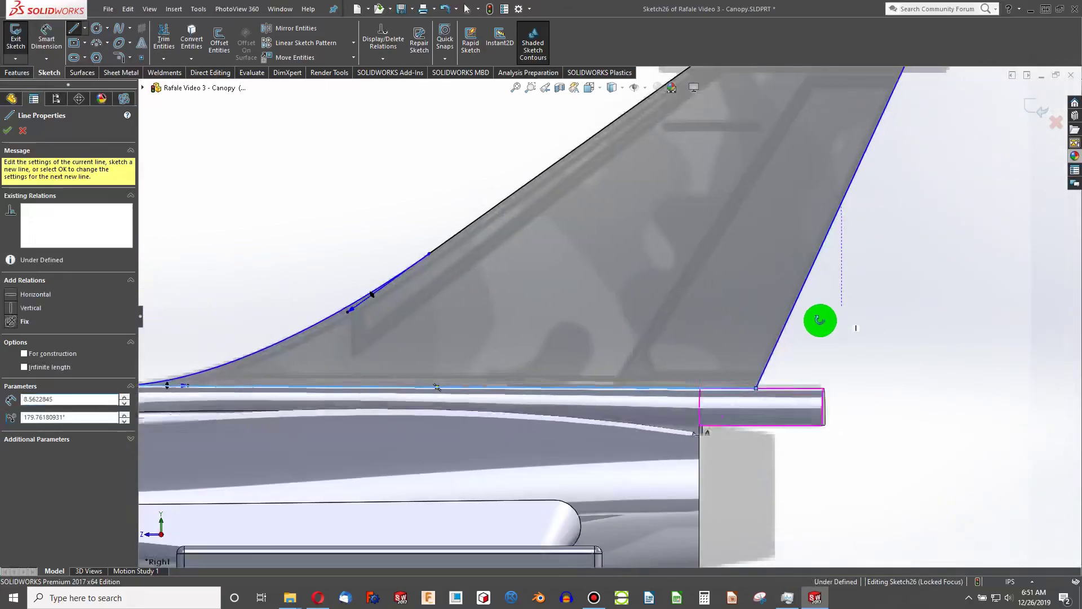
# Convert the fin's base line along the top of the spine to construction geometry
pyautogui.moveTo(821, 320)
pyautogui.mouseDown(button='middle')
pyautogui.moveTo(722, 356)
pyautogui.moveTo(790, 343)
pyautogui.moveTo(789, 377)
pyautogui.mouseUp(button='middle')
pyautogui.scroll(3, 691, 381)
pyautogui.scroll(-6, 561, 321)
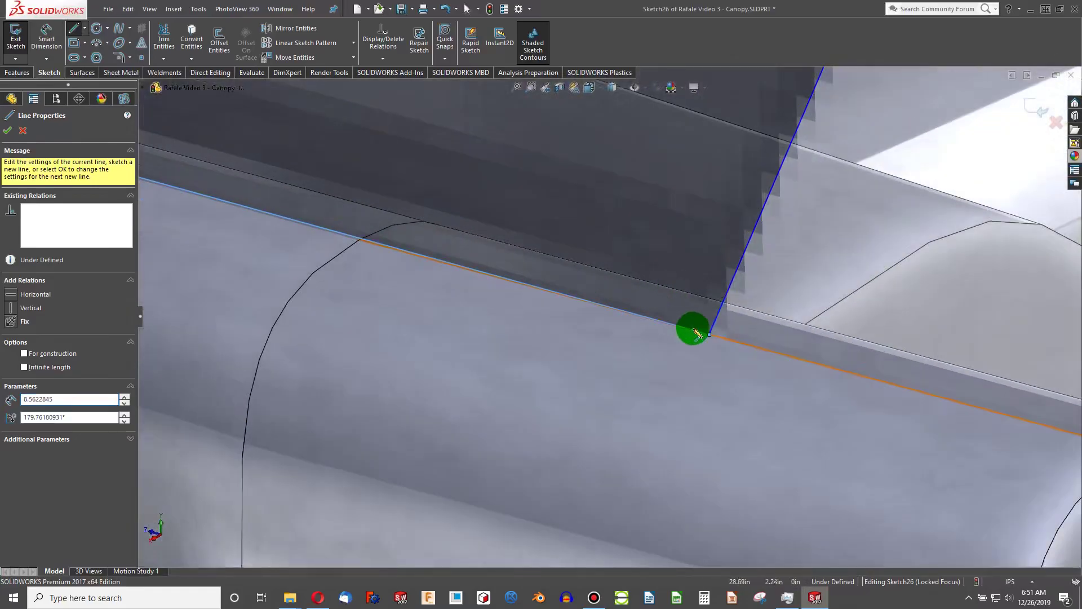
pyautogui.press('Escape')
pyautogui.click(642, 317)
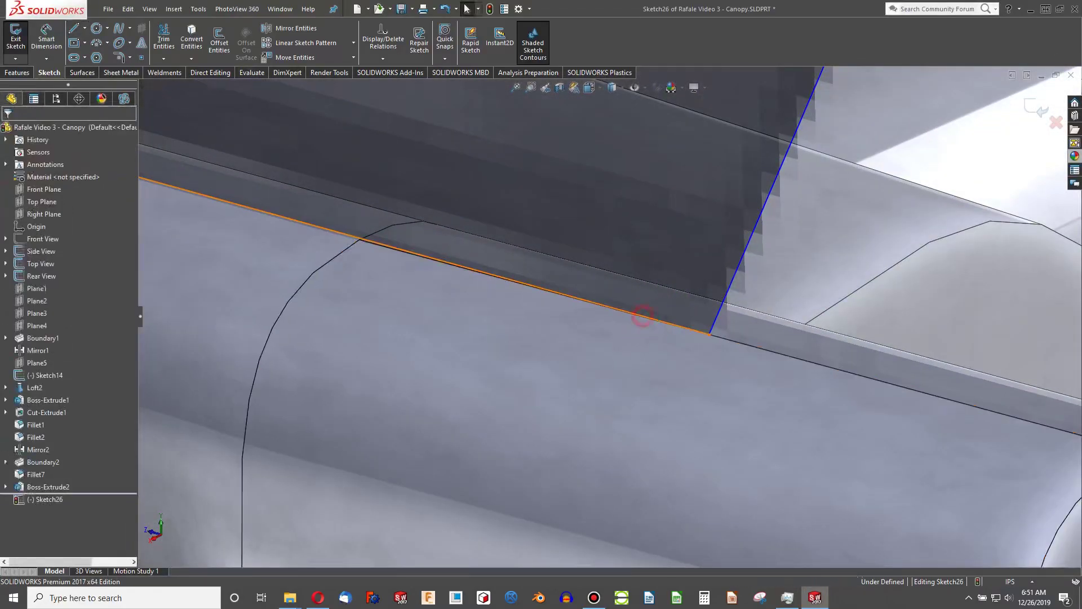
pyautogui.scroll(6, 609, 315)
pyautogui.scroll(3, 637, 342)
pyautogui.scroll(-5, 339, 237)
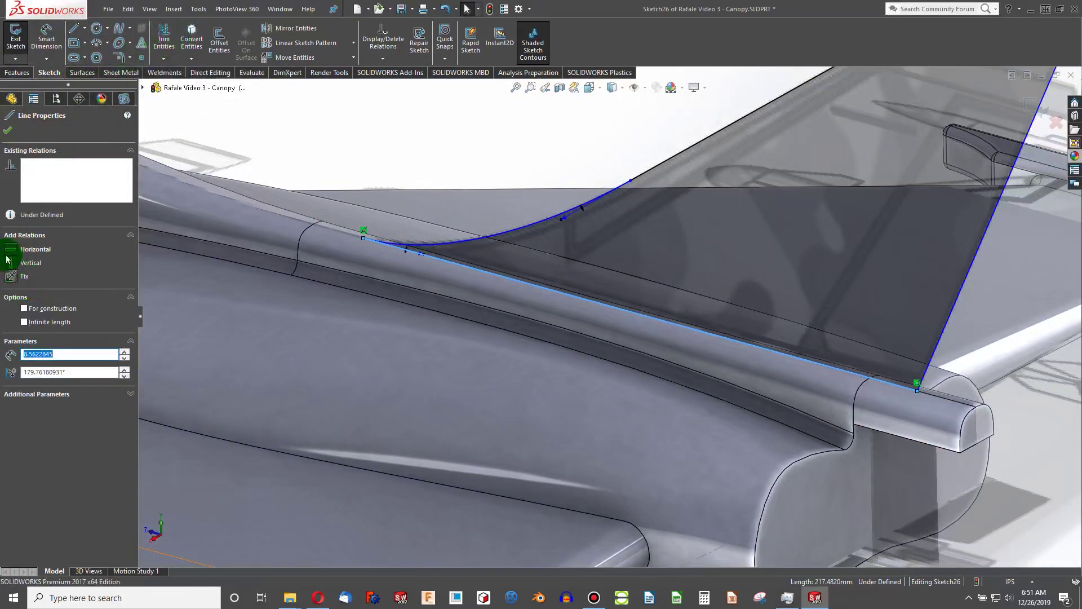
pyautogui.click(24, 309)
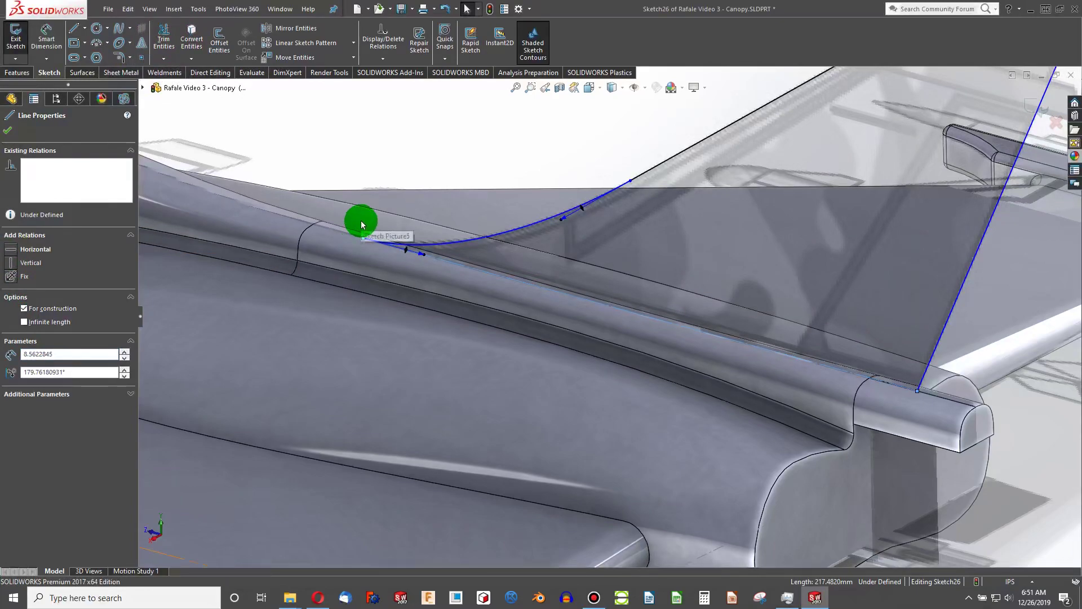
# Sketch a short line from the trailing edge's lower end down into the spine extension and make it collinear with the trailing edge
pyautogui.hotkey('ctrl', '8')
pyautogui.scroll(-3, 894, 376)
pyautogui.scroll(-3, 666, 242)
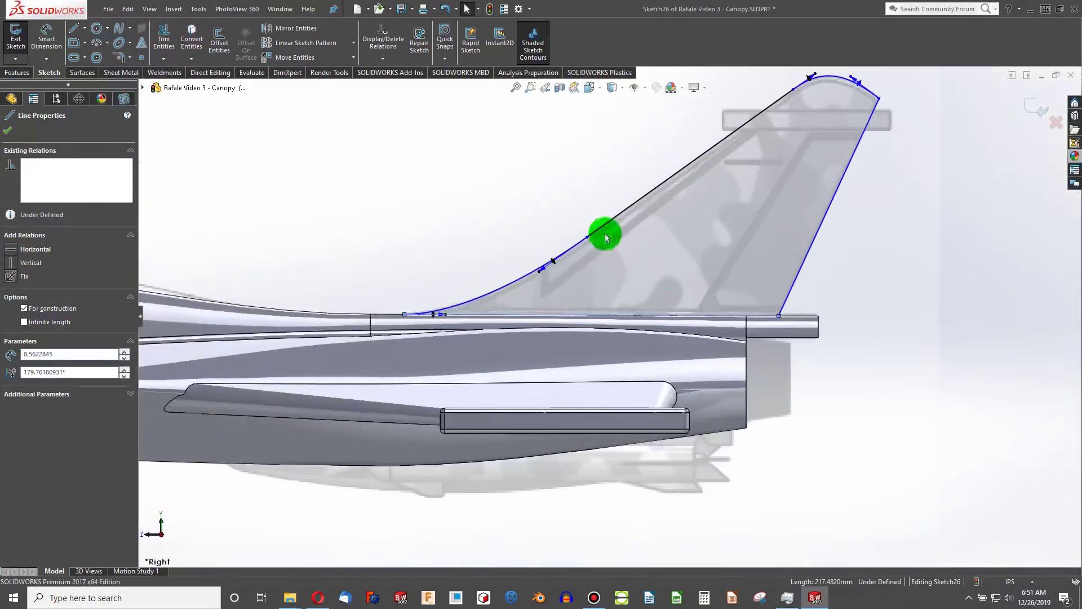
pyautogui.scroll(-5, 708, 314)
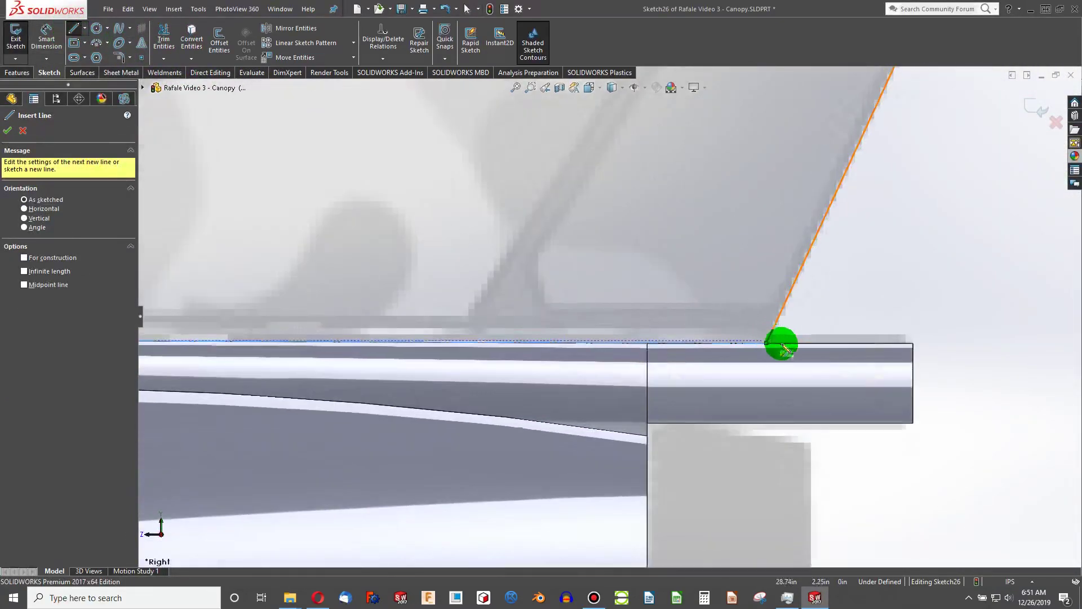
pyautogui.click(767, 343)
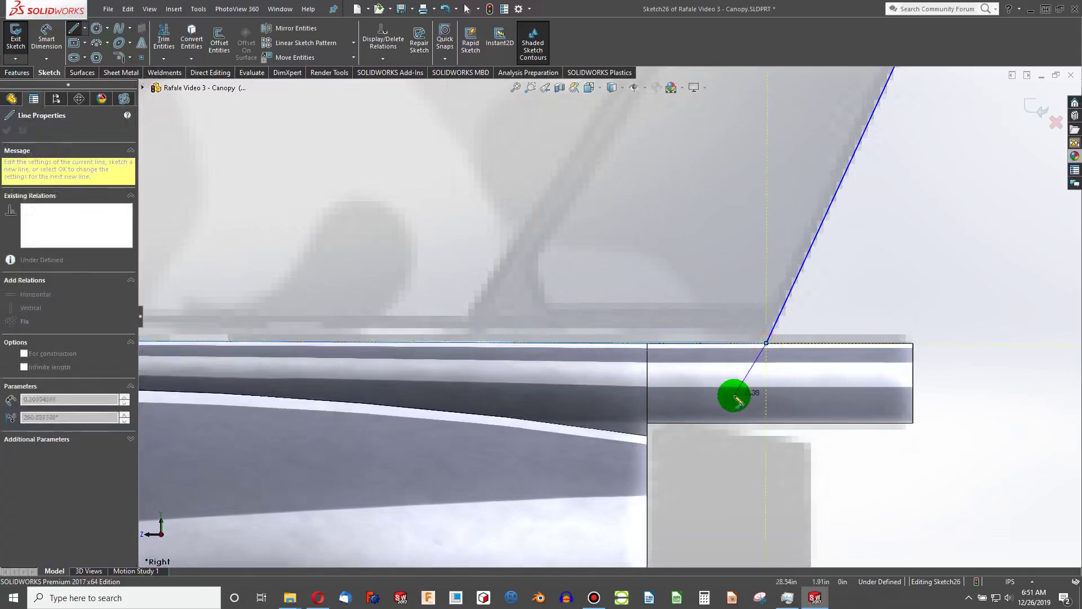
pyautogui.click(736, 411)
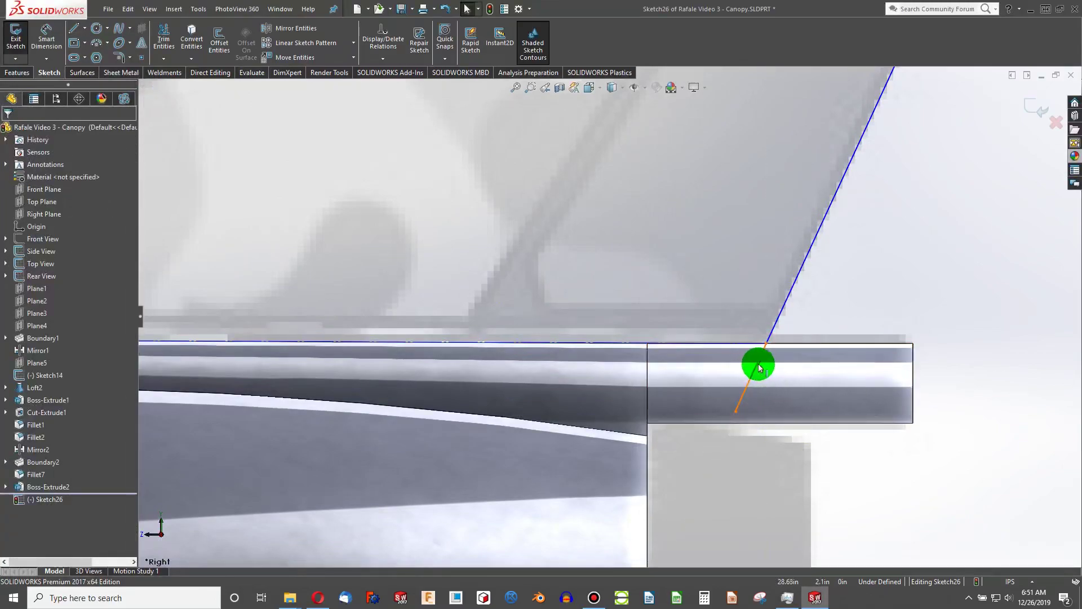
pyautogui.keyDown('ctrl'); pyautogui.click(778, 323); pyautogui.keyUp('ctrl')
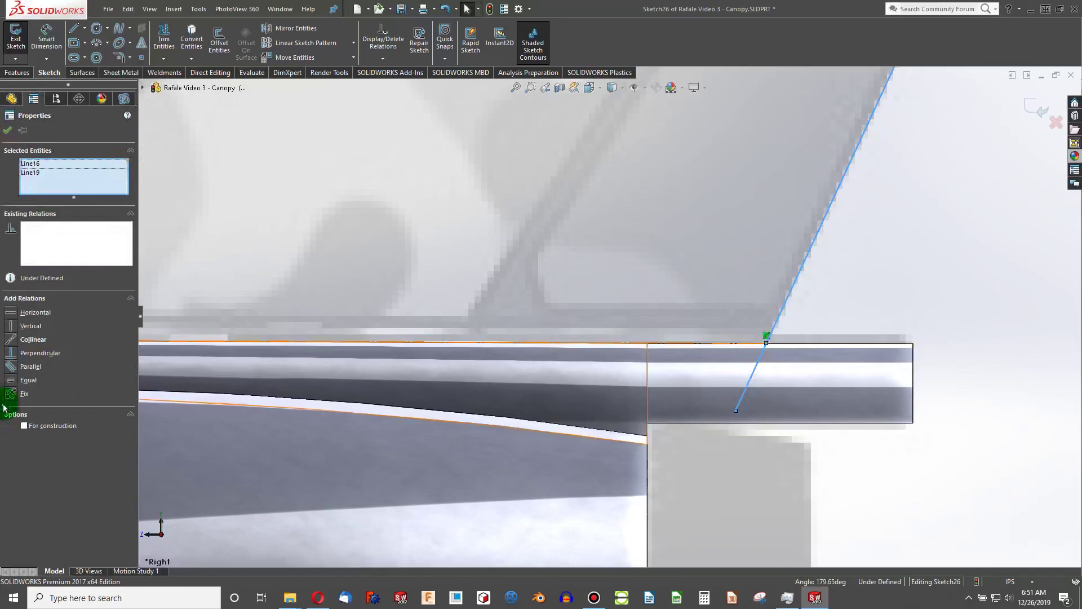
pyautogui.click(721, 394)
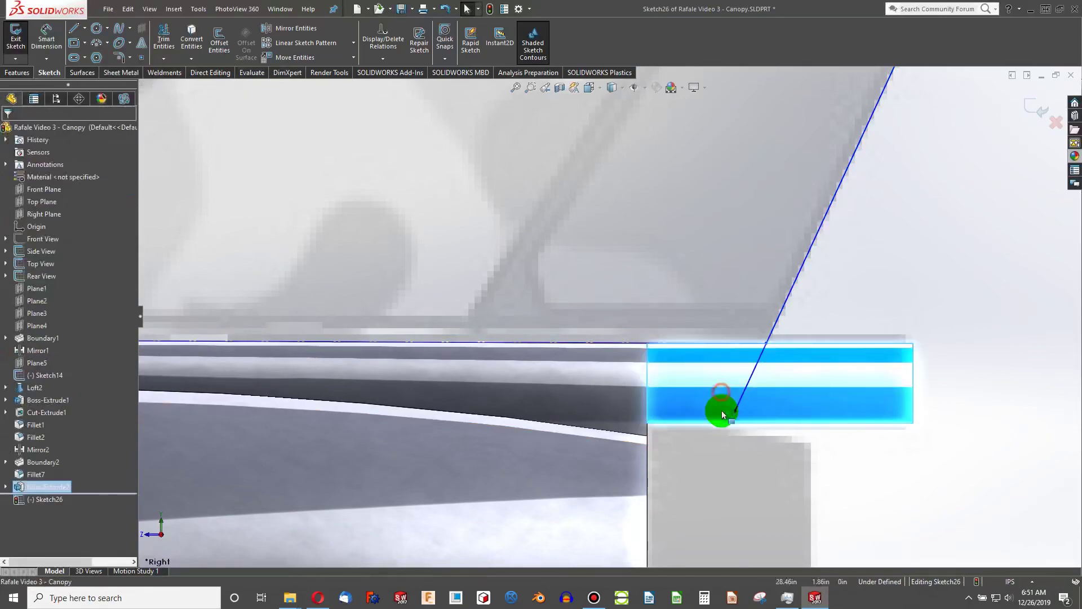
# Sketch a lower line forward inside the spine, about 8.37 in long, and close it with a vertical line up to the lower spline's front endpoint
pyautogui.click(79, 28)
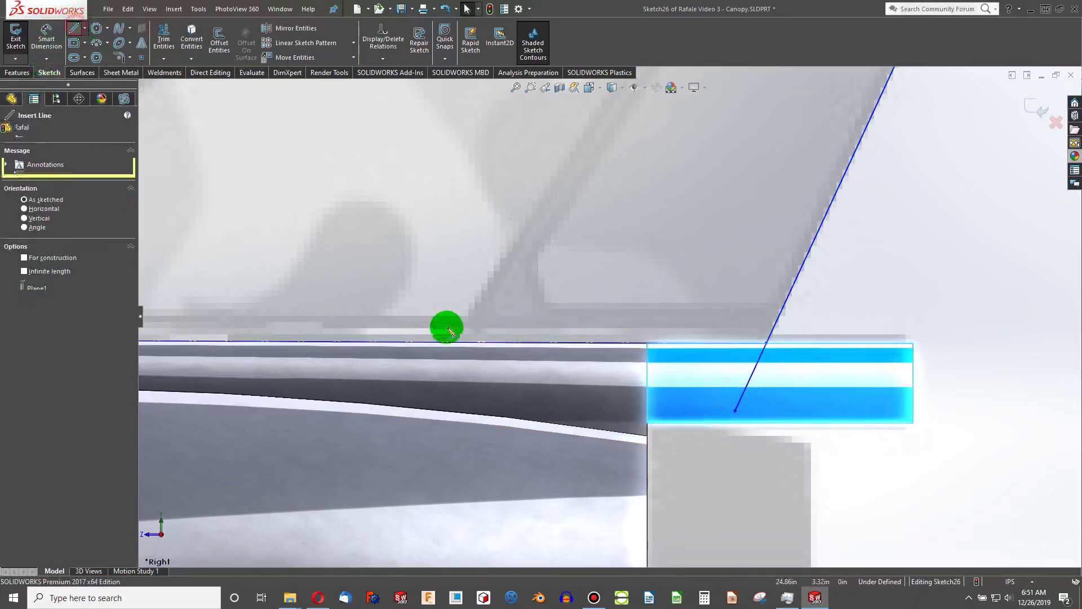
pyautogui.click(735, 414)
pyautogui.scroll(5, 703, 411)
pyautogui.scroll(-6, 452, 316)
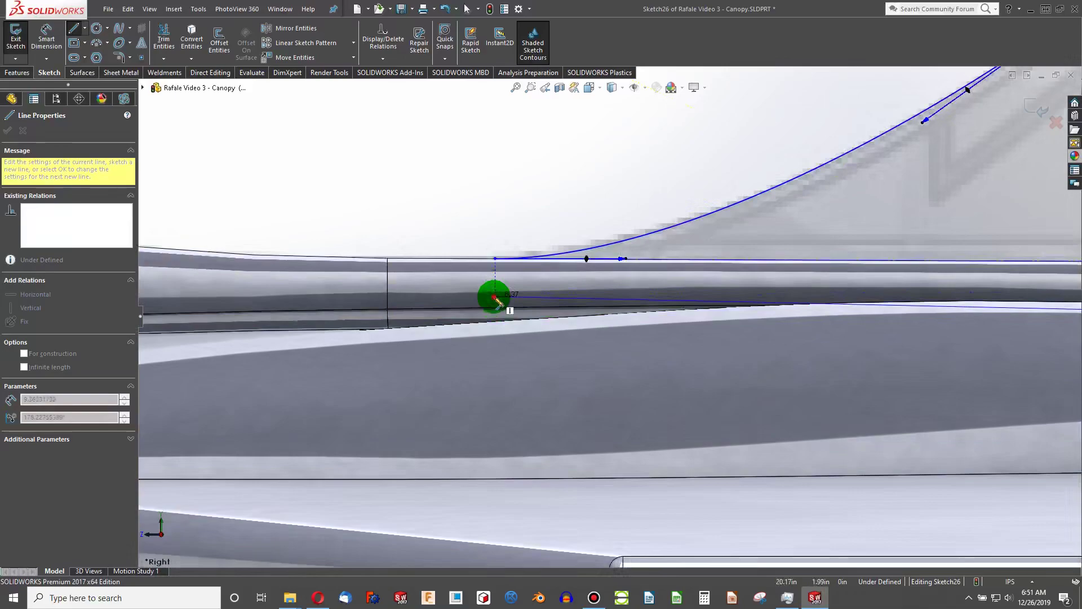
pyautogui.click(495, 298)
pyautogui.click(495, 259)
pyautogui.press('Escape')
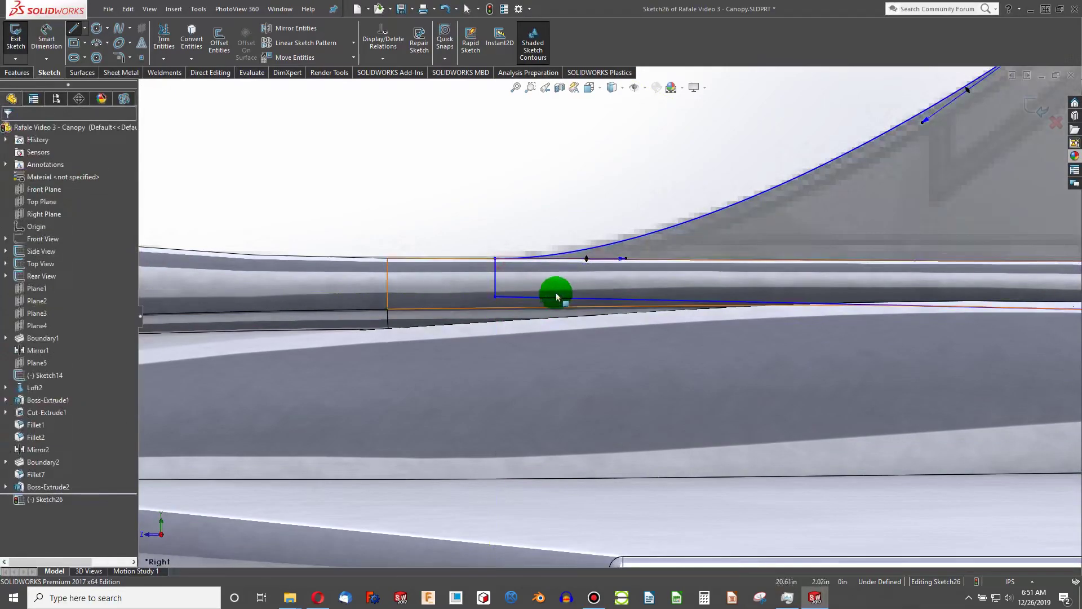
pyautogui.press('Escape')
# Apply a horizontal relation to the fin outline's lower line inside the spine
pyautogui.click(525, 297)
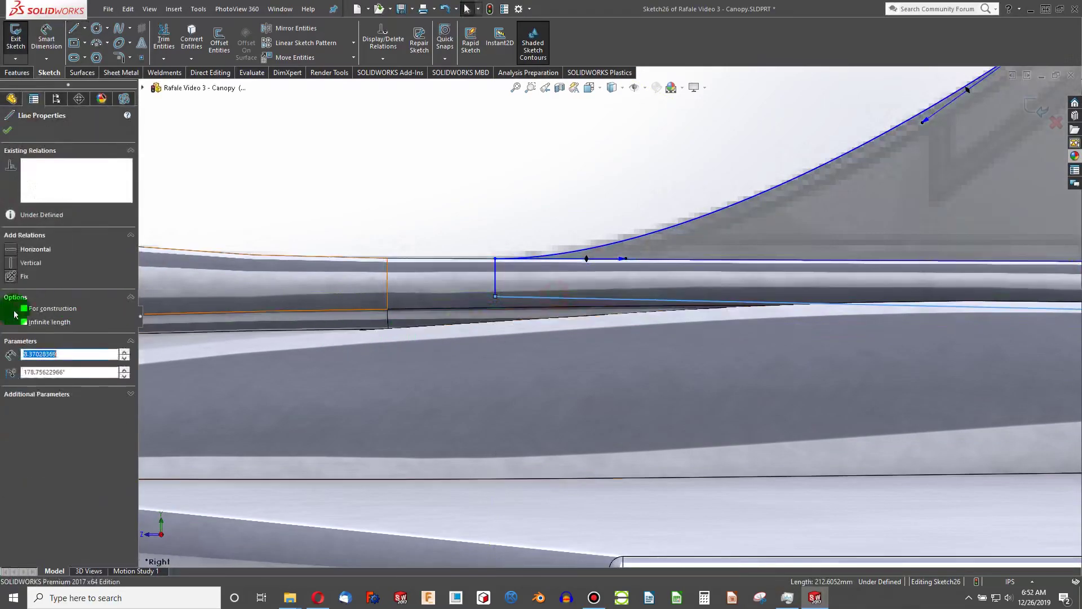
pyautogui.click(10, 249)
pyautogui.click(436, 171)
pyautogui.scroll(7, 549, 223)
pyautogui.scroll(-2, 884, 300)
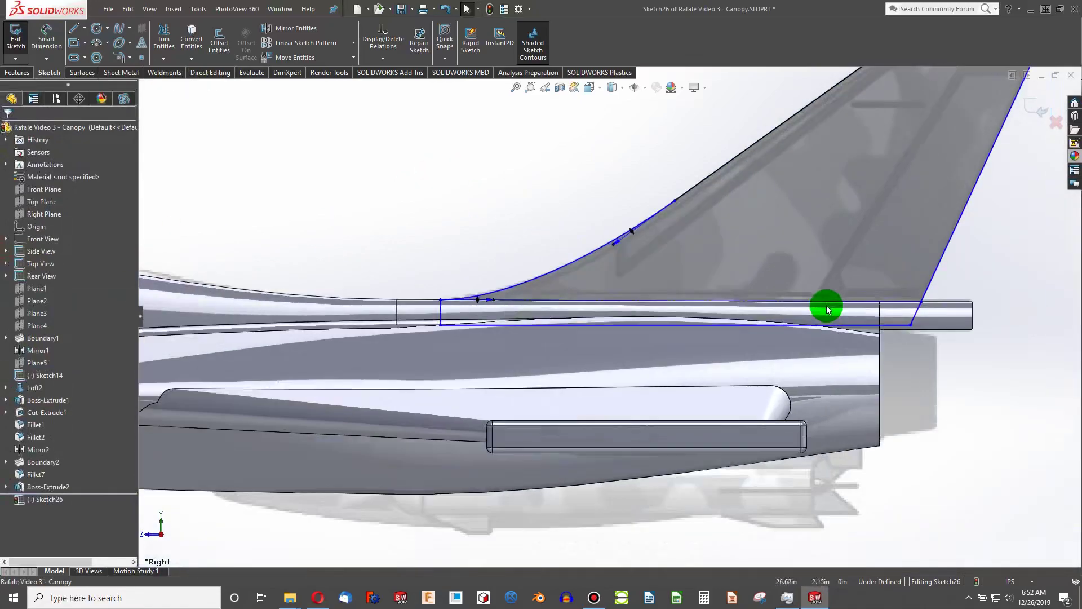
pyautogui.moveTo(827, 309)
pyautogui.mouseDown(button='middle')
pyautogui.moveTo(712, 322)
pyautogui.moveTo(751, 317)
pyautogui.moveTo(746, 341)
pyautogui.moveTo(744, 254)
pyautogui.moveTo(780, 227)
pyautogui.moveTo(744, 225)
pyautogui.mouseUp(button='middle')
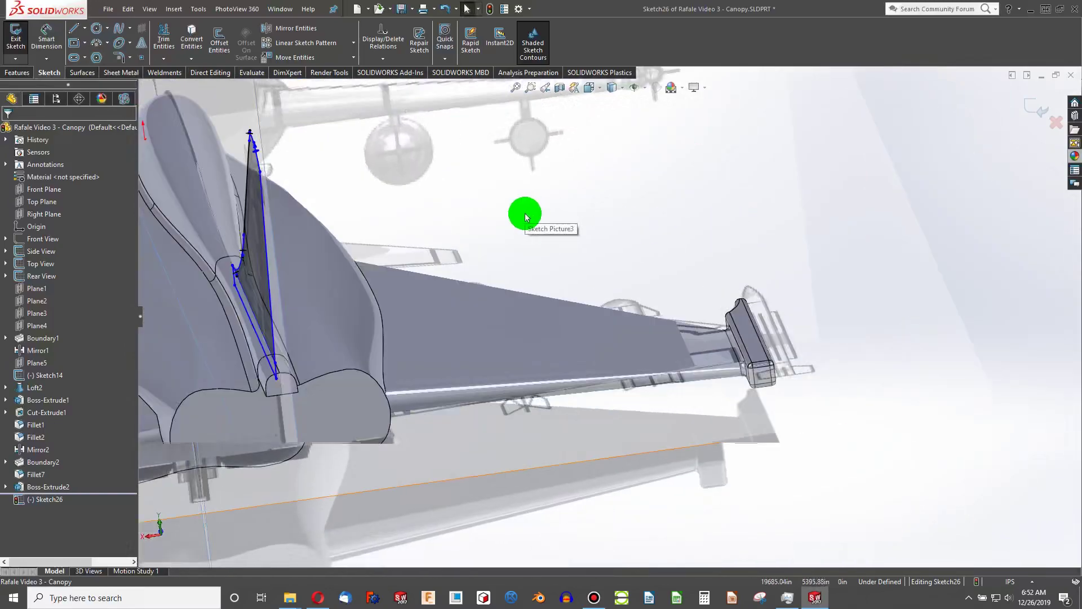
# Set up a mid-plane extrusion of the fin outline, 0.25 in deep and merged with the body, matching its thickness to the front reference picture
pyautogui.hotkey('ctrl', '8')
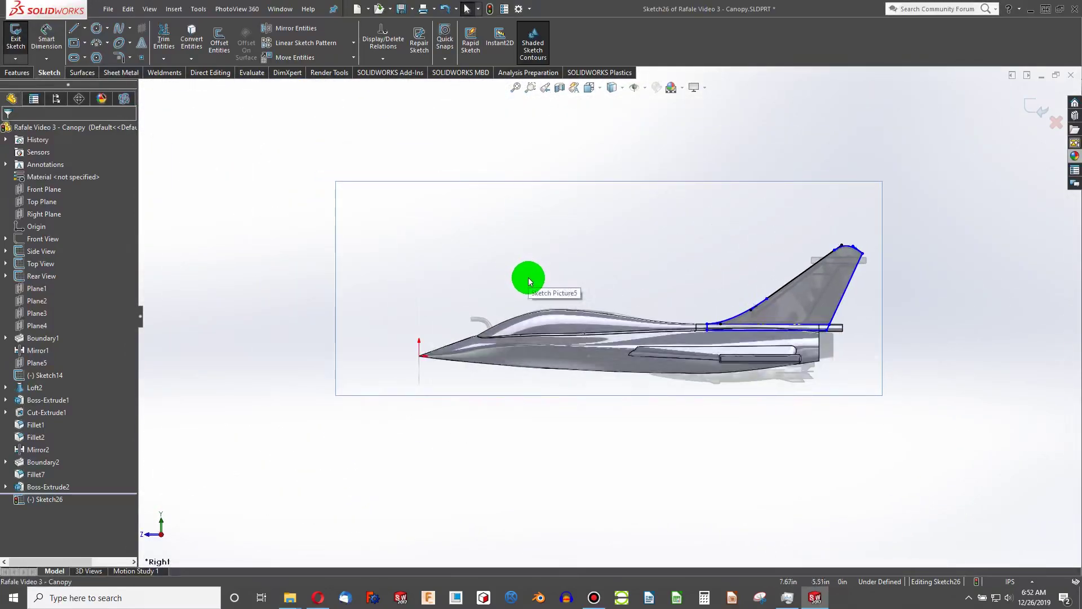
pyautogui.hotkey('ctrl', '1')
pyautogui.scroll(-5, 514, 280)
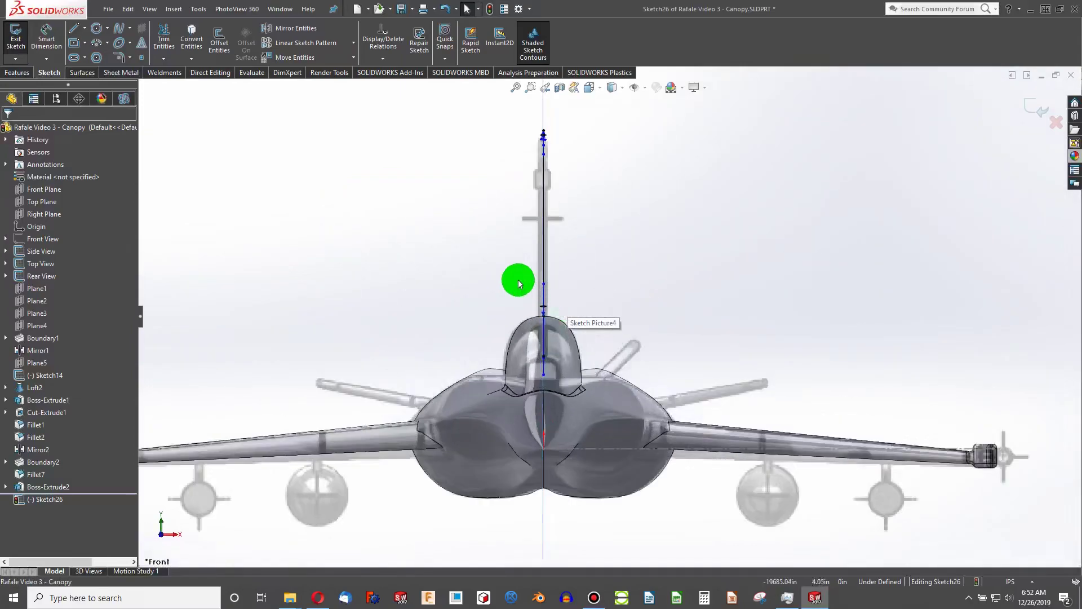
pyautogui.scroll(2, 638, 331)
pyautogui.scroll(-1, 620, 345)
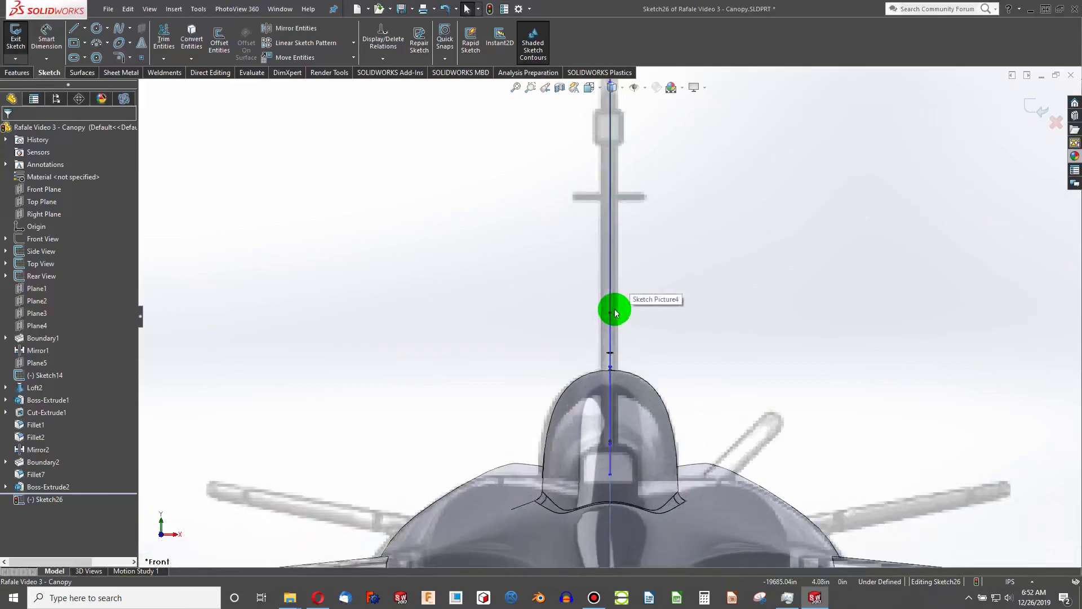
pyautogui.scroll(-3, 614, 311)
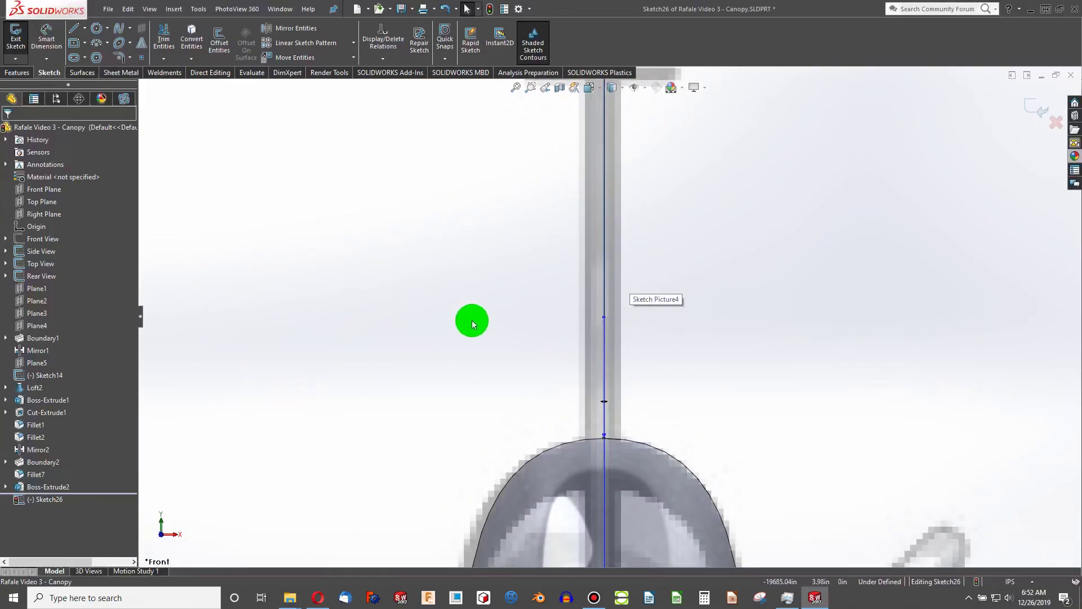
pyautogui.click(22, 73)
pyautogui.click(21, 40)
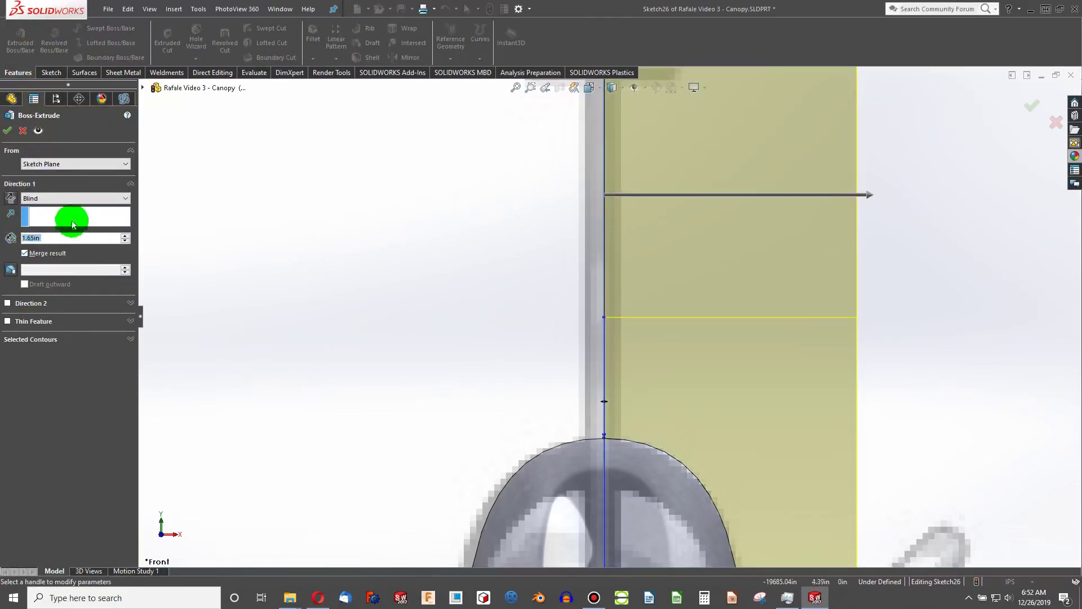
pyautogui.click(72, 198)
pyautogui.click(53, 253)
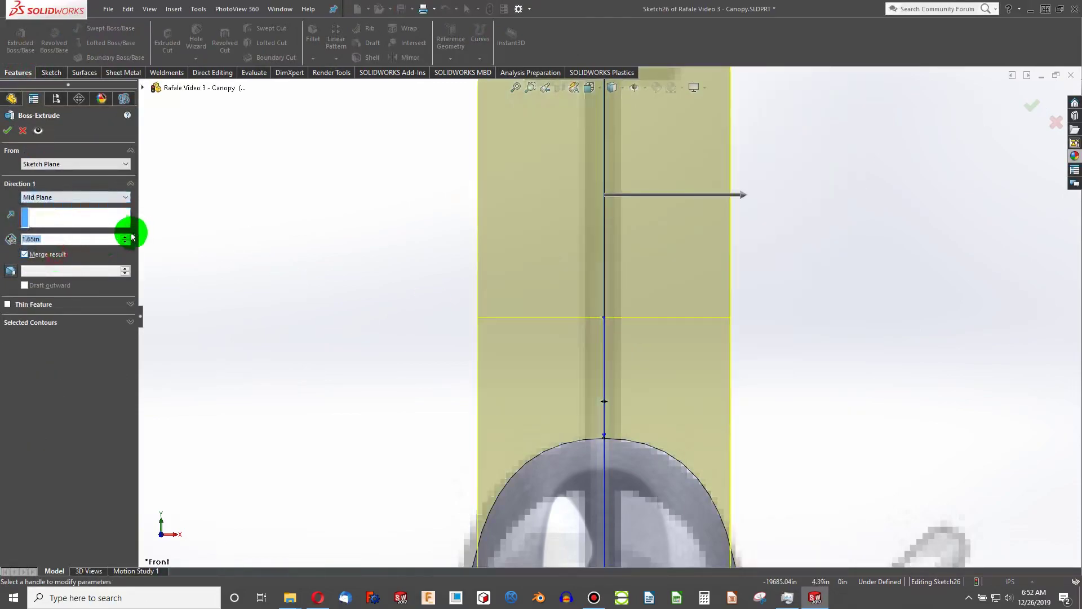
pyautogui.moveTo(126, 243); pyautogui.dragTo(126, 244)
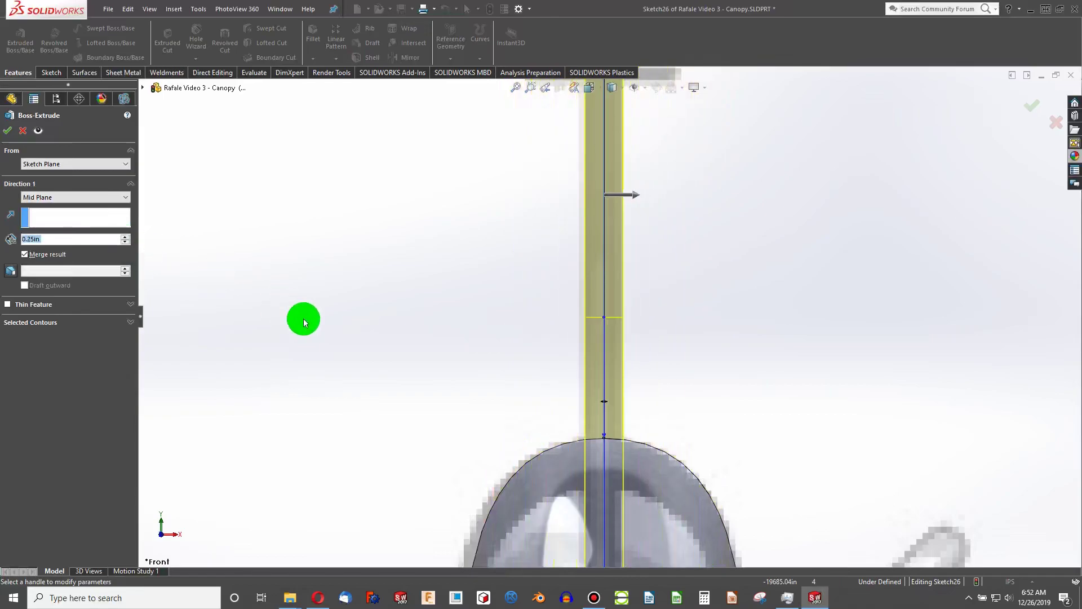
# Reduce the fin extrusion's depth to 0.20 in and complete the feature
pyautogui.scroll(5, 613, 293)
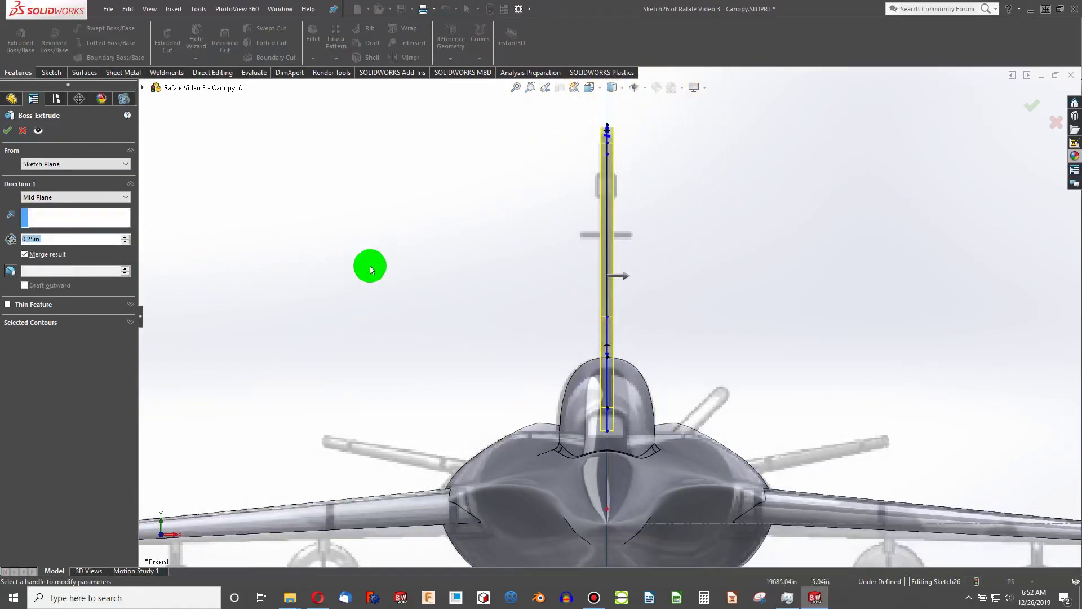
pyautogui.moveTo(641, 256)
pyautogui.mouseDown(button='middle')
pyautogui.moveTo(582, 304)
pyautogui.moveTo(718, 300)
pyautogui.mouseUp(button='middle')
pyautogui.scroll(-6, 930, 205)
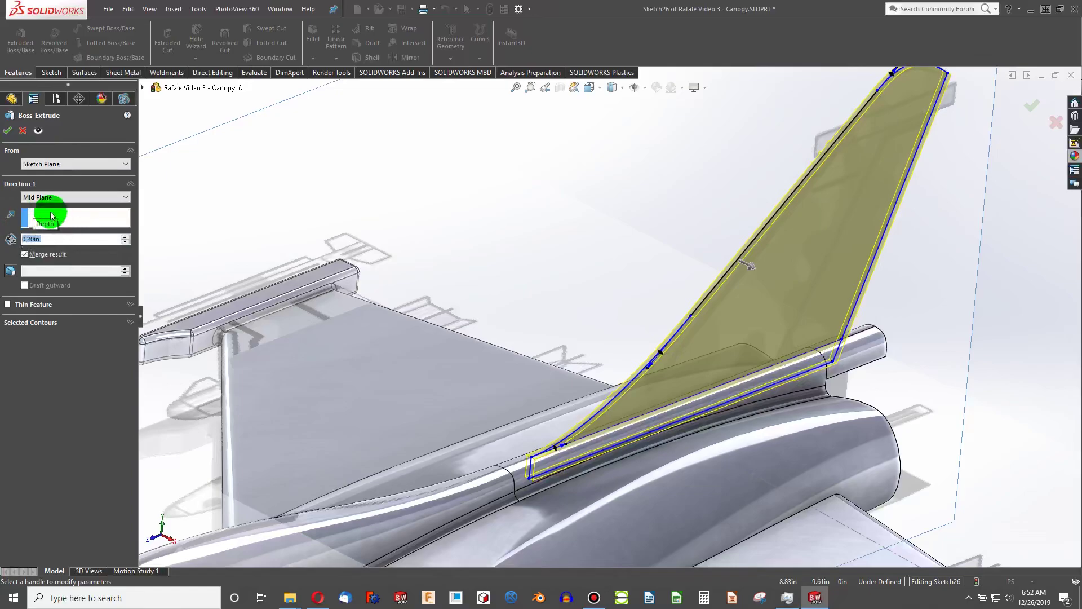
pyautogui.click(6, 132)
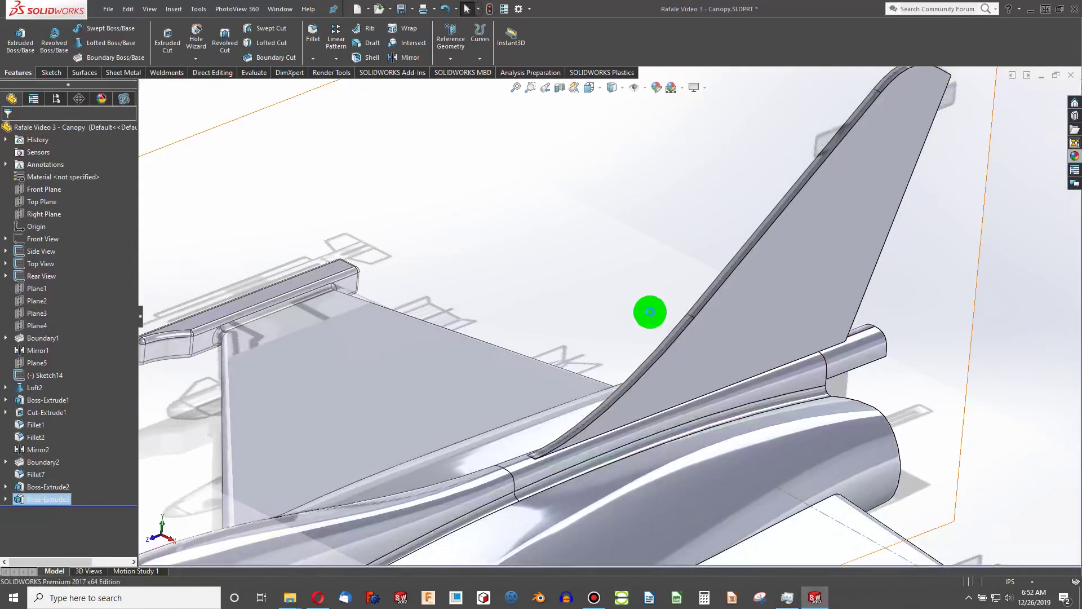
# Fillet both long edges of the fin's leading edge with a 0.10 in radius, using tangent propagation
pyautogui.moveTo(648, 310)
pyautogui.mouseDown(button='middle')
pyautogui.moveTo(701, 305)
pyautogui.moveTo(770, 259)
pyautogui.moveTo(744, 298)
pyautogui.moveTo(640, 310)
pyautogui.moveTo(636, 329)
pyautogui.moveTo(675, 304)
pyautogui.moveTo(732, 312)
pyautogui.moveTo(701, 321)
pyautogui.moveTo(640, 298)
pyautogui.mouseUp(button='middle')
pyautogui.click(640, 299)
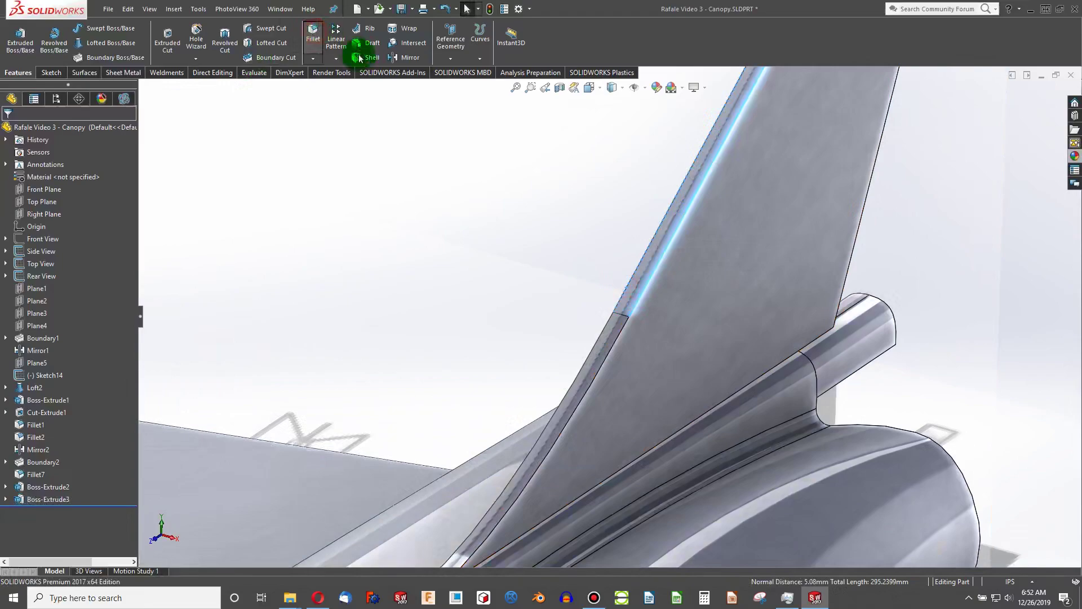
pyautogui.write('.1')
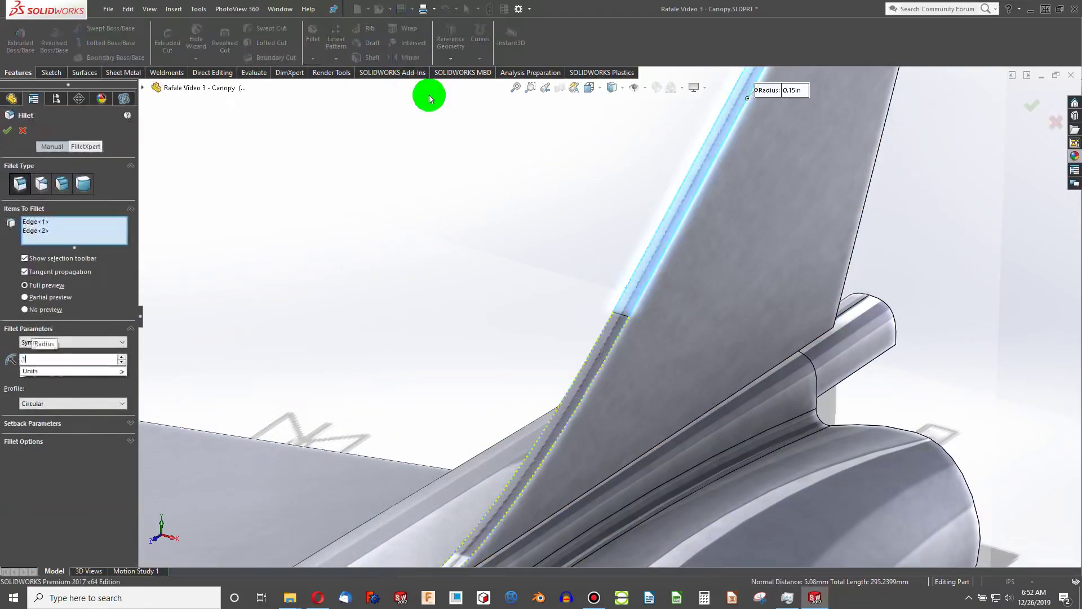
pyautogui.scroll(5, 507, 252)
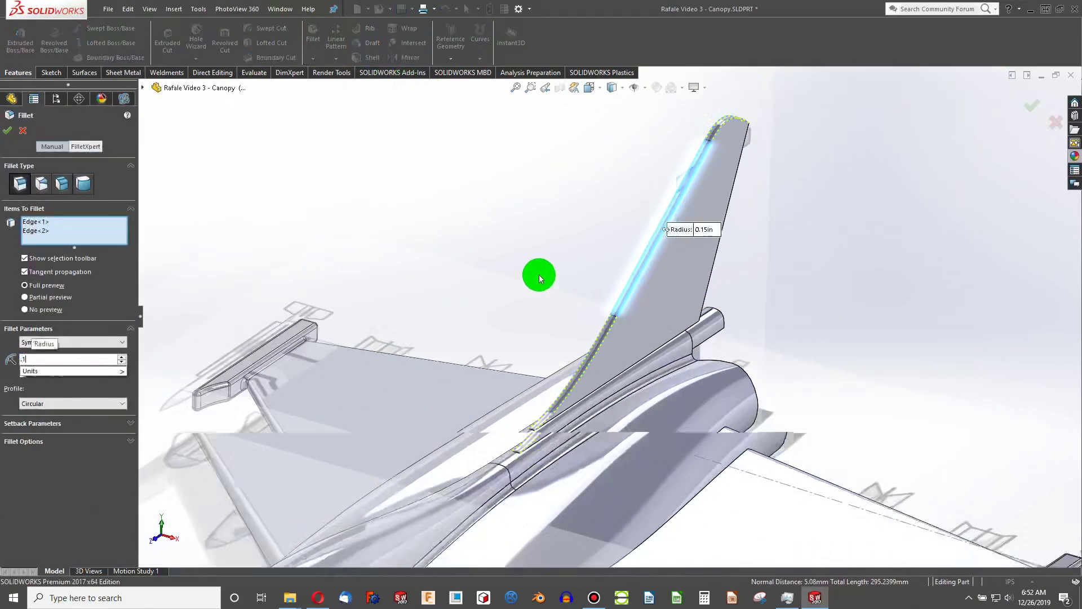
pyautogui.scroll(-3, 761, 193)
pyautogui.click(773, 196)
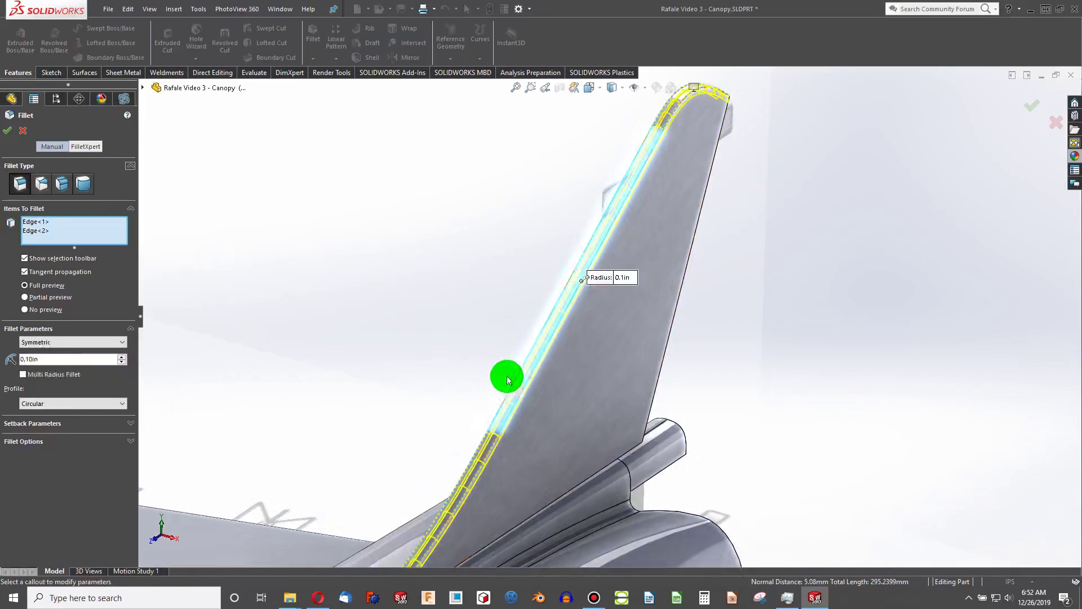
pyautogui.click(4, 131)
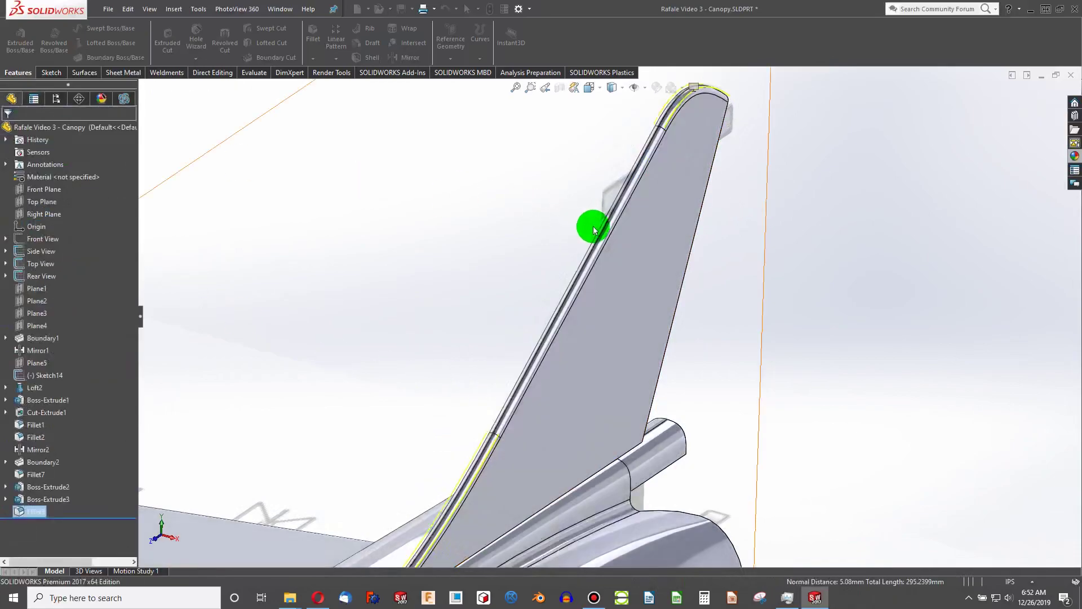
# Inspect the rounded fin in perspective and compare its upper part with the front reference picture
pyautogui.scroll(4, 597, 317)
pyautogui.scroll(-2, 506, 455)
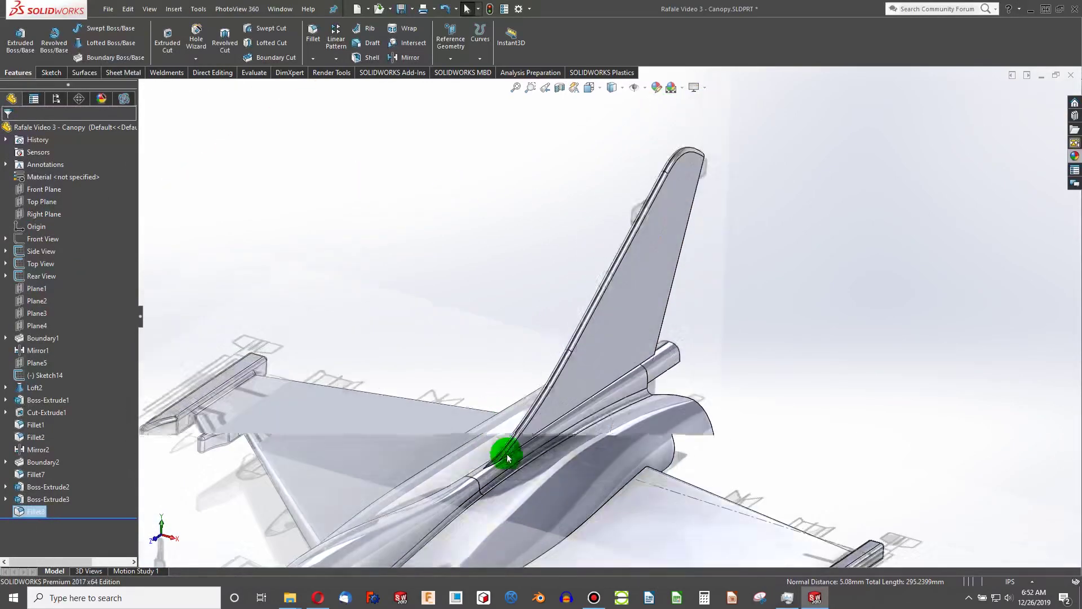
pyautogui.middleClick(512, 444)
pyautogui.moveTo(512, 444); pyautogui.dragTo(493, 413, button='middle')
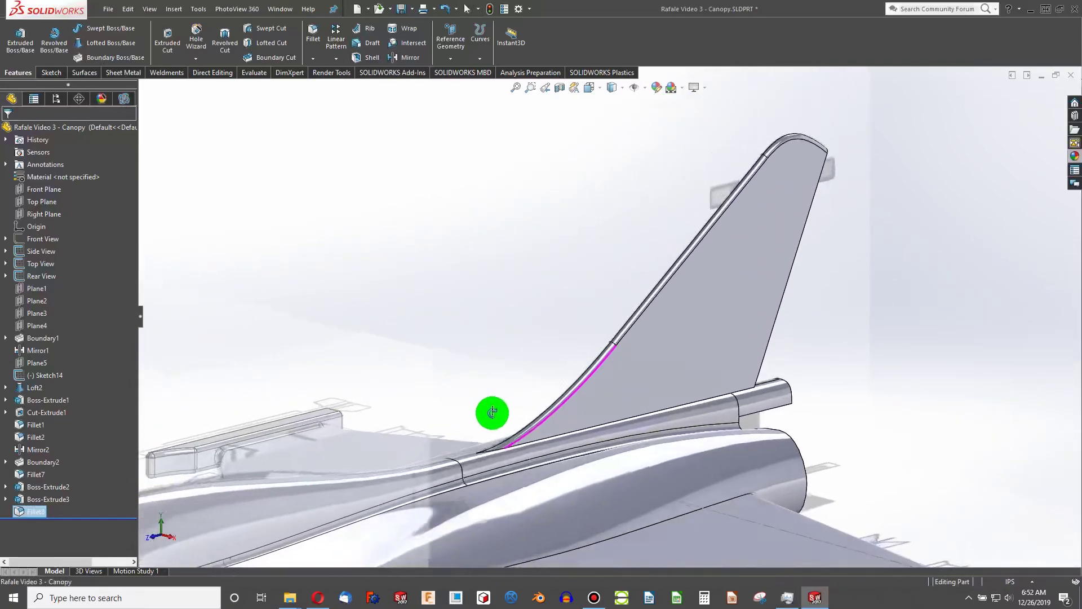
pyautogui.scroll(5, 493, 434)
pyautogui.scroll(-2, 509, 390)
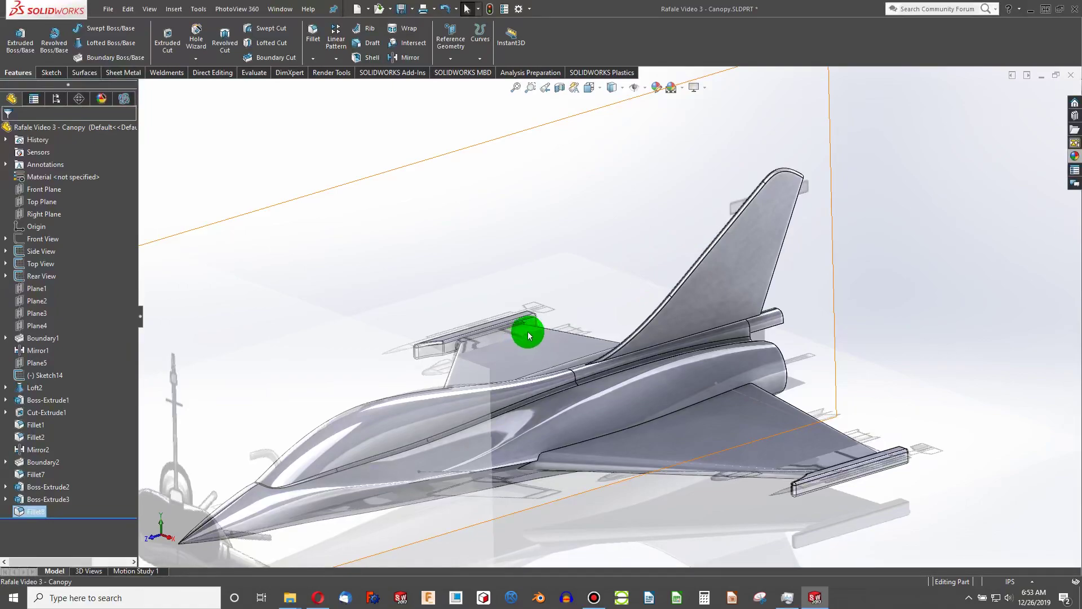
pyautogui.hotkey('ctrl', '1')
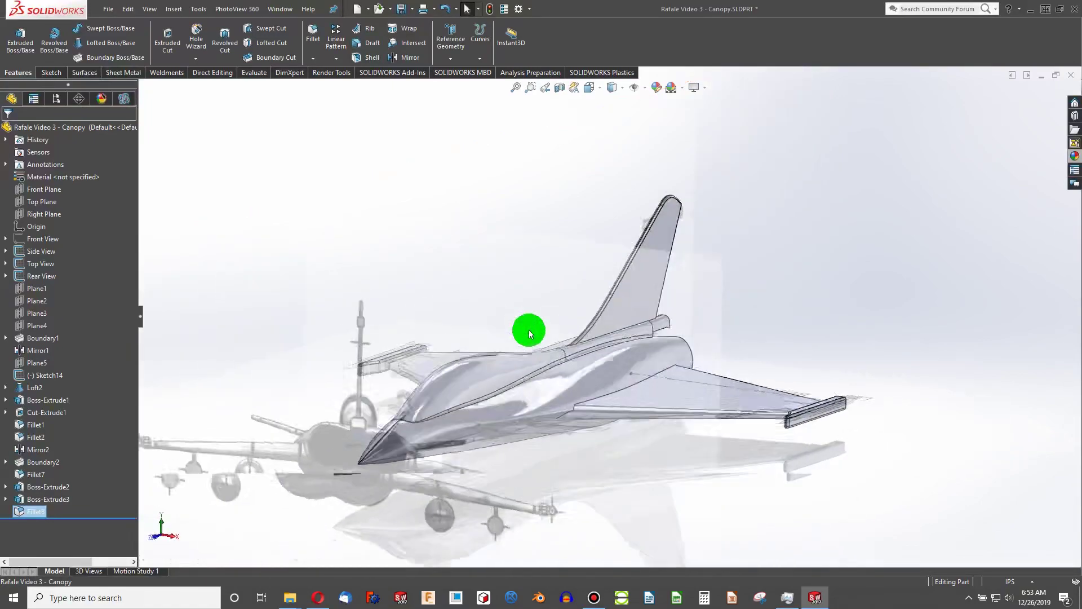
pyautogui.scroll(-4, 583, 269)
pyautogui.scroll(-4, 584, 269)
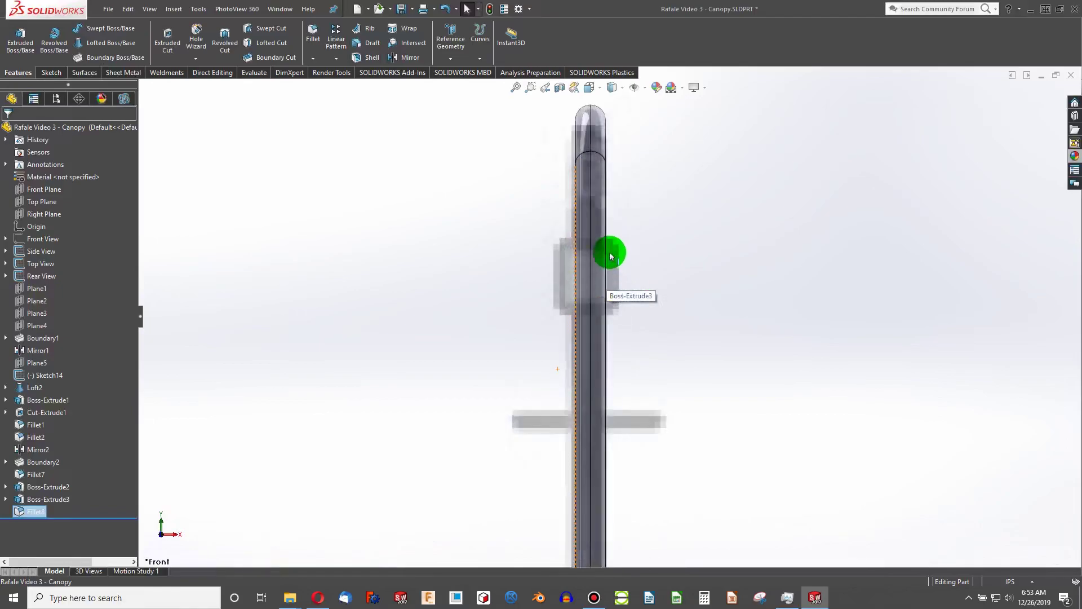
pyautogui.scroll(6, 608, 241)
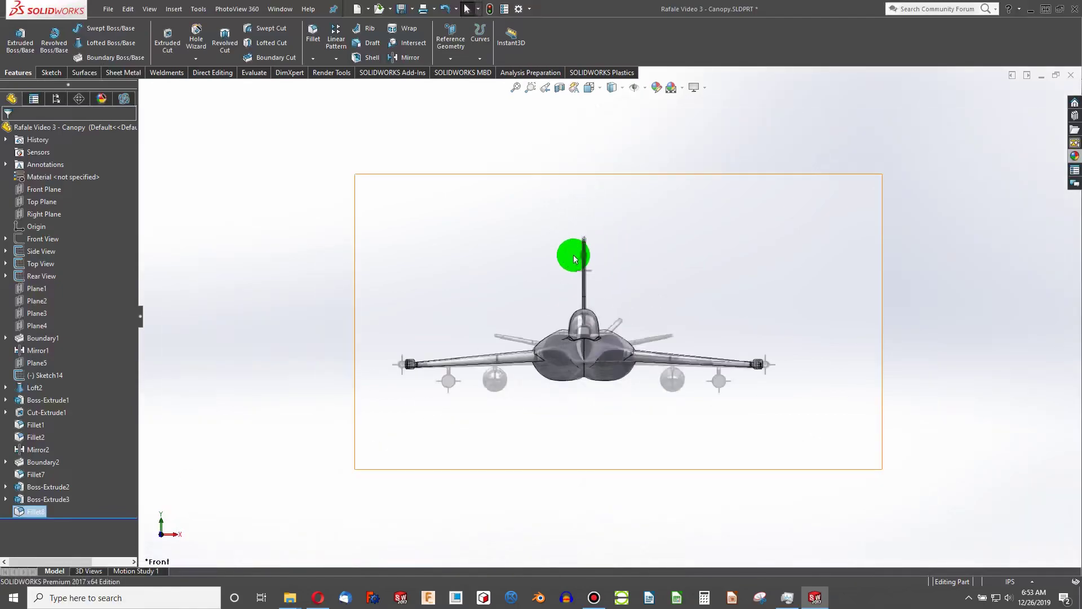
pyautogui.scroll(-4, 626, 288)
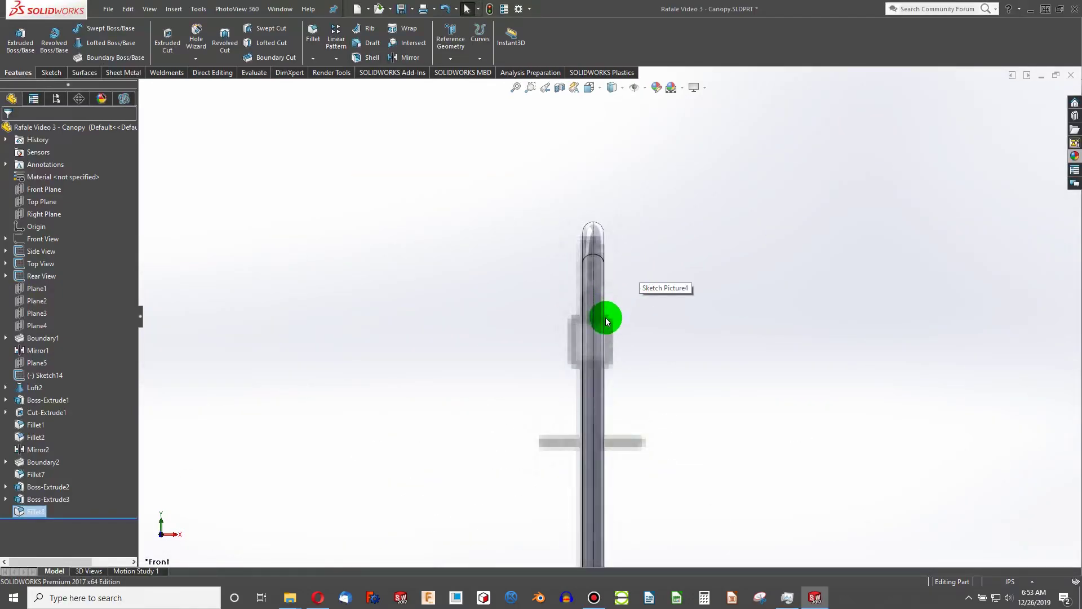
pyautogui.moveTo(604, 297); pyautogui.dragTo(459, 254, button='middle')
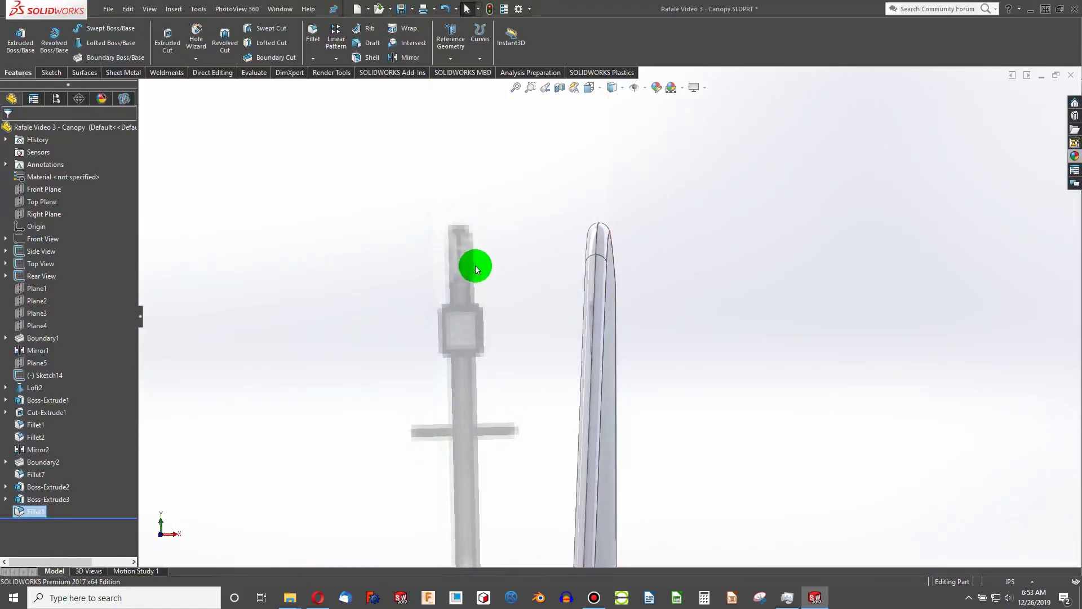
# Sketch a center rectangle about 0.47 in square on the Front Plane, beside the upper part of the fin
pyautogui.hotkey('ctrl', '1')
pyautogui.scroll(-5, 584, 235)
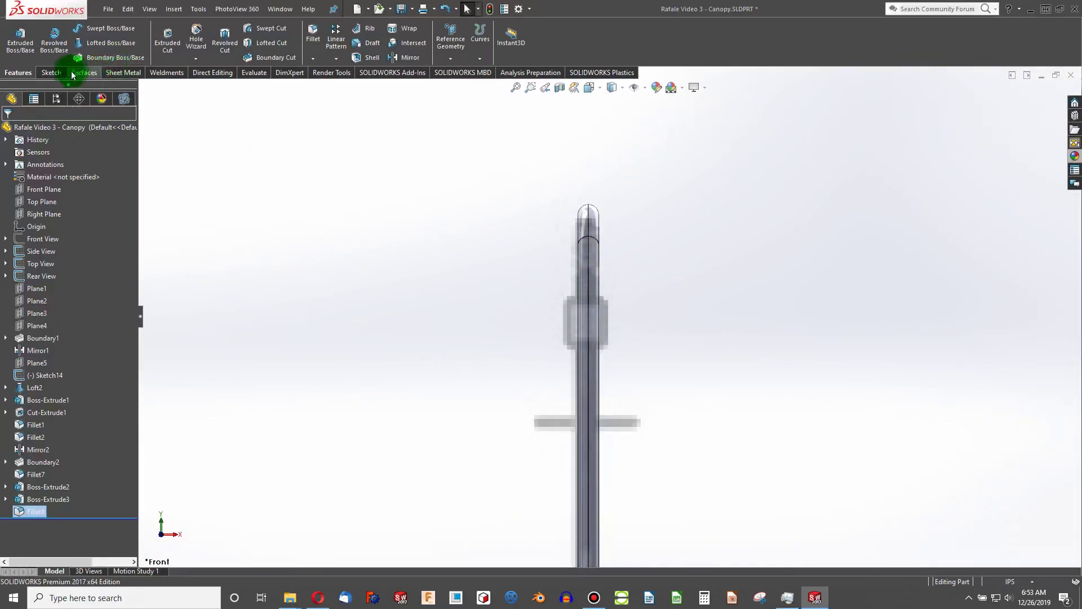
pyautogui.click(51, 72)
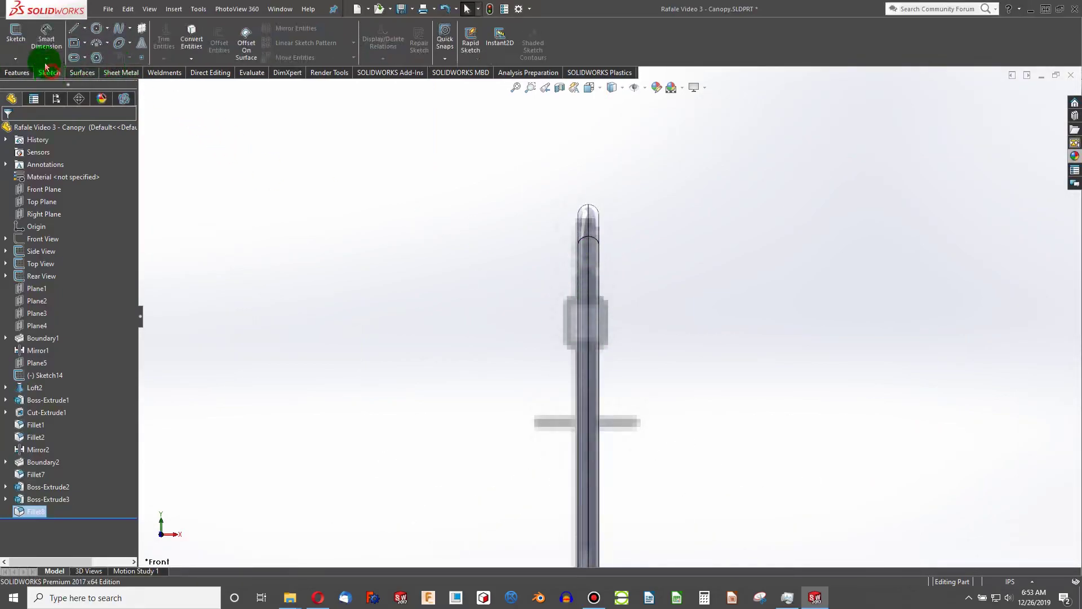
pyautogui.click(77, 46)
pyautogui.scroll(-2, 587, 302)
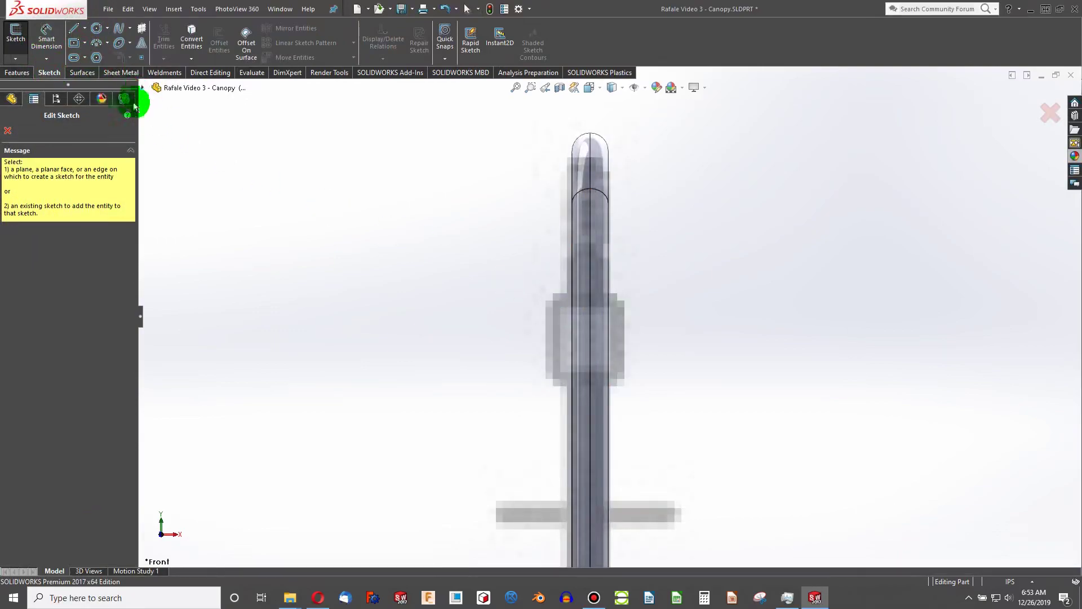
pyautogui.click(142, 88)
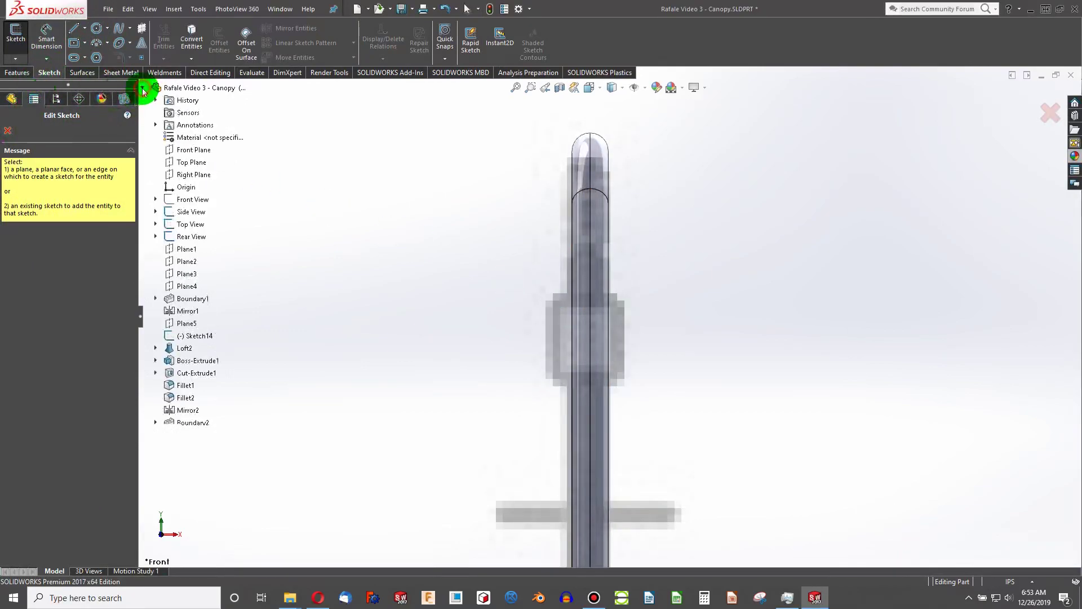
pyautogui.click(186, 150)
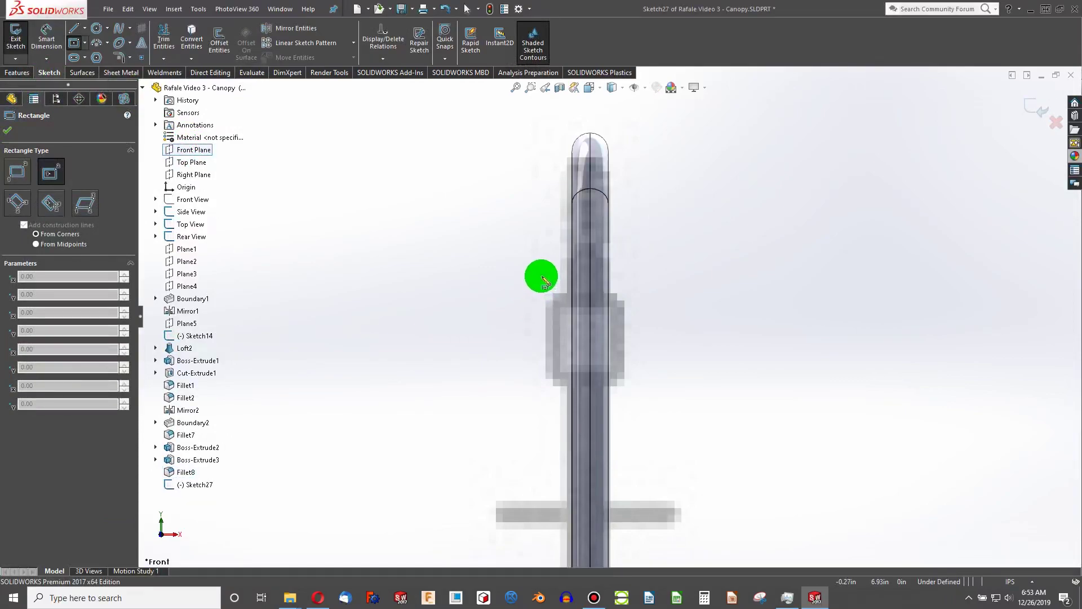
pyautogui.click(541, 267)
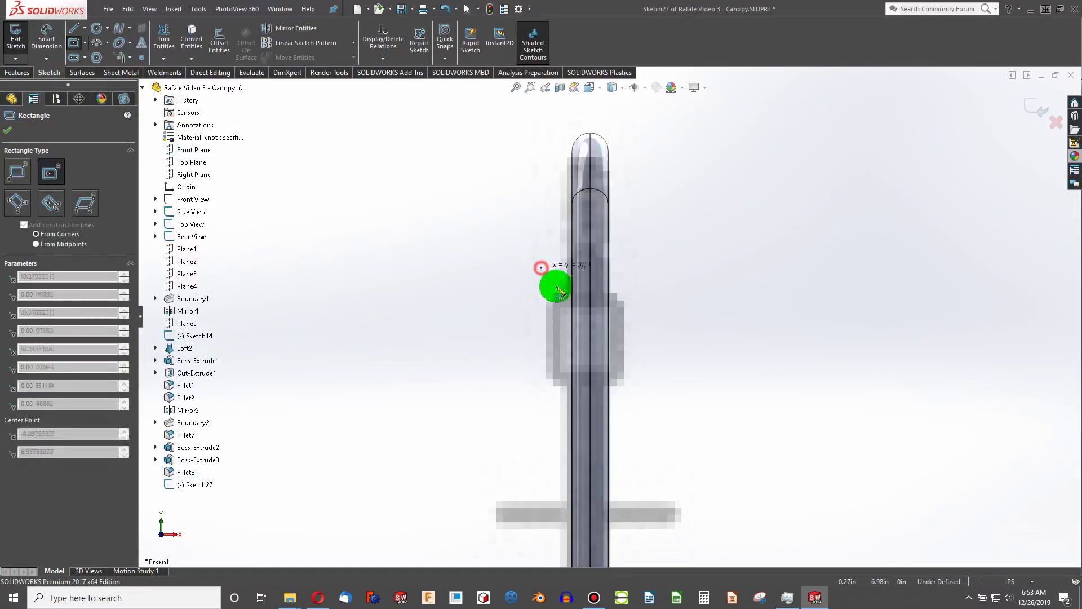
pyautogui.click(579, 311)
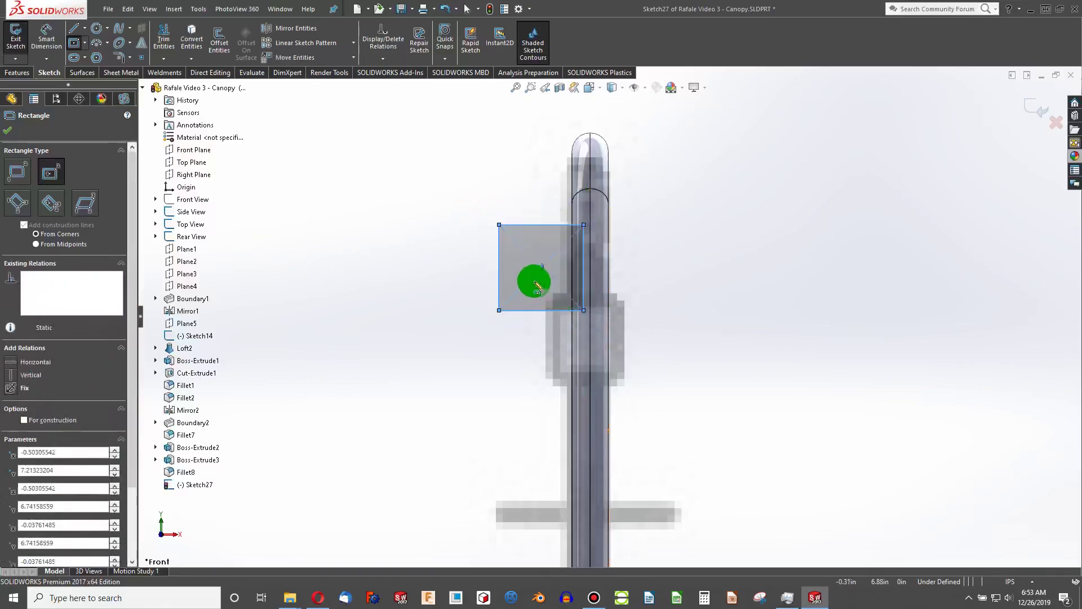
# Move the rectangle's center onto the fin's centerline and adjust its corner so the rectangle is about 0.39 in wide
pyautogui.press('Escape')
pyautogui.moveTo(542, 267); pyautogui.dragTo(588, 308)
pyautogui.click(546, 269)
pyautogui.moveTo(546, 267)
pyautogui.mouseDown()
pyautogui.moveTo(559, 254)
pyautogui.moveTo(555, 264)
pyautogui.mouseUp()
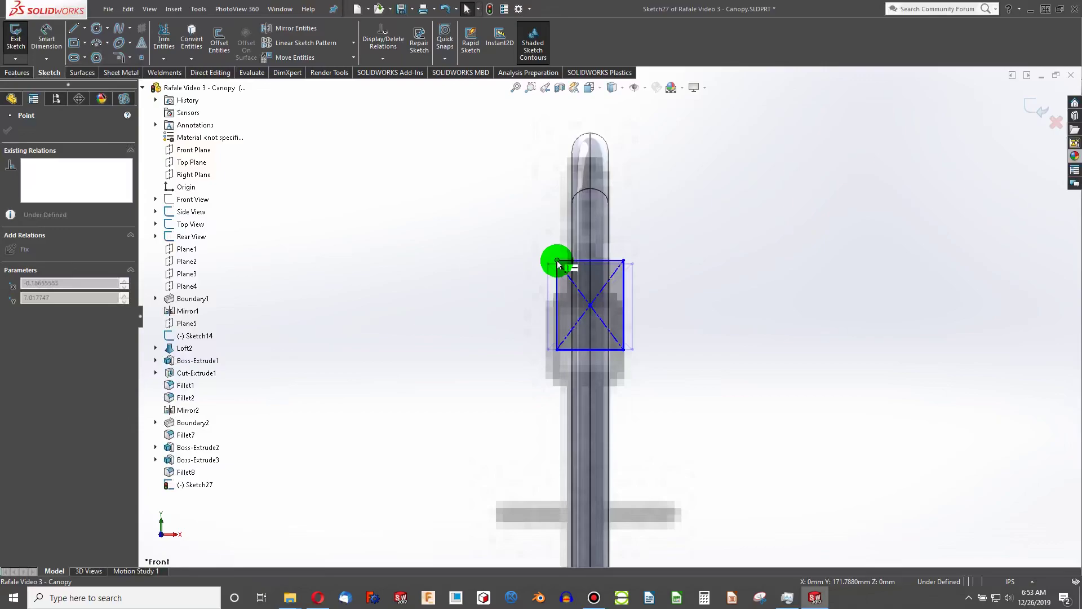
pyautogui.moveTo(555, 264); pyautogui.dragTo(555, 264)
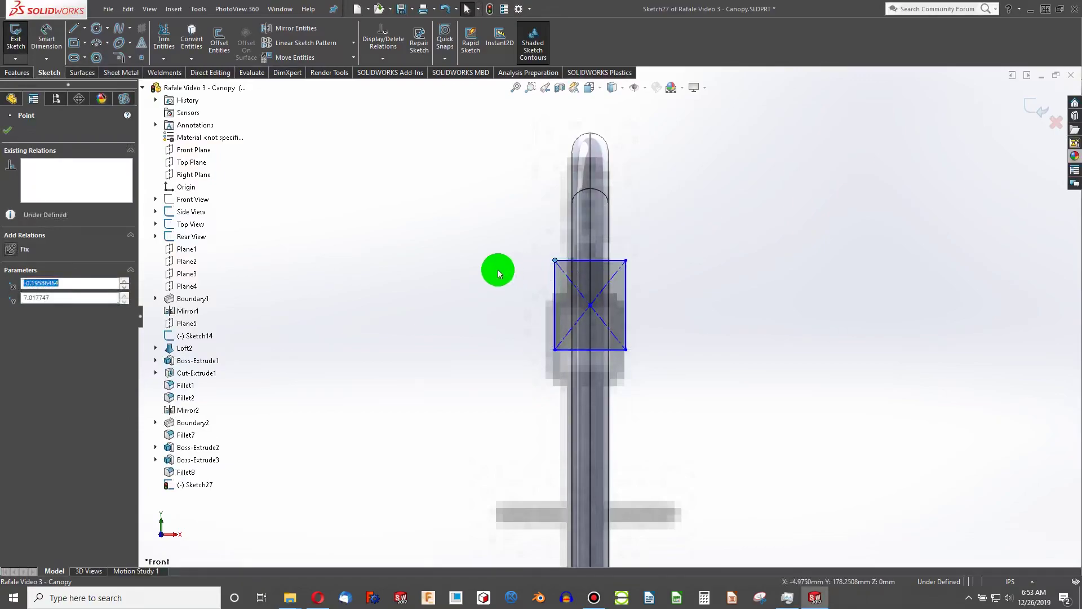
pyautogui.click(498, 269)
# Round all four corners of the sketched rectangle with 0.05 in sketch fillets
pyautogui.click(118, 57)
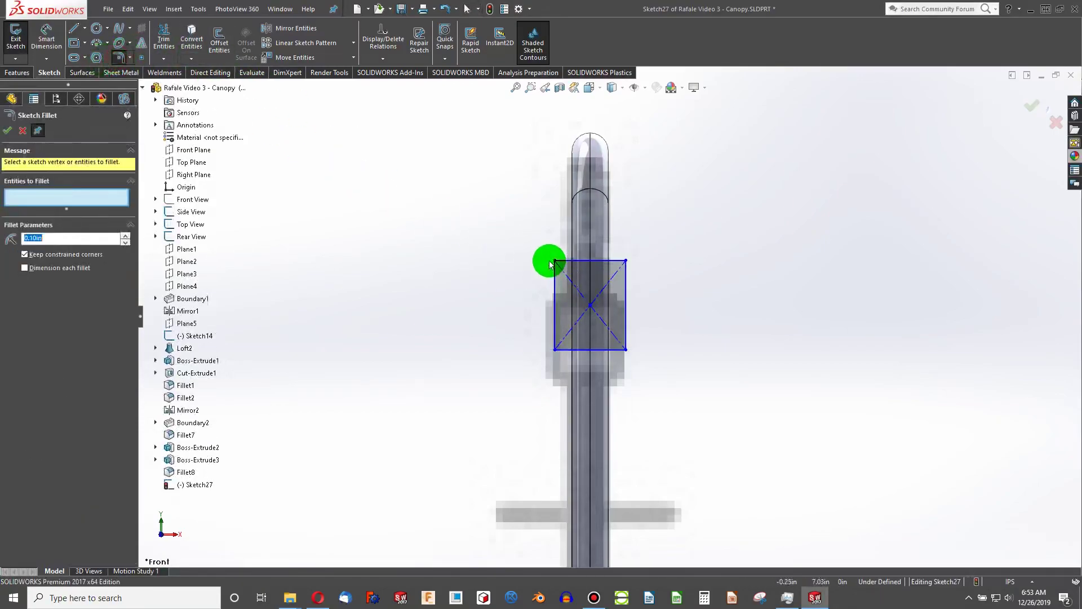
pyautogui.click(569, 260)
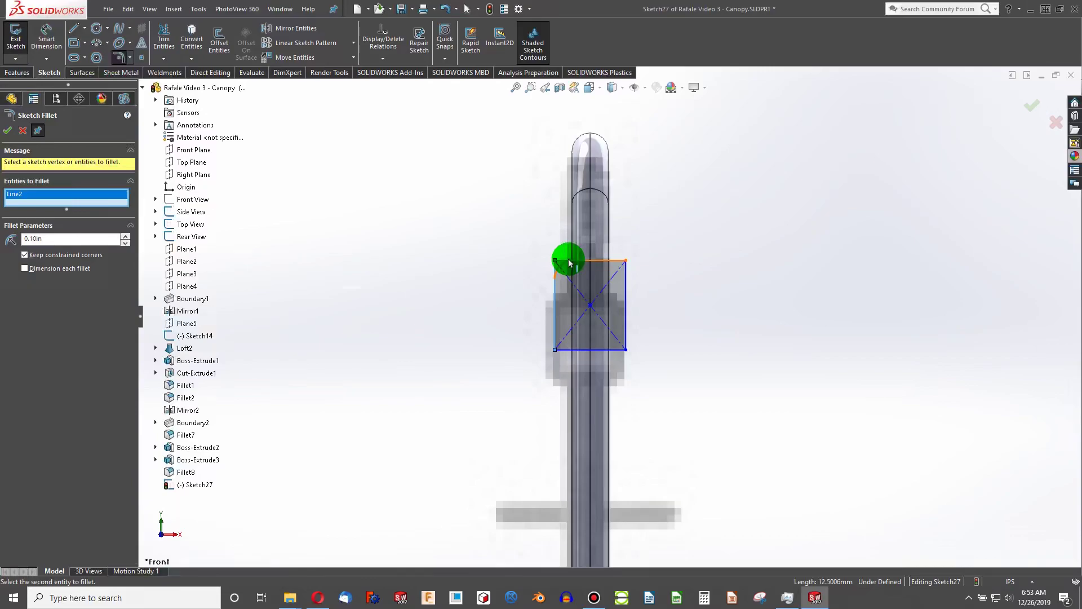
pyautogui.click(615, 262)
pyautogui.click(624, 349)
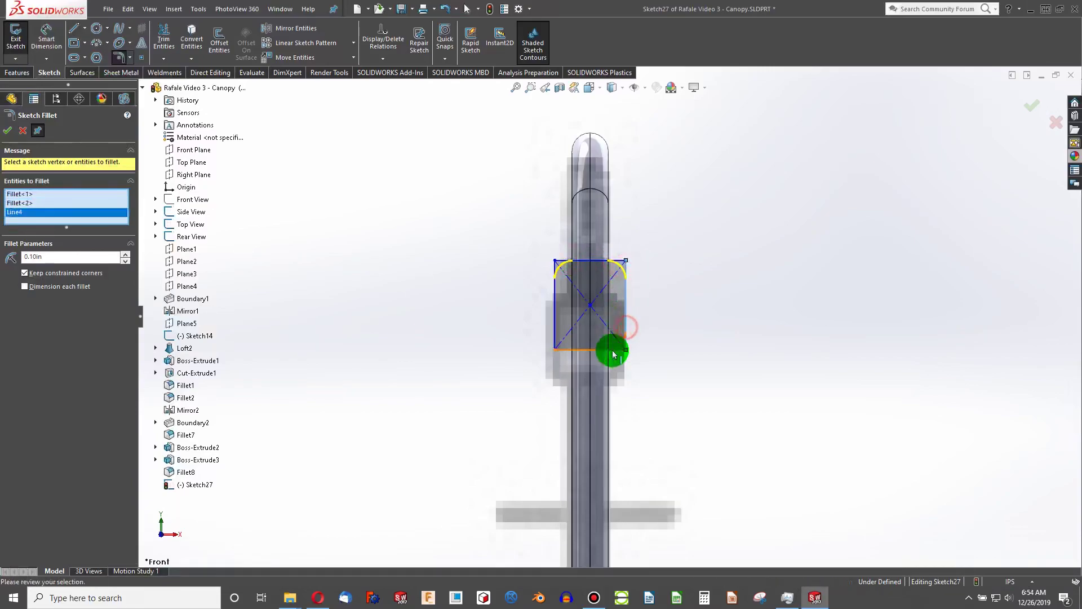
pyautogui.click(566, 355)
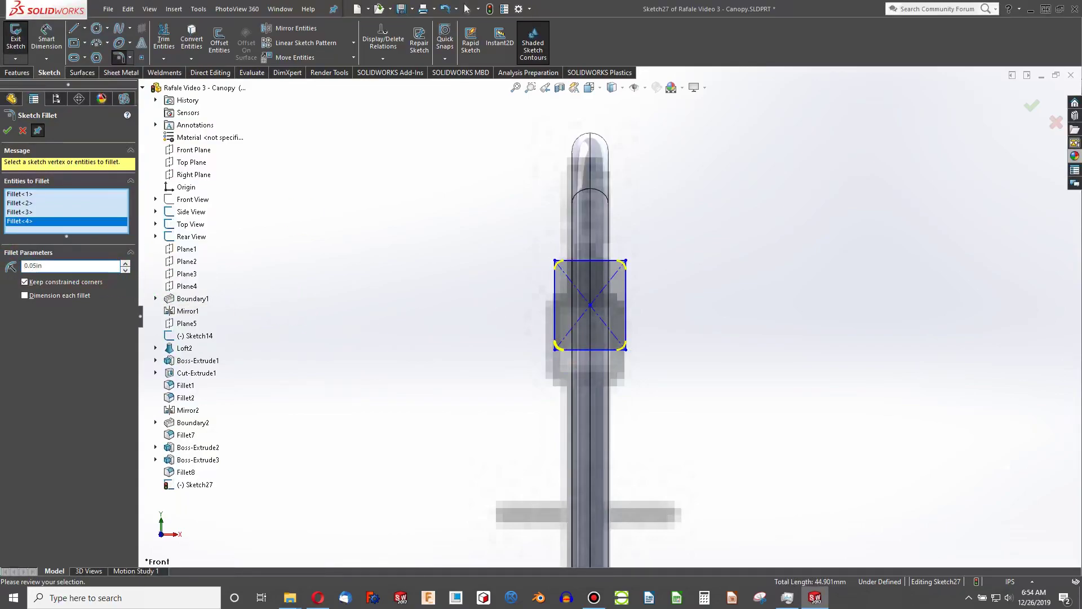
pyautogui.click(7, 130)
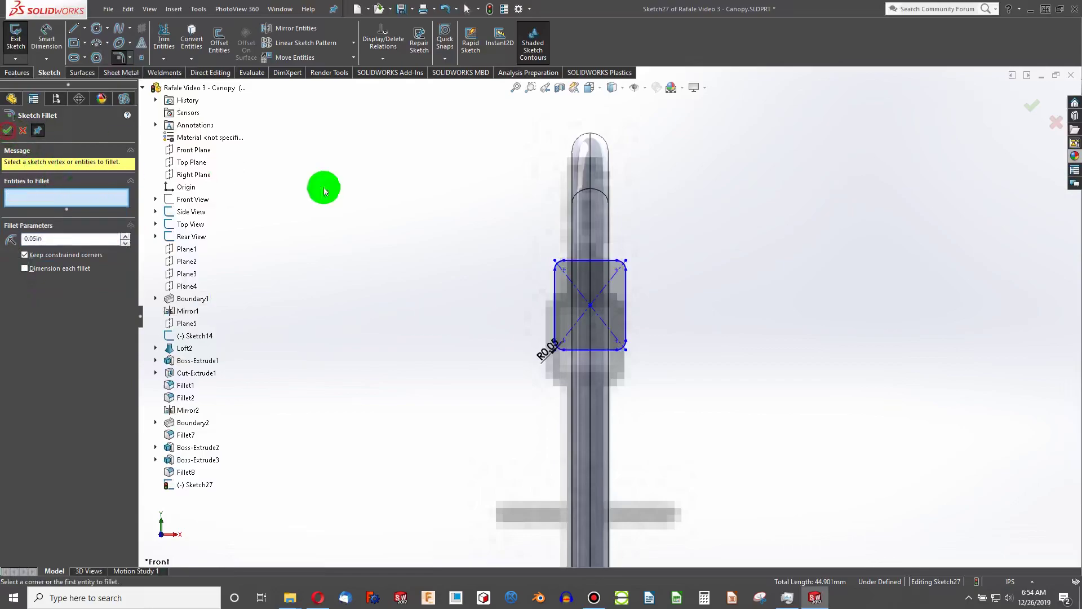
pyautogui.scroll(3, 636, 306)
pyautogui.moveTo(636, 307)
pyautogui.mouseDown(button='middle')
pyautogui.moveTo(577, 304)
pyautogui.moveTo(544, 363)
pyautogui.moveTo(552, 372)
pyautogui.moveTo(461, 369)
pyautogui.mouseUp(button='middle')
pyautogui.scroll(3, 460, 369)
pyautogui.scroll(-3, 440, 361)
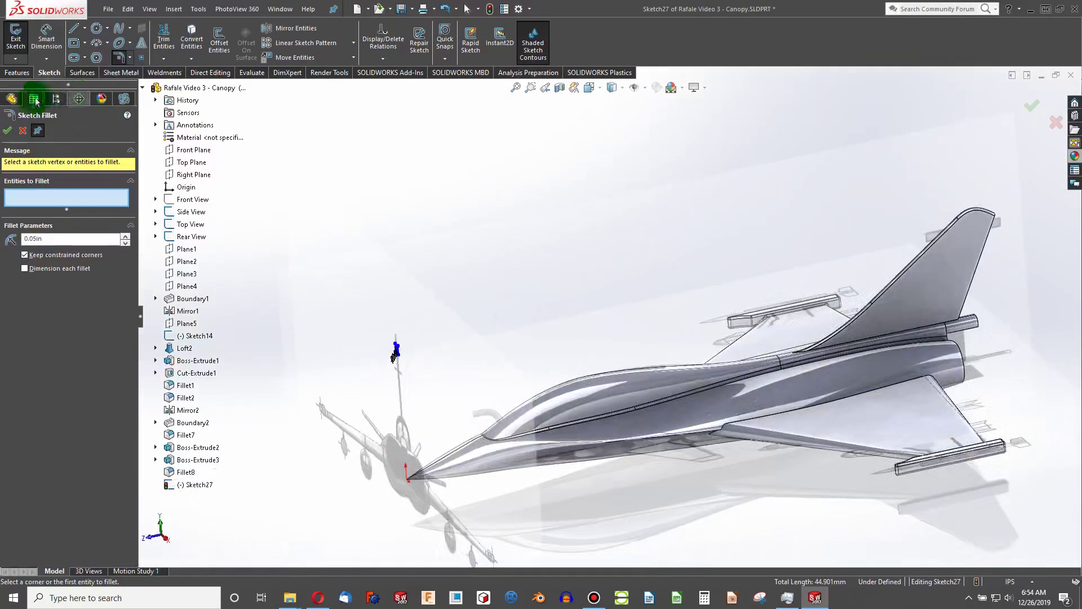
pyautogui.click(8, 131)
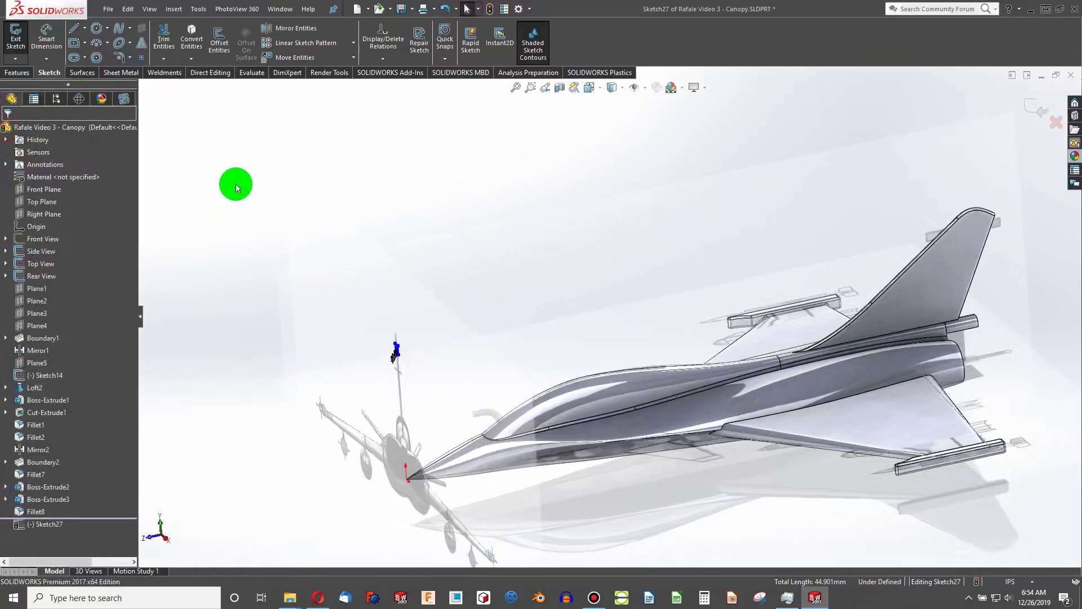
# Extrude the rounded rectangle toward the tail as a blind boss with a depth of 6.00 in
pyautogui.click(14, 74)
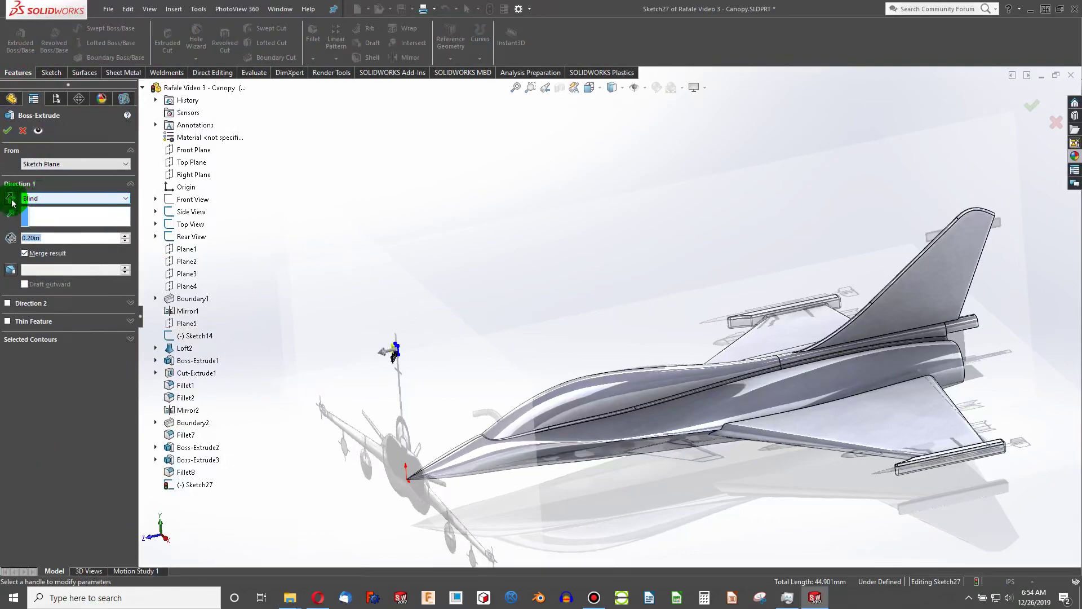
pyautogui.click(11, 200)
pyautogui.click(78, 234)
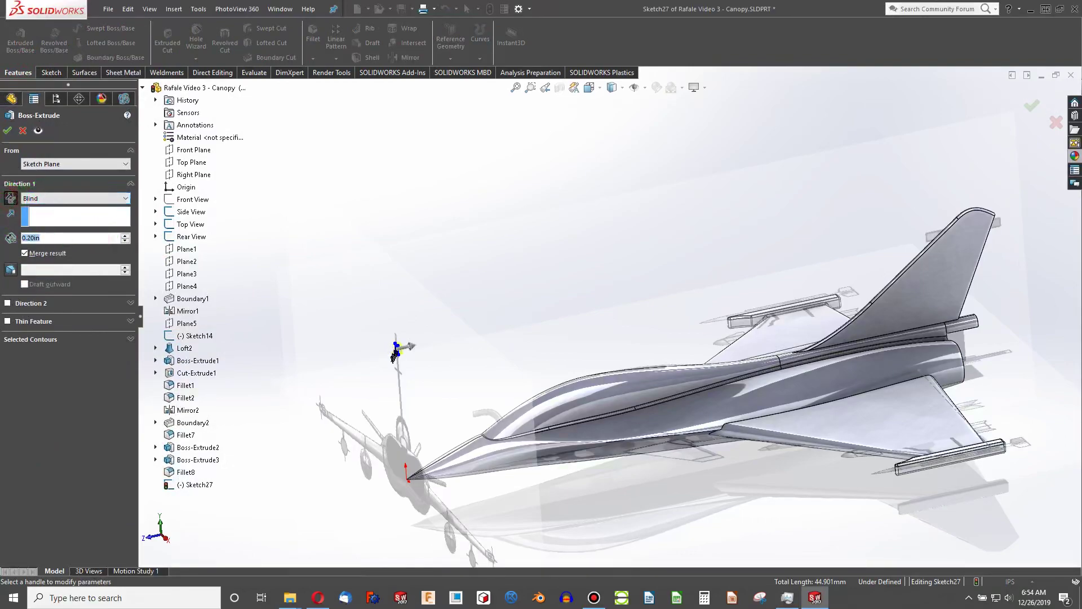
pyautogui.write('40')
pyautogui.press('Return')
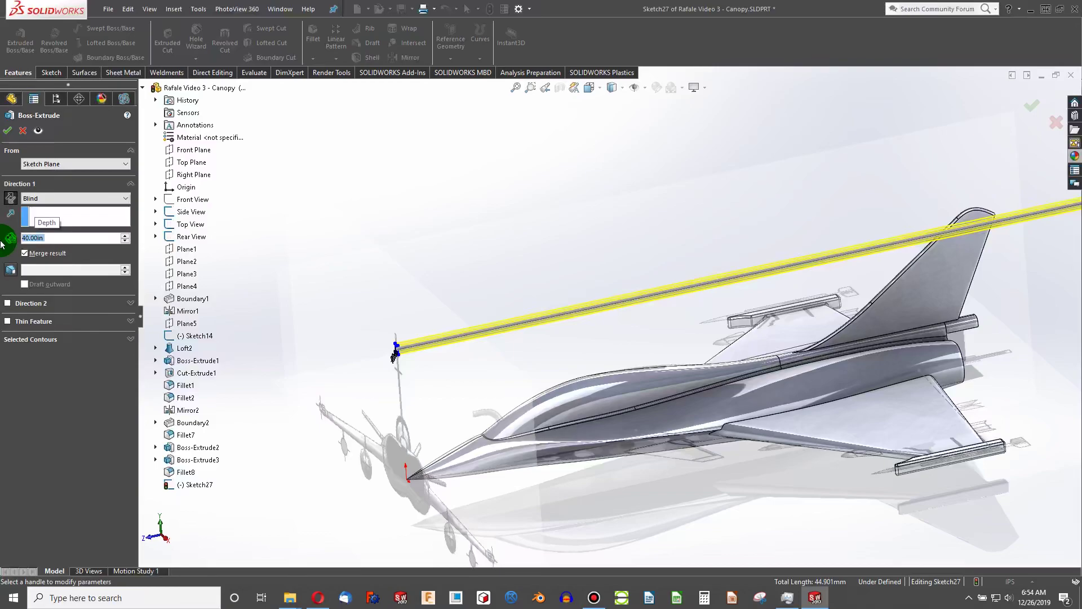
pyautogui.write('6')
pyautogui.press('Return')
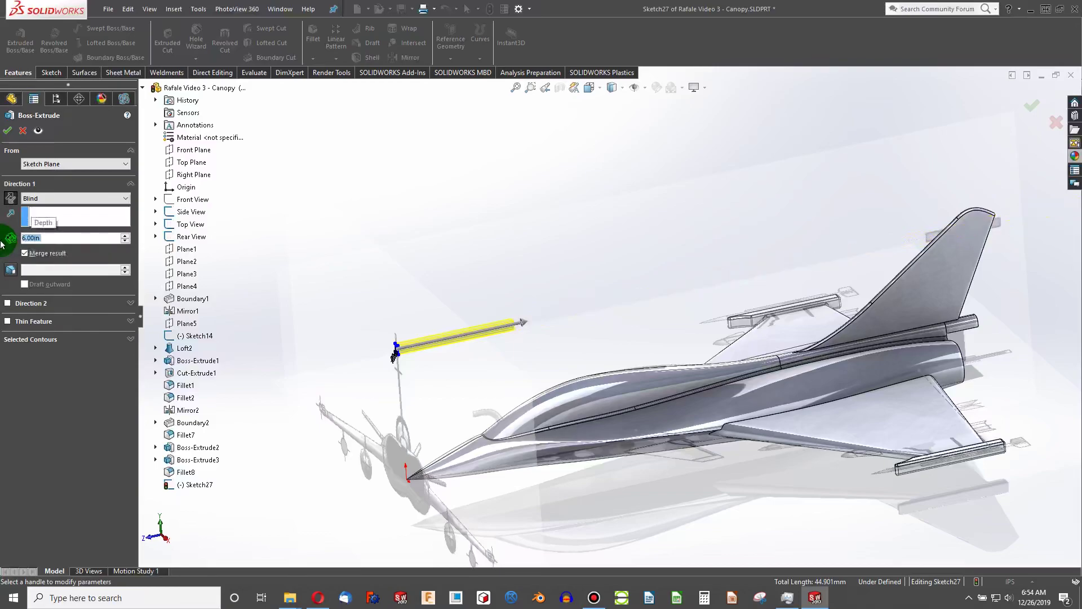
# Start the extrusion from a 20.00 in offset, flipped toward the tail, and finish the boss
pyautogui.click(45, 164)
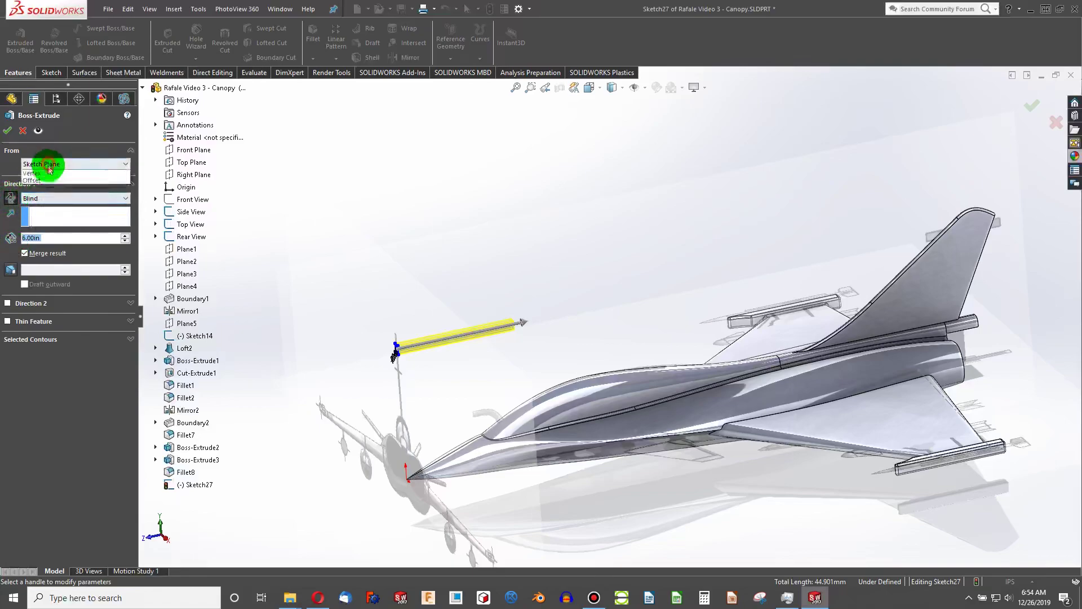
pyautogui.click(49, 196)
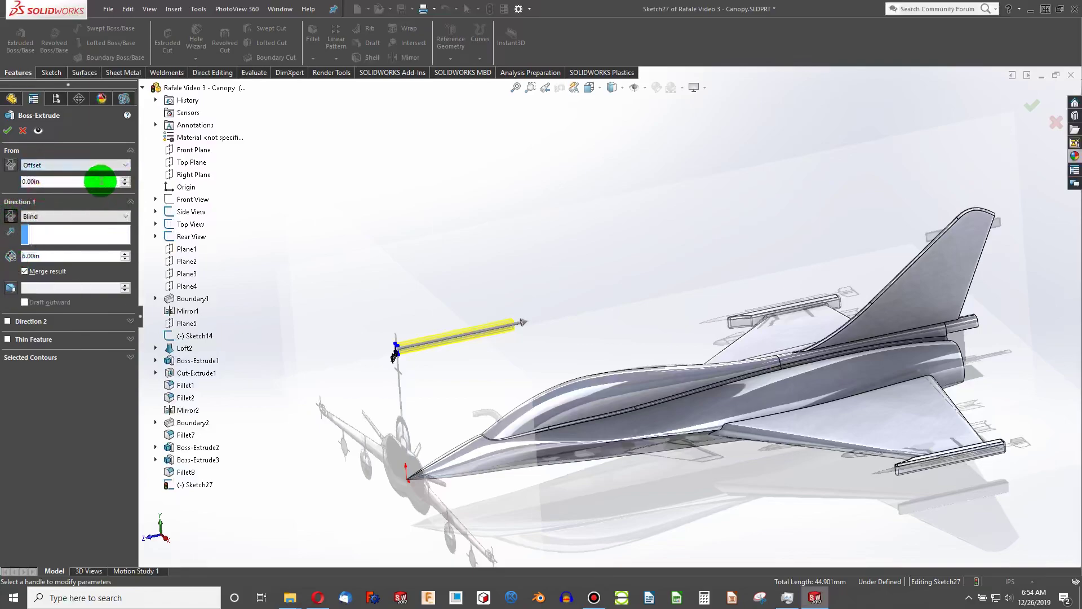
pyautogui.write('10')
pyautogui.press('Return')
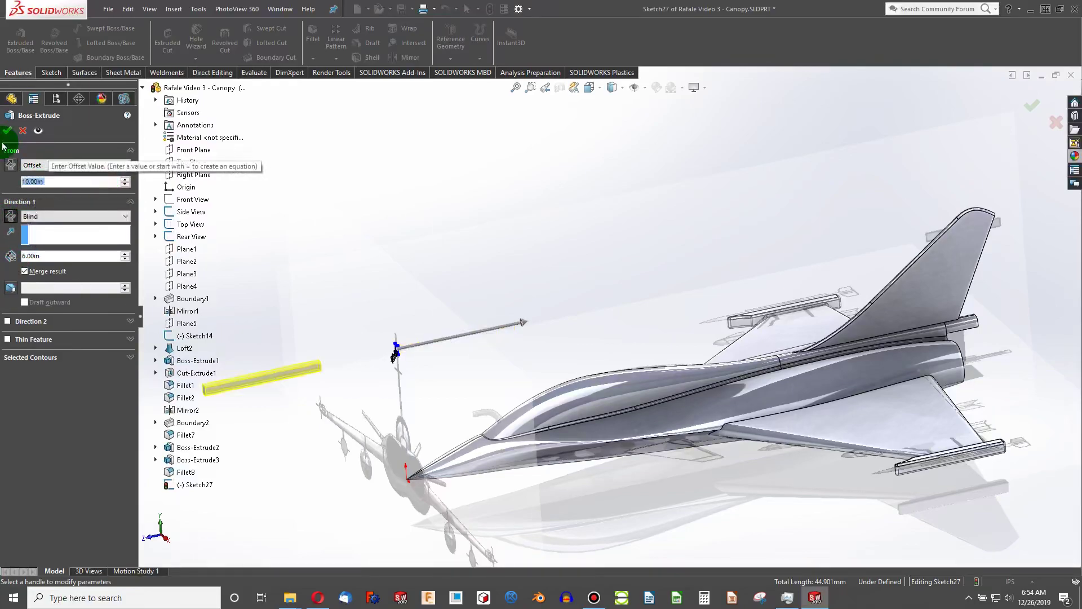
pyautogui.write('20')
pyautogui.press('Return')
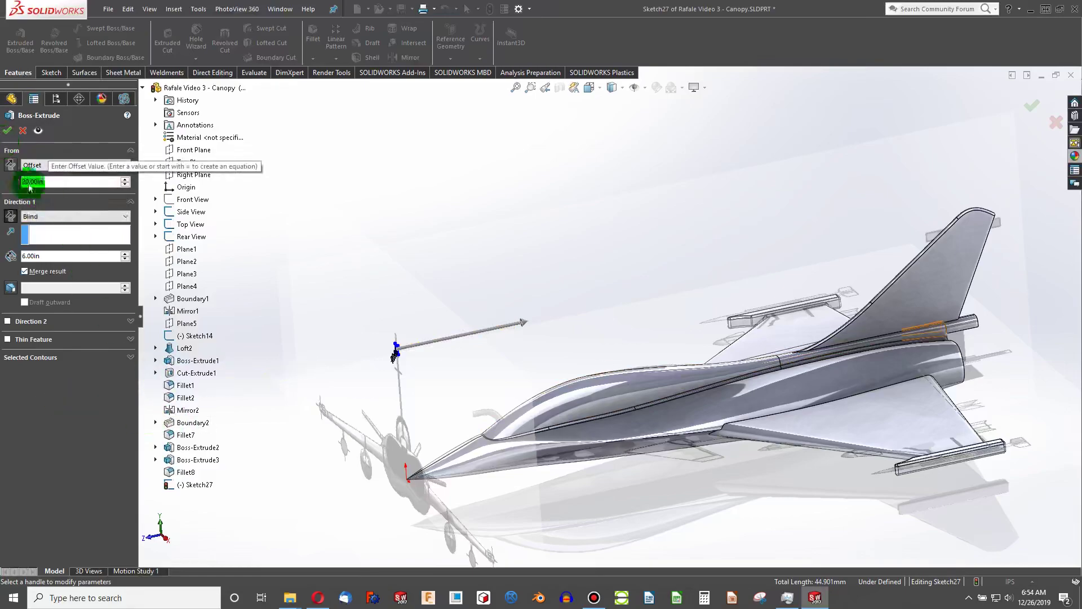
pyautogui.click(10, 164)
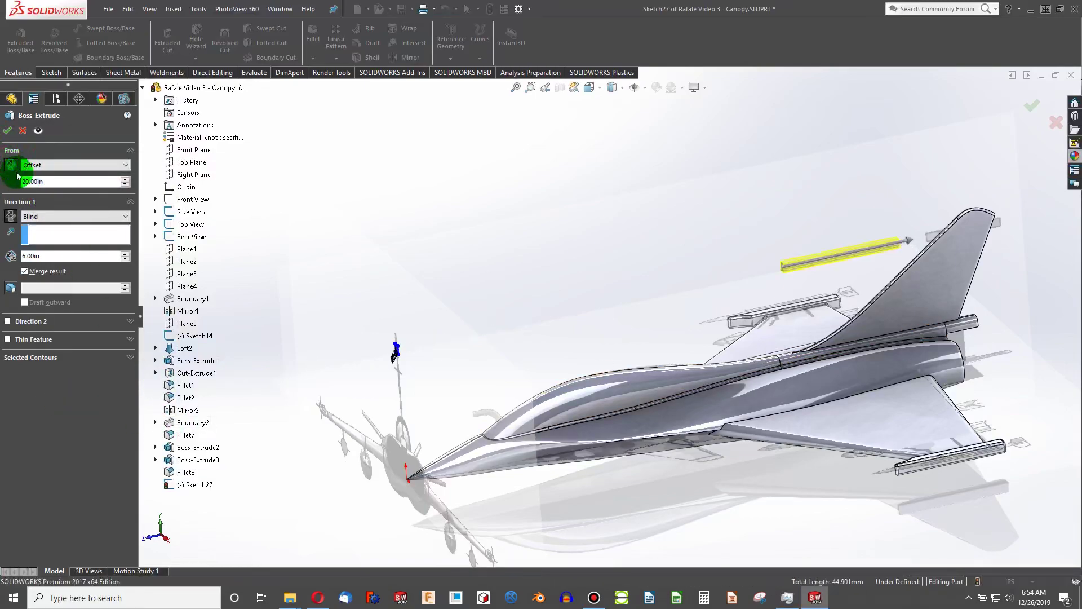
pyautogui.press('Return')
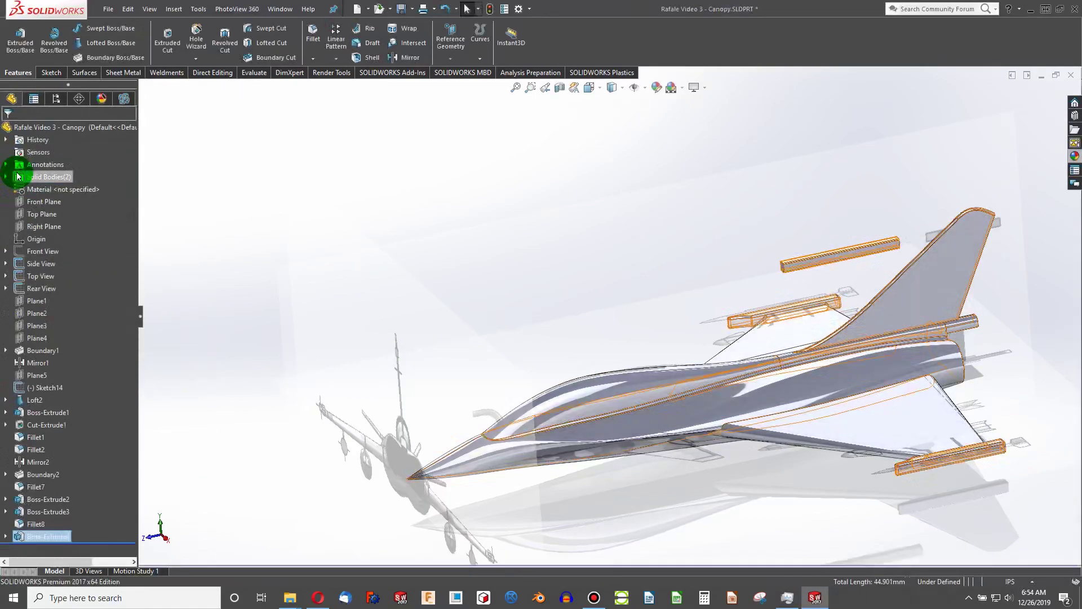
# Edit the pod extrusion and change its start offset to 27.50 in, bringing it onto the fin
pyautogui.rightClick(42, 535)
pyautogui.click(50, 351)
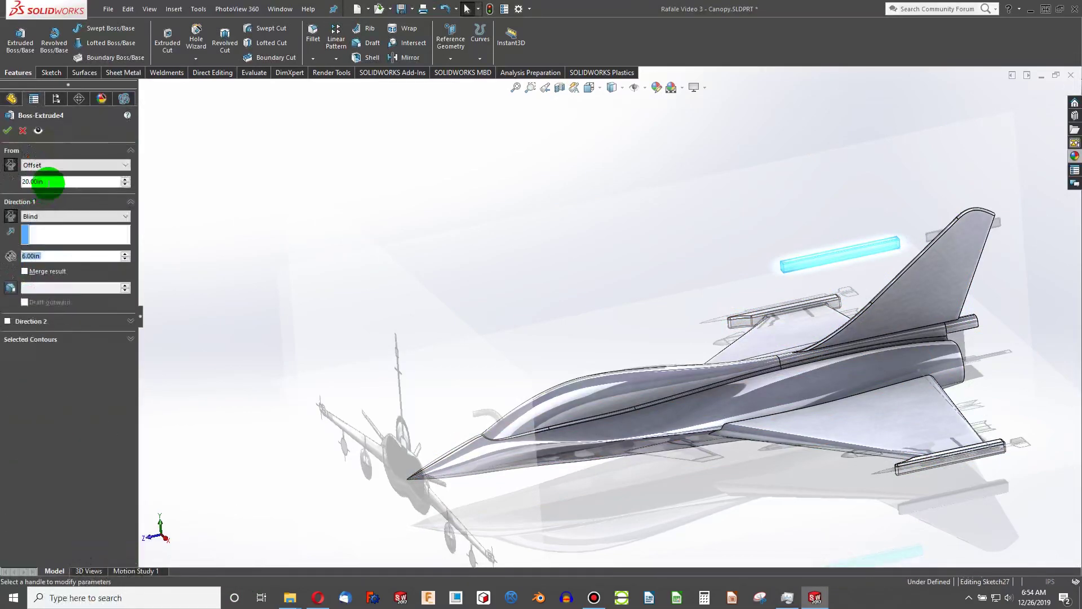
pyautogui.click(63, 181)
pyautogui.write('3')
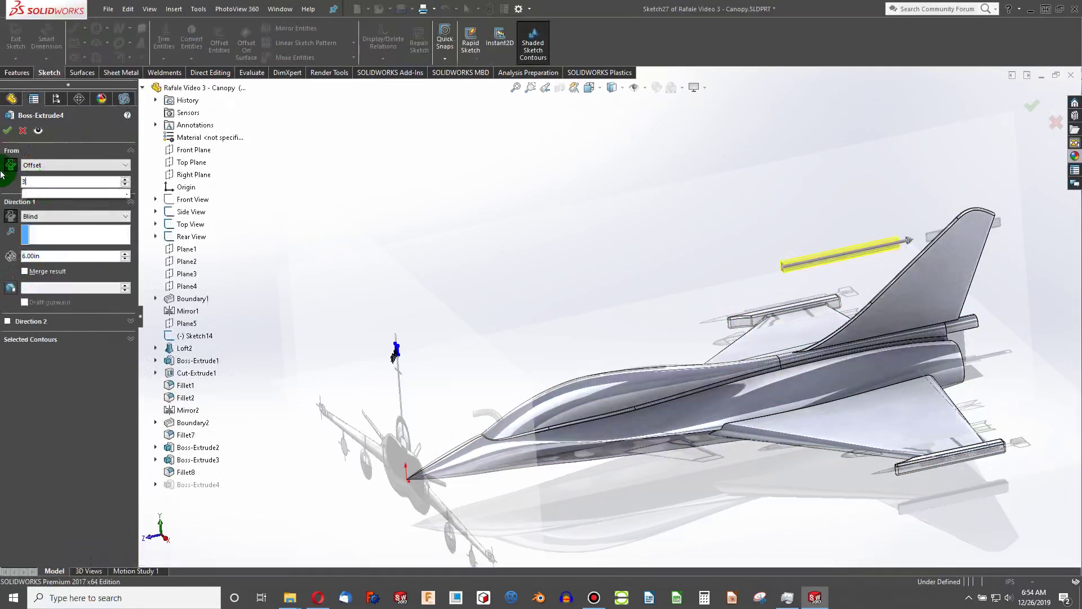
pyautogui.write('0')
pyautogui.press('Return')
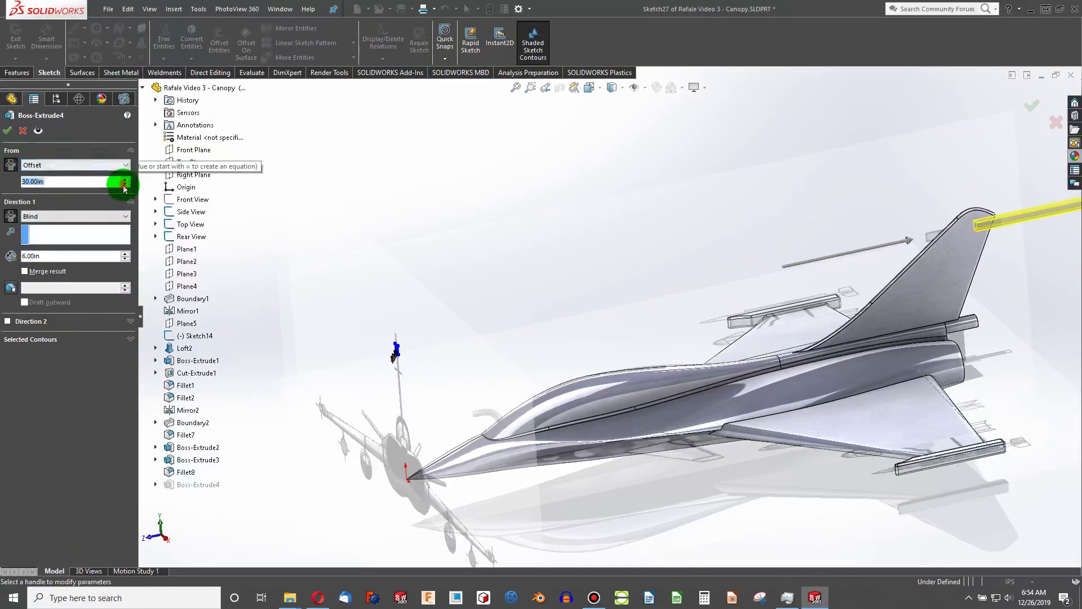
pyautogui.click(124, 185)
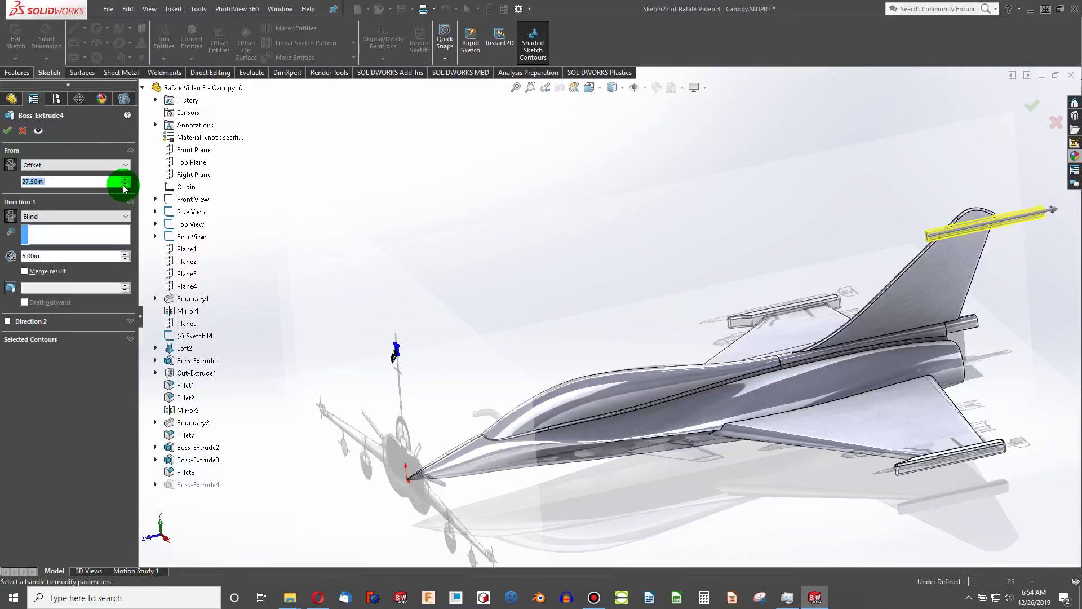
# Fine-tune the pod's start offset to 27.45 in so its front end matches the side reference picture
pyautogui.hotkey('ctrl', '4')
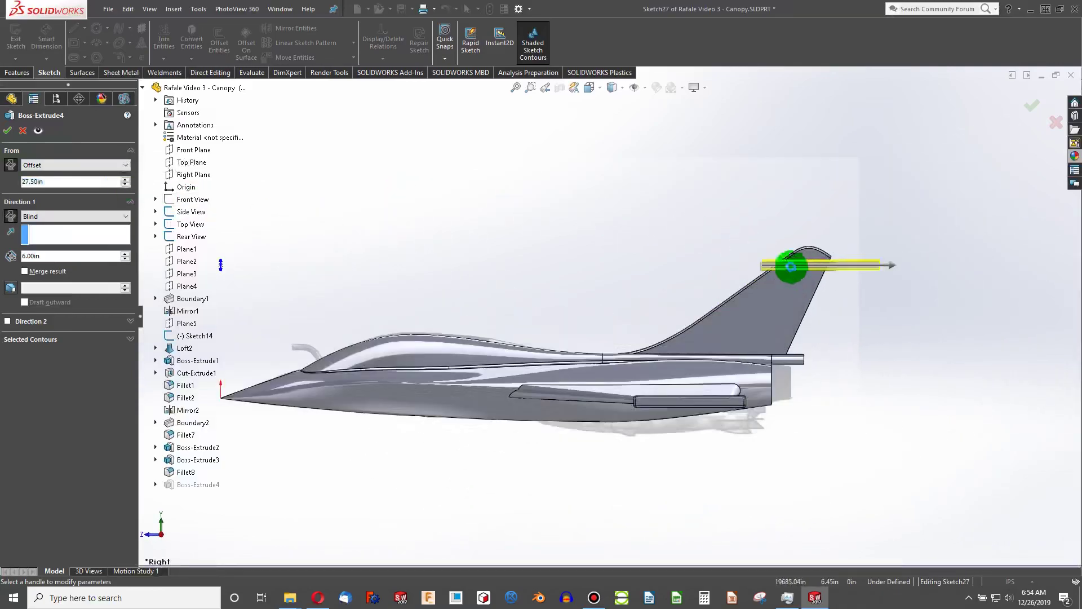
pyautogui.scroll(-5, 791, 266)
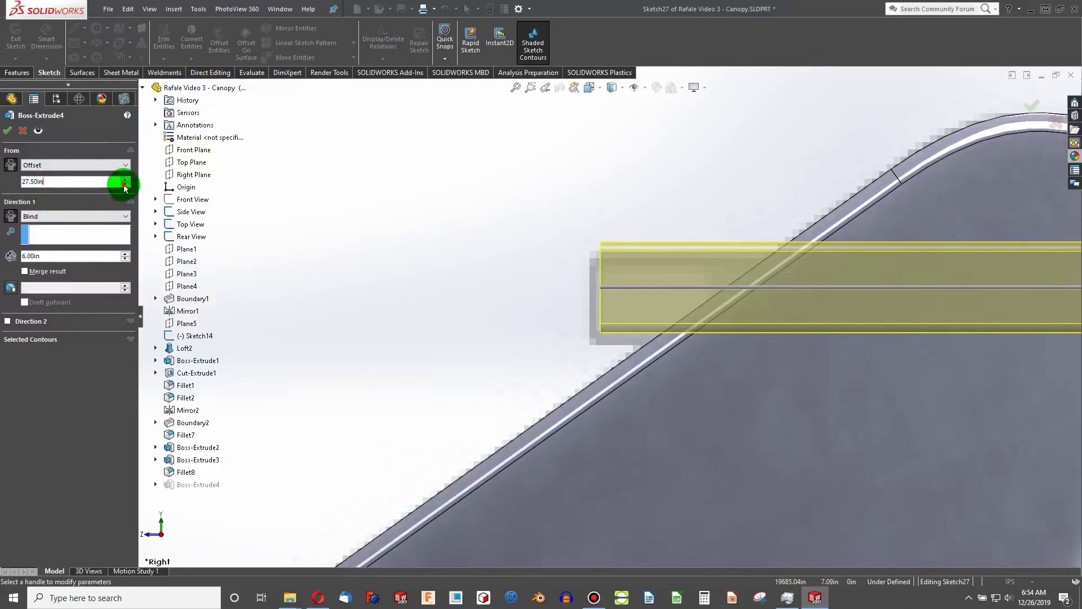
pyautogui.click(124, 185)
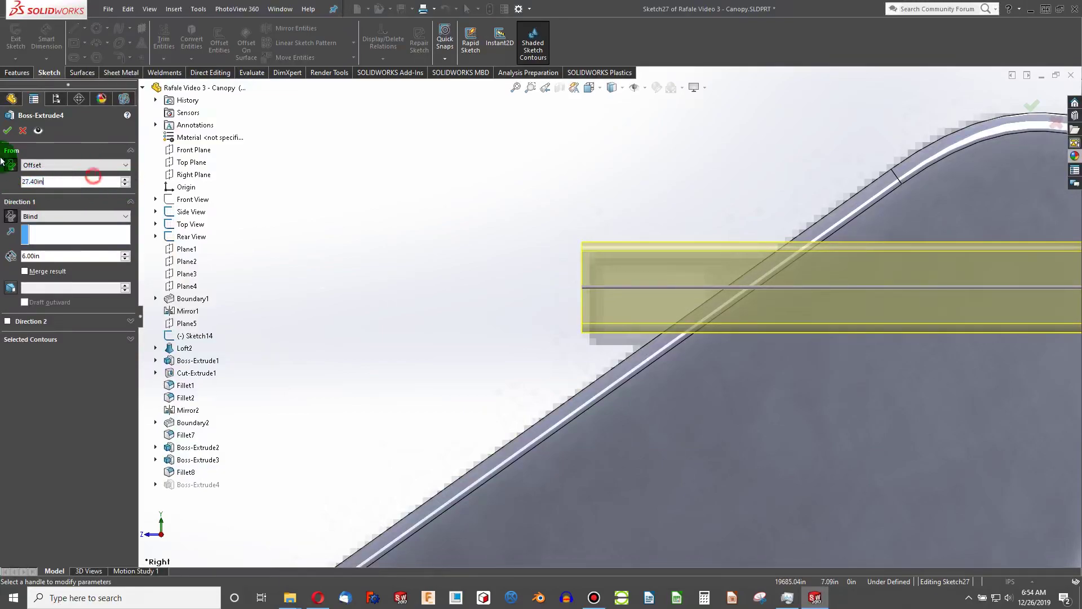
pyautogui.press('BackSpace')
pyautogui.press('BackSpace')
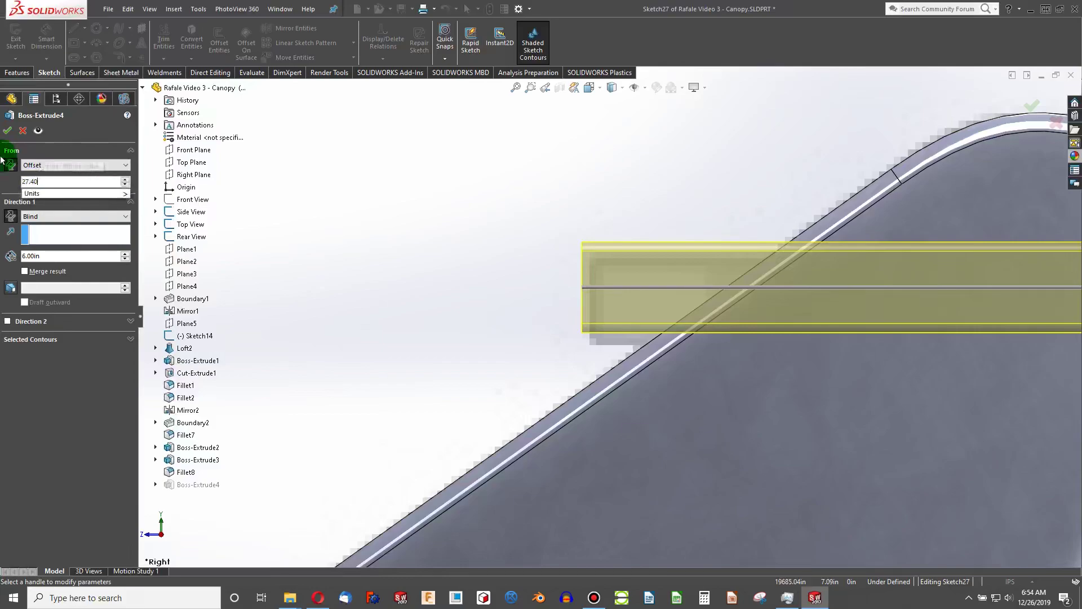
pyautogui.write('5')
pyautogui.press('Return')
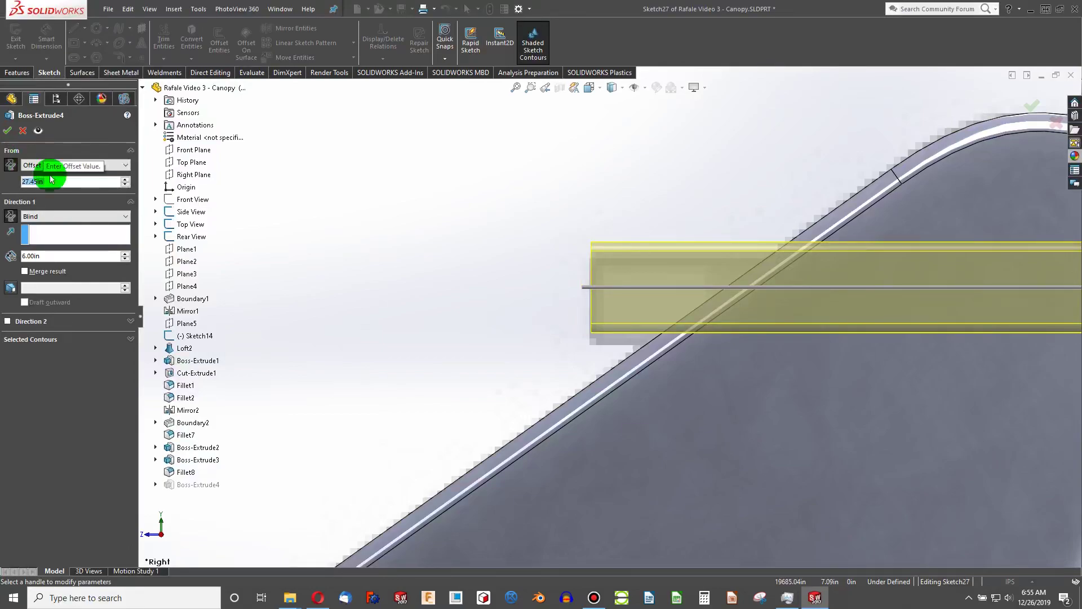
# Shorten the pod's extrusion depth to 3.80 in to match the side reference picture and accept the edit
pyautogui.scroll(-2, 315, 303)
pyautogui.scroll(7, 518, 340)
pyautogui.scroll(-1, 894, 348)
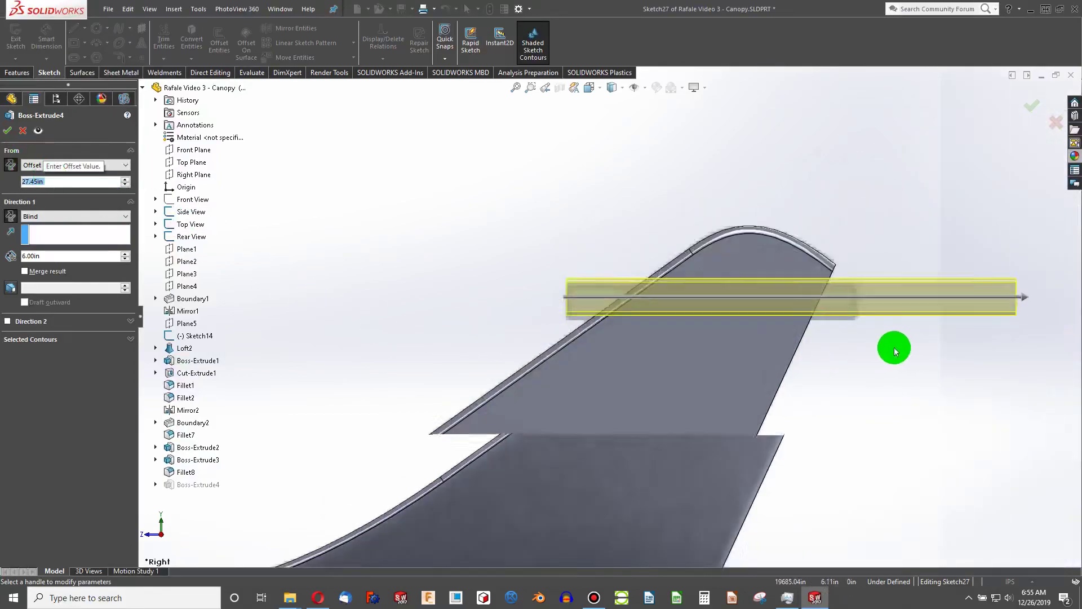
pyautogui.scroll(-1, 895, 351)
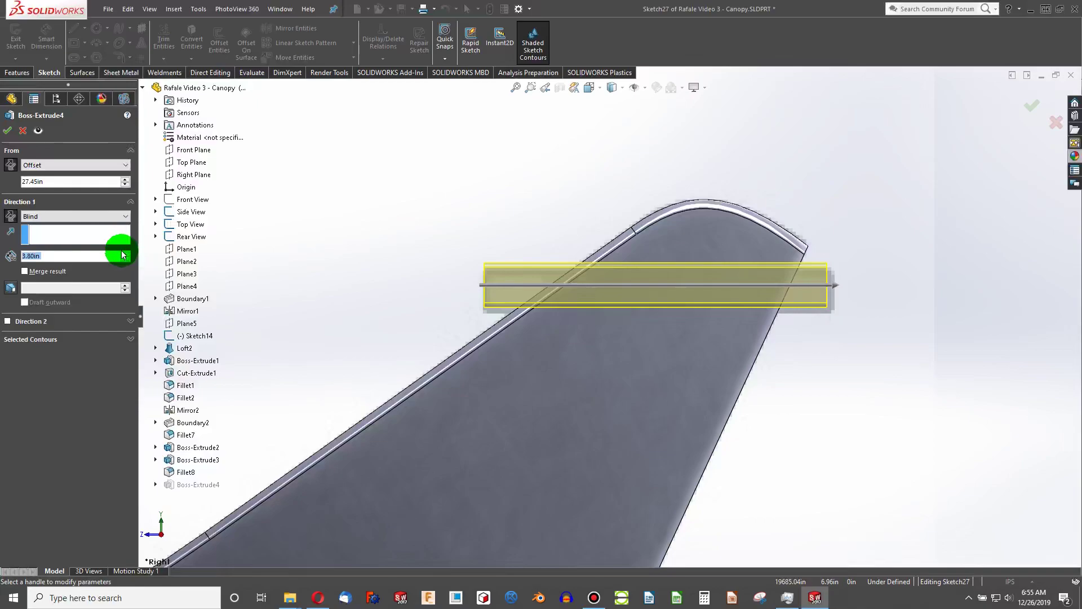
pyautogui.click(7, 131)
# Fillet the edges of the pod's front and rear end faces with a 0.05 in radius
pyautogui.moveTo(425, 292); pyautogui.dragTo(452, 305, button='middle')
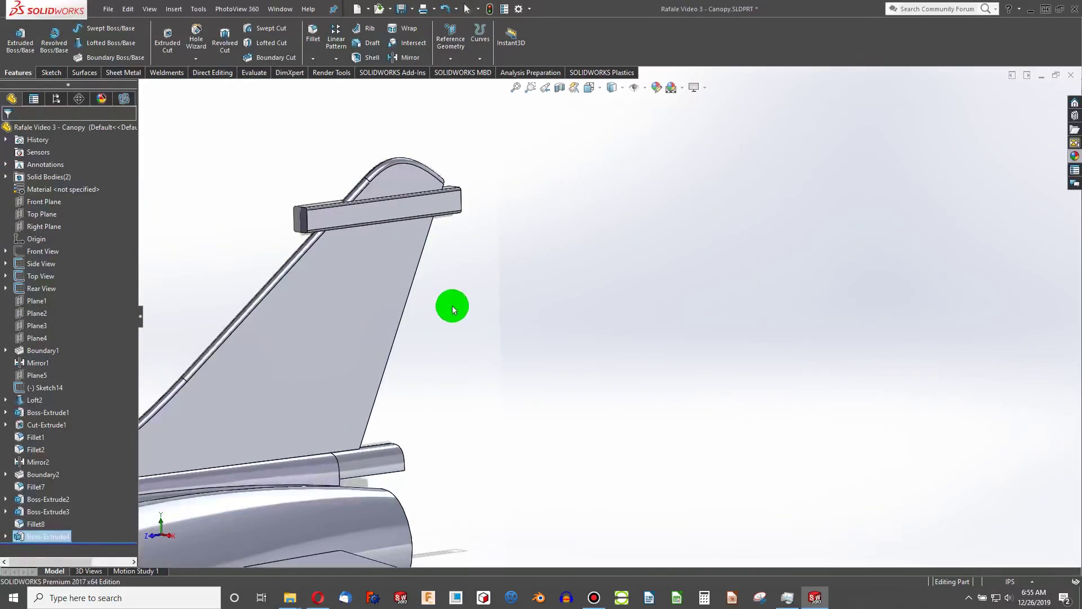
pyautogui.scroll(-5, 311, 218)
pyautogui.click(338, 230)
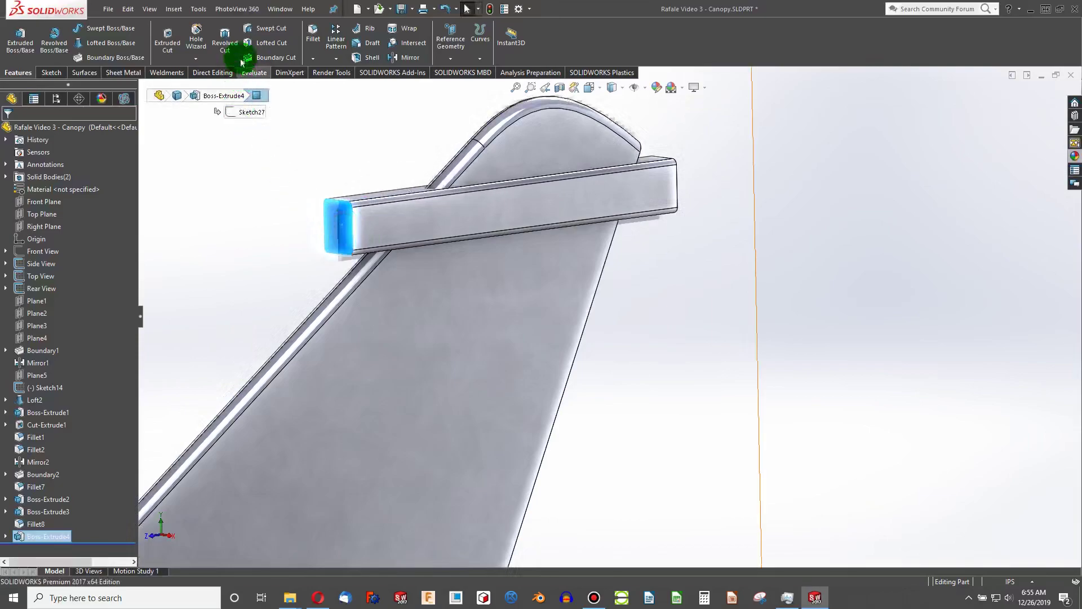
pyautogui.click(313, 37)
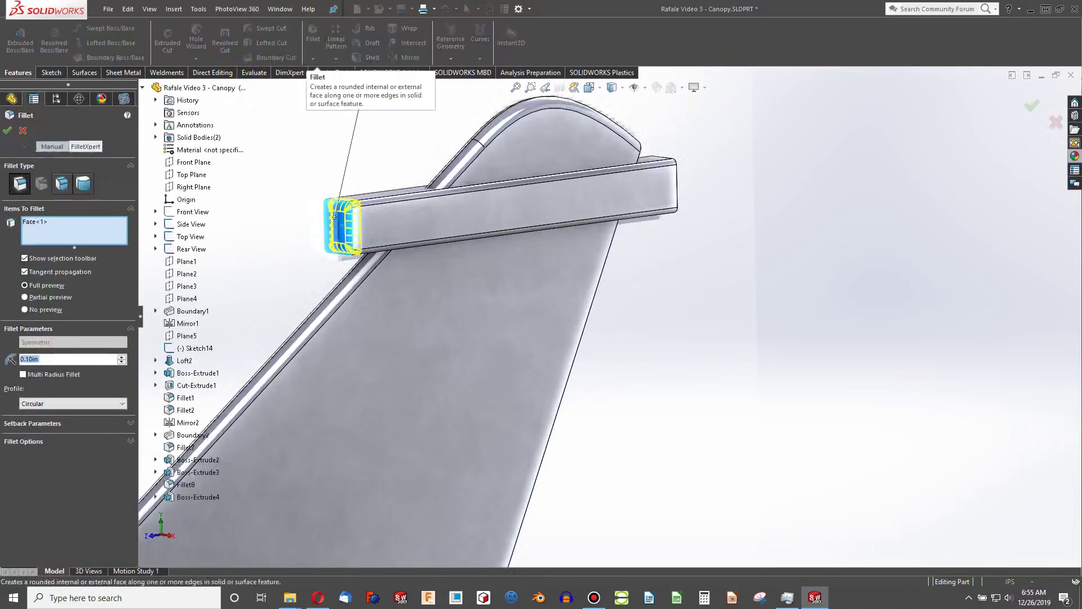
pyautogui.write('.05')
pyautogui.press('Return')
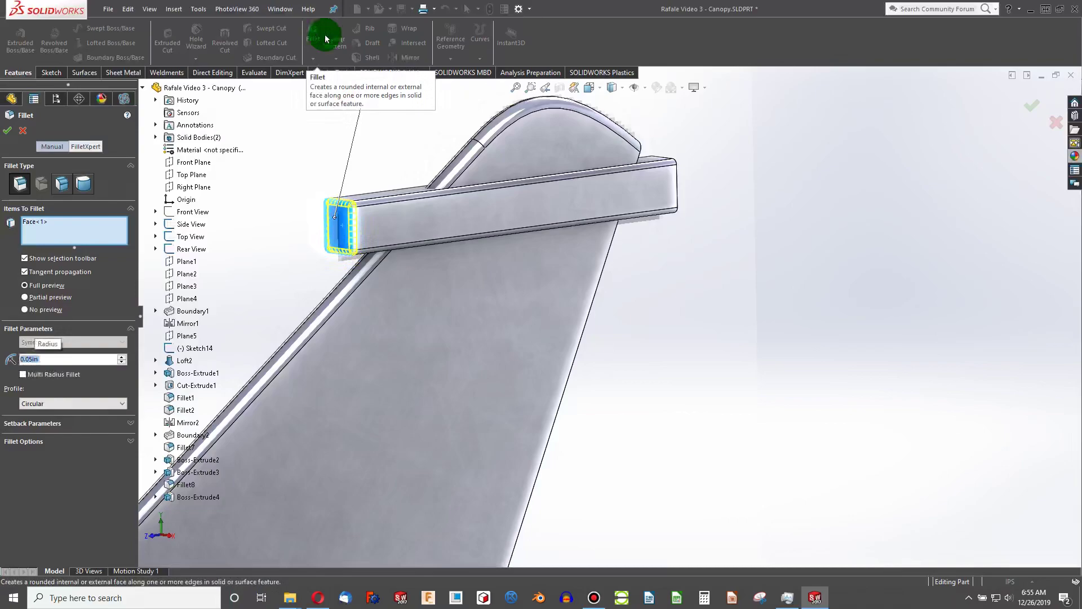
pyautogui.moveTo(519, 180); pyautogui.dragTo(403, 210, button='middle')
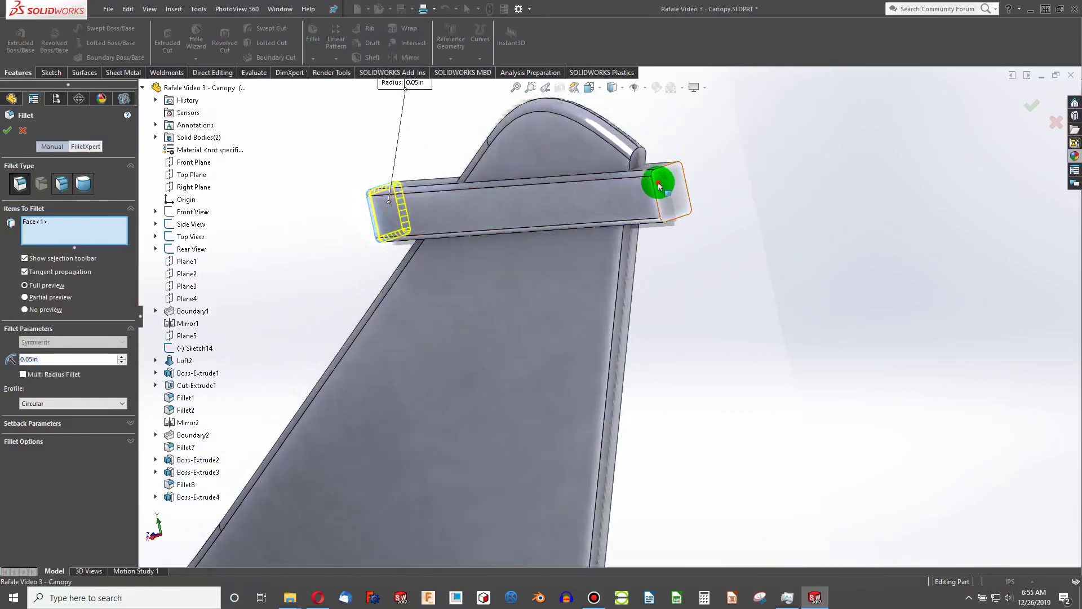
pyautogui.click(654, 183)
pyautogui.click(9, 128)
# Apply the clear glass appearance to the whole part so the reference pictures can be seen through it
pyautogui.moveTo(421, 293); pyautogui.dragTo(176, 222, button='middle')
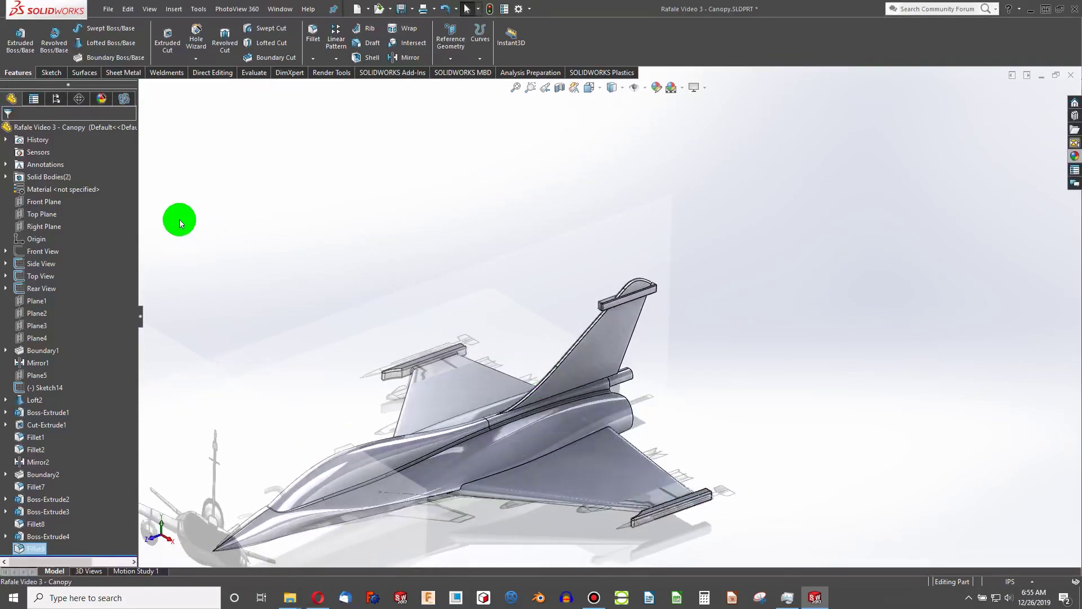
pyautogui.rightClick(72, 126)
pyautogui.click(111, 116)
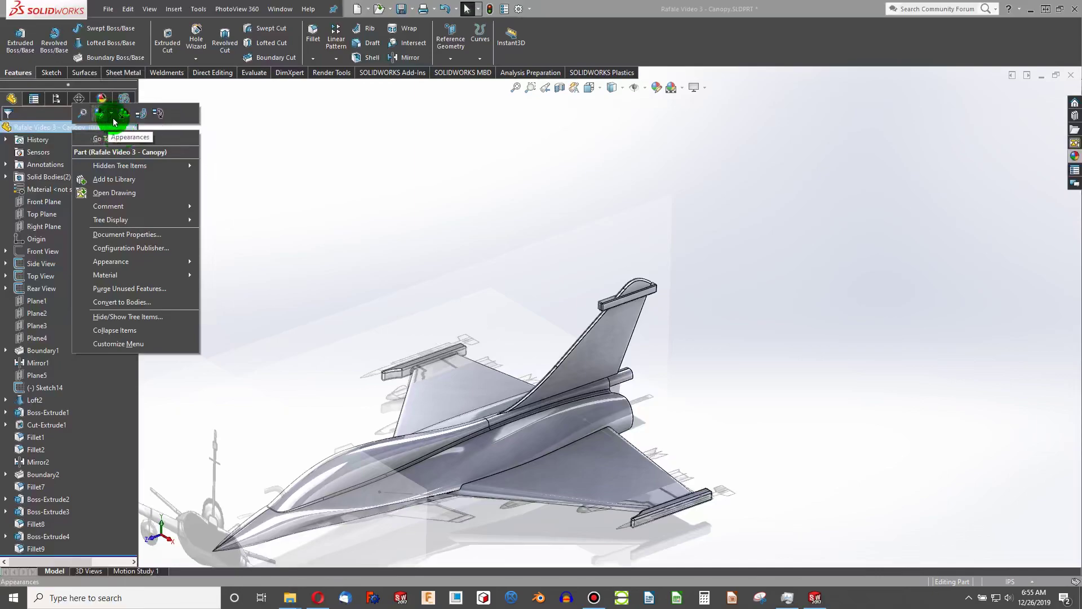
pyautogui.click(114, 121)
pyautogui.click(117, 140)
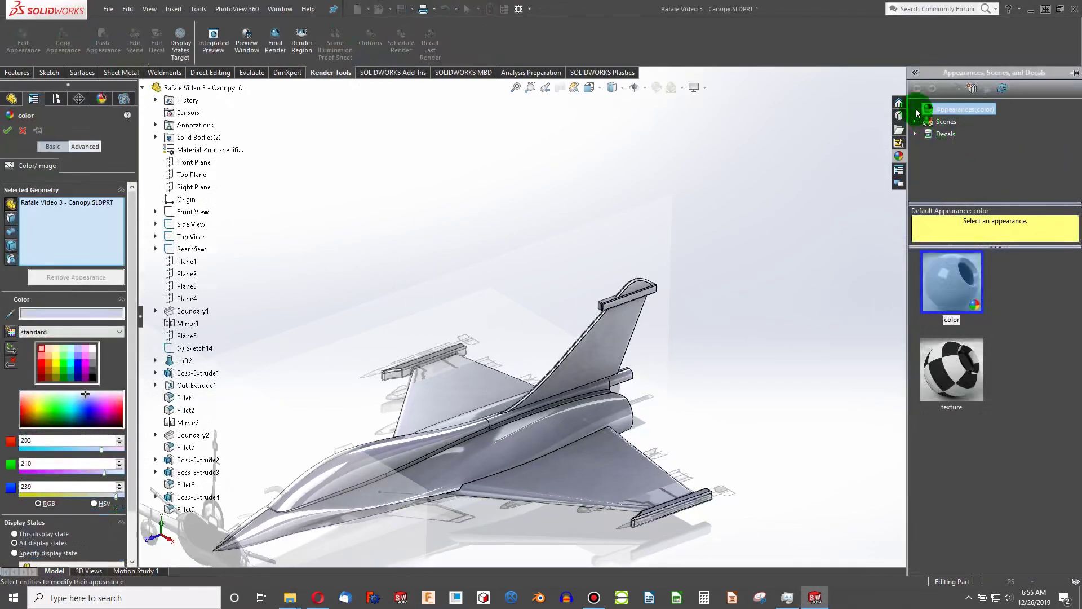
pyautogui.click(914, 109)
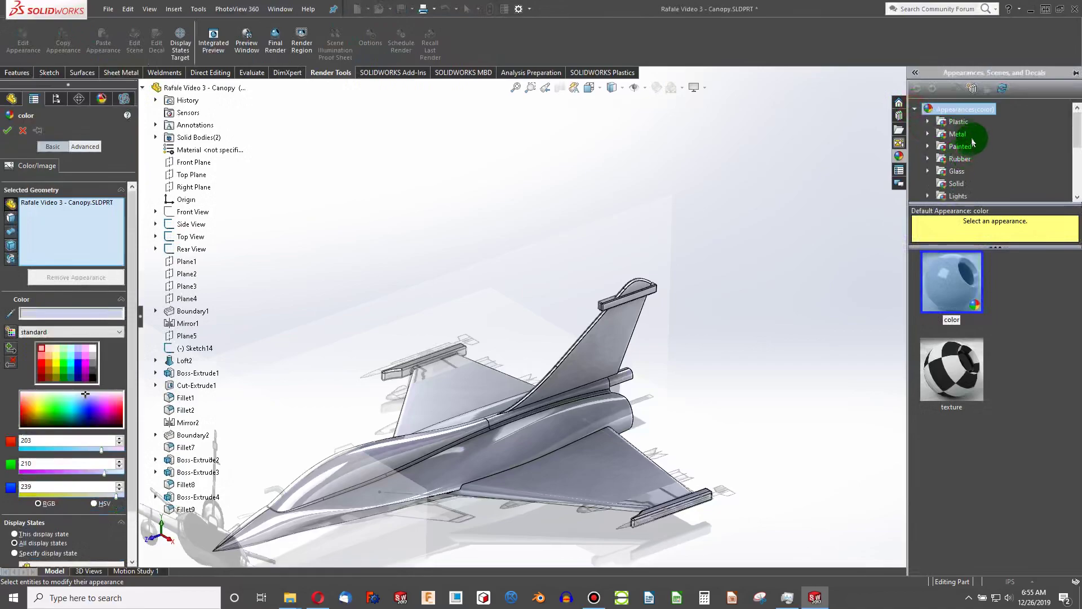
pyautogui.click(957, 171)
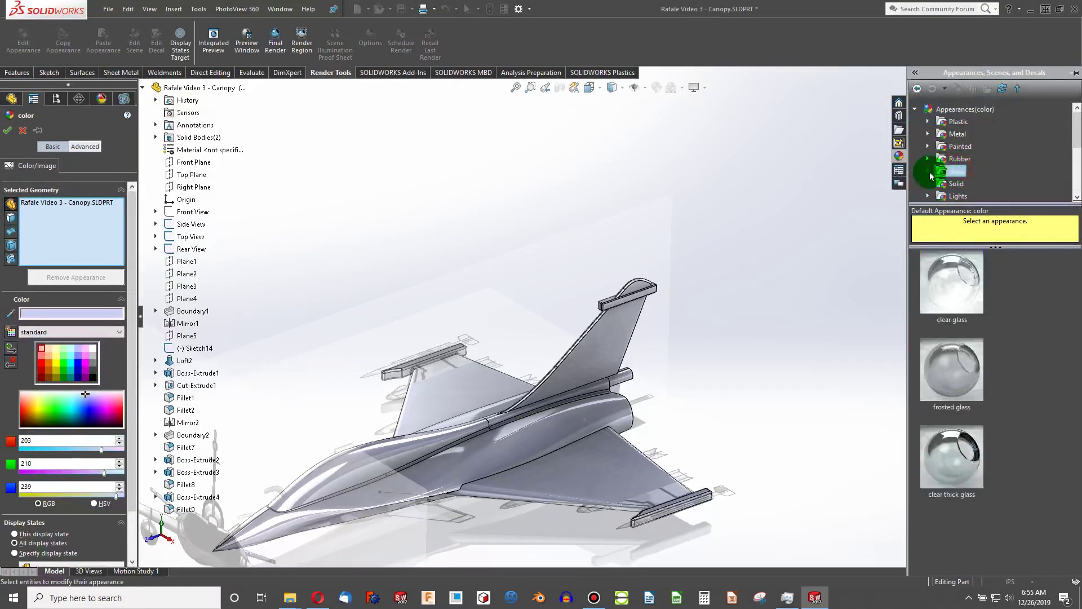
pyautogui.click(946, 269)
pyautogui.moveTo(732, 326); pyautogui.dragTo(650, 312, button='middle')
pyautogui.scroll(-5, 620, 327)
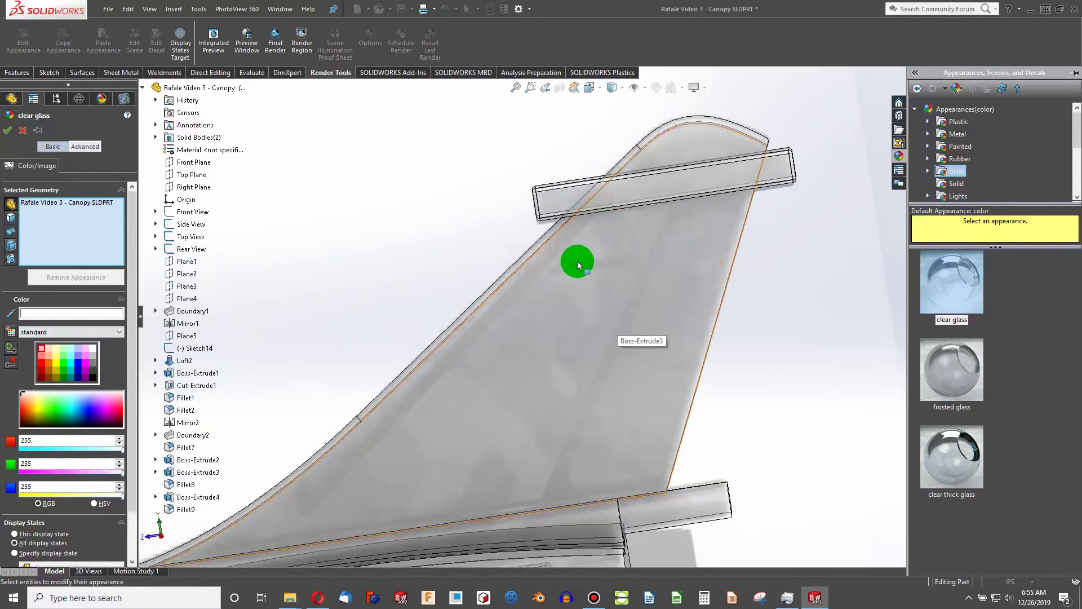
pyautogui.click(6, 129)
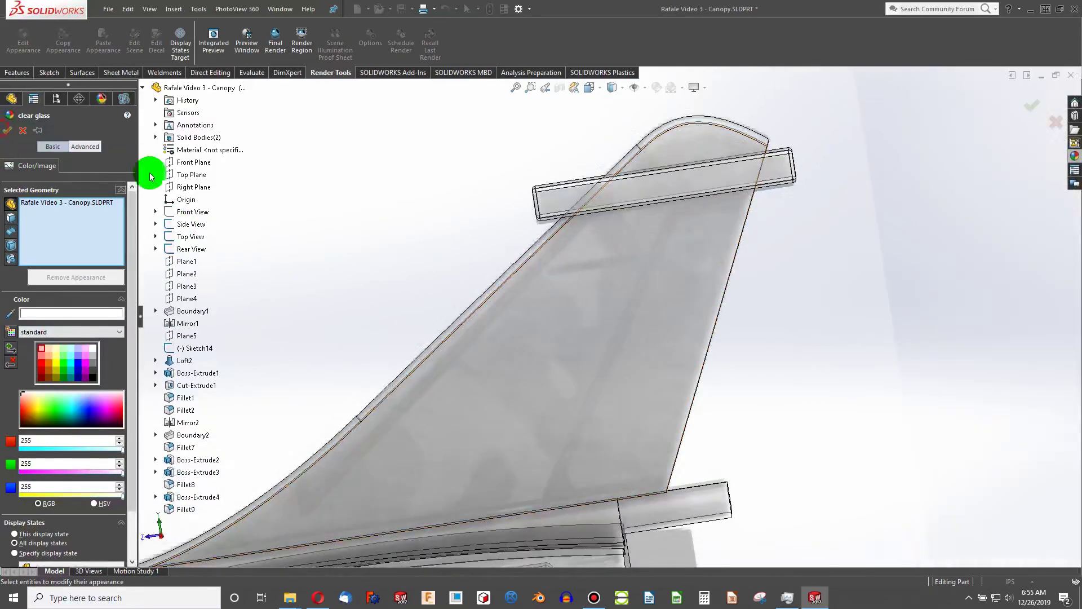
pyautogui.click(7, 130)
# Start a new sketch on the Front Plane
pyautogui.scroll(8, 462, 260)
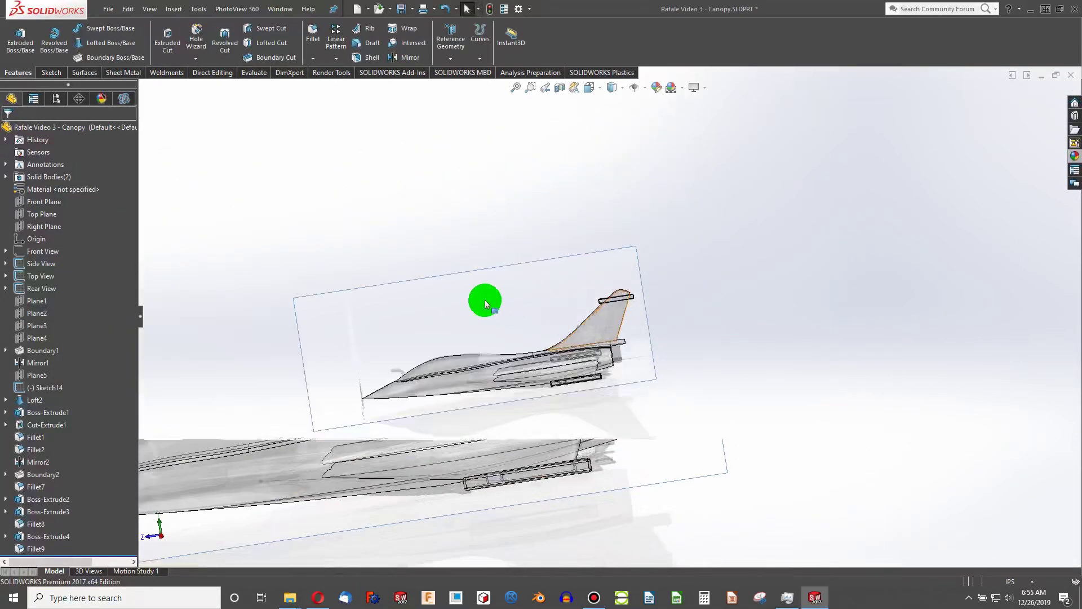
pyautogui.scroll(-4, 435, 324)
pyautogui.moveTo(442, 336); pyautogui.dragTo(358, 294, button='middle')
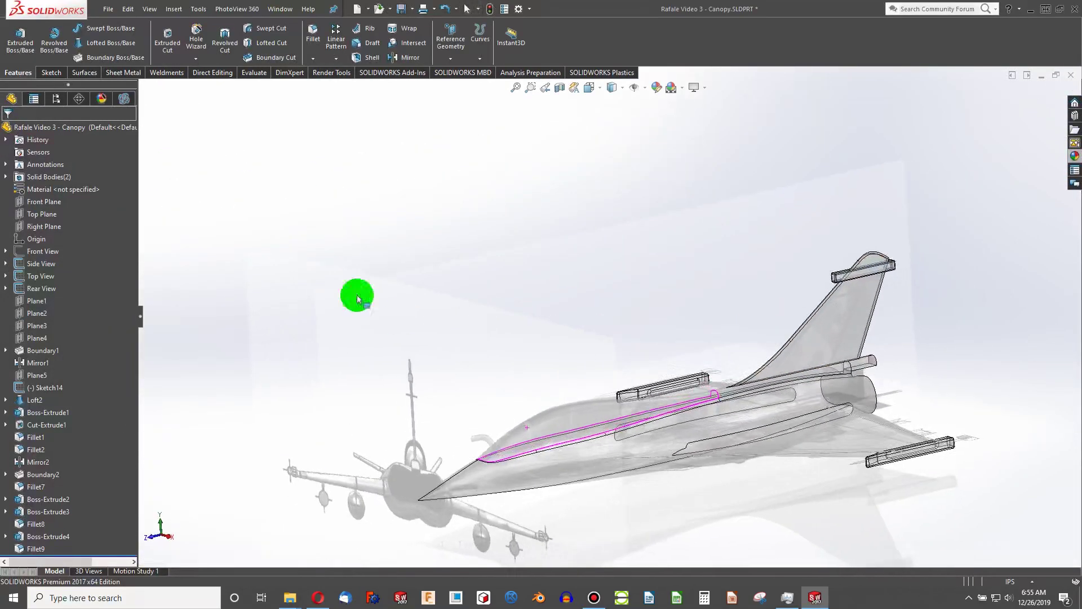
pyautogui.click(43, 226)
pyautogui.click(44, 201)
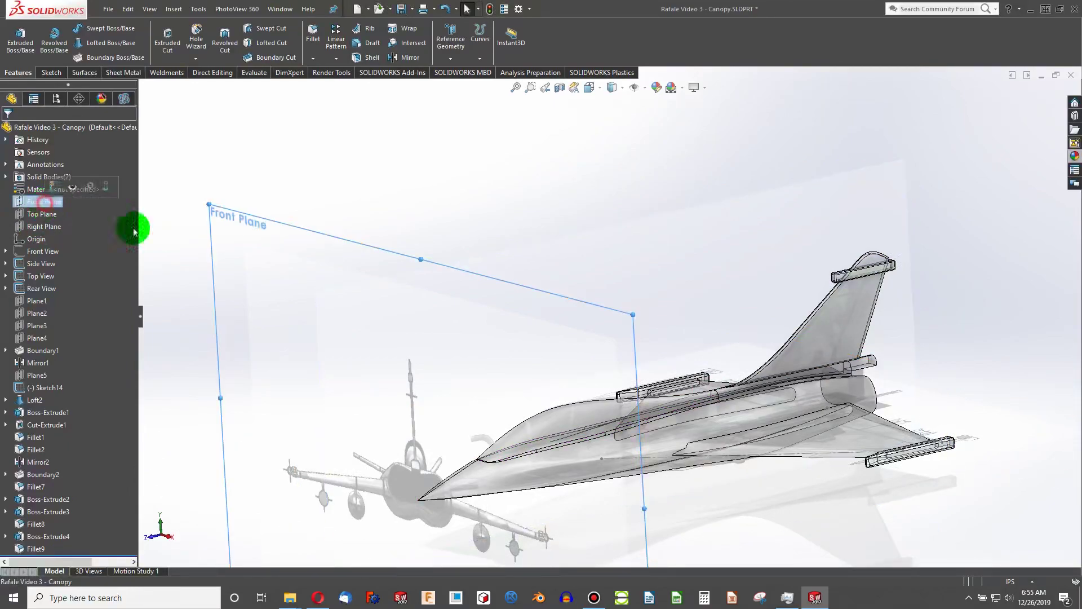
pyautogui.click(52, 74)
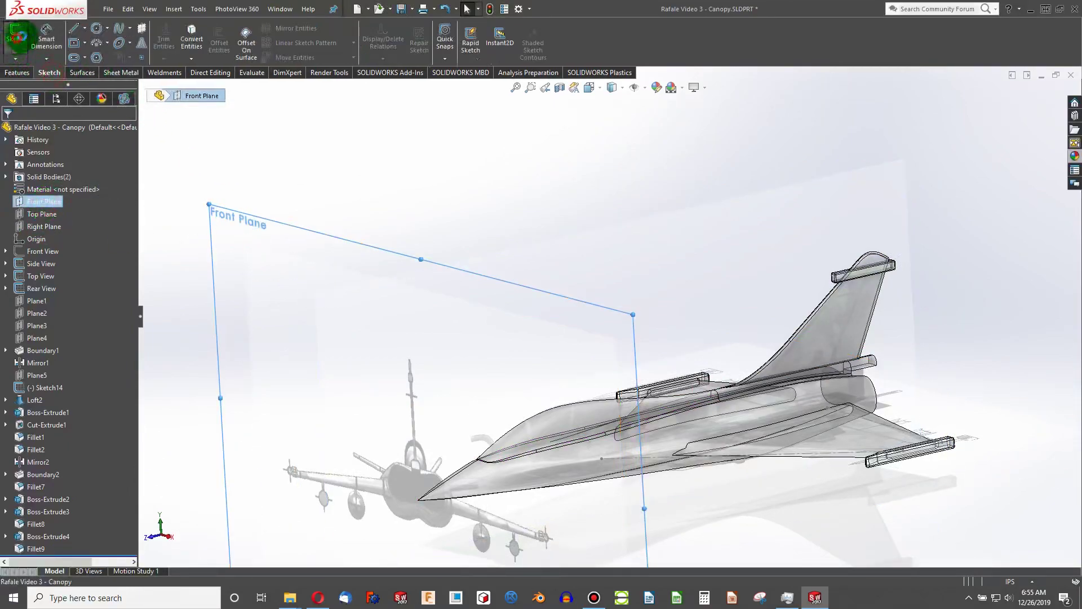
pyautogui.click(17, 35)
# Sketch a center rectangle about 0.66 in wide and 0.11 in high beside the fin, just above the reference picture's crossbar
pyautogui.click(74, 42)
pyautogui.scroll(-5, 707, 286)
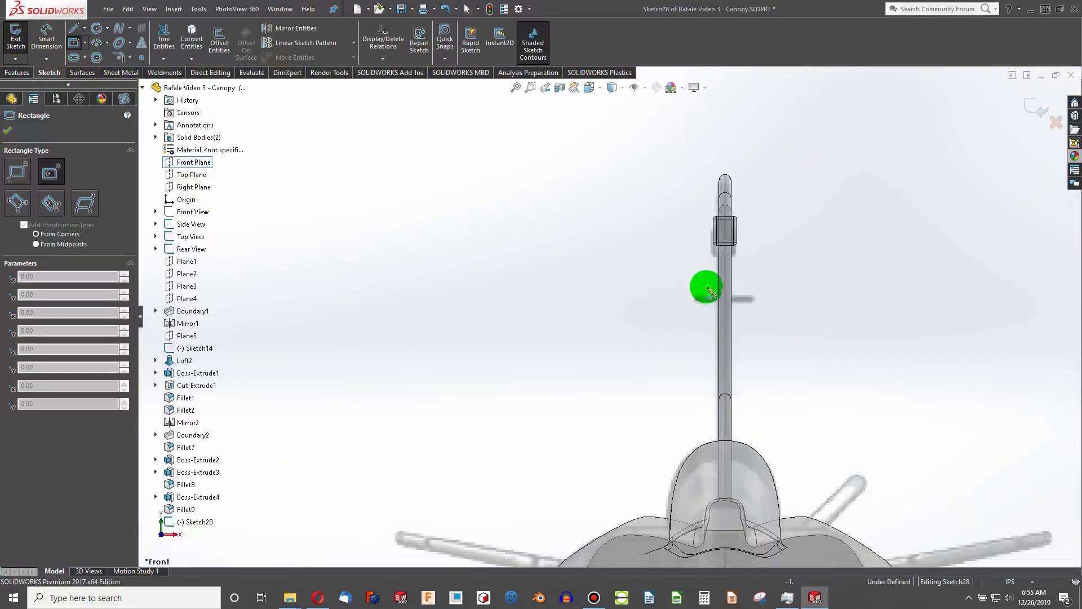
pyautogui.scroll(-6, 707, 287)
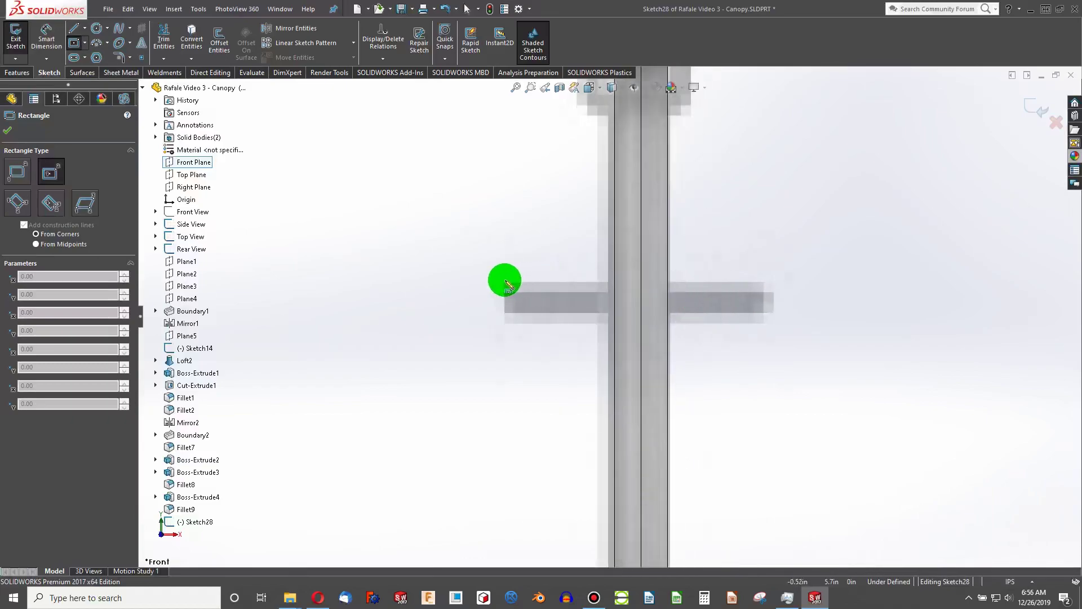
pyautogui.scroll(3, 544, 289)
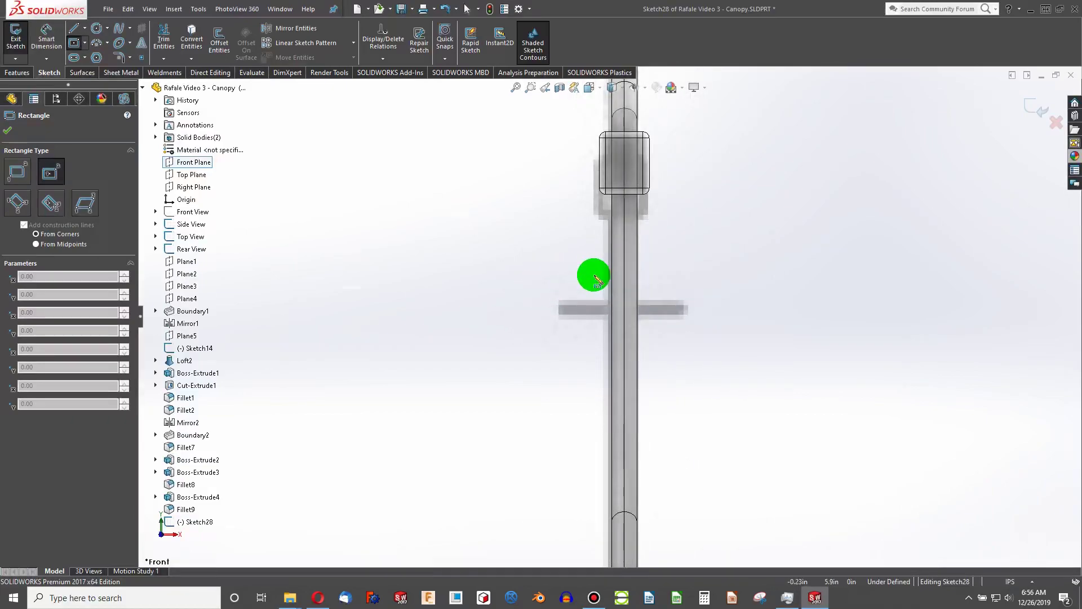
pyautogui.moveTo(560, 285)
pyautogui.mouseDown()
pyautogui.moveTo(630, 296)
pyautogui.moveTo(601, 292)
pyautogui.mouseUp()
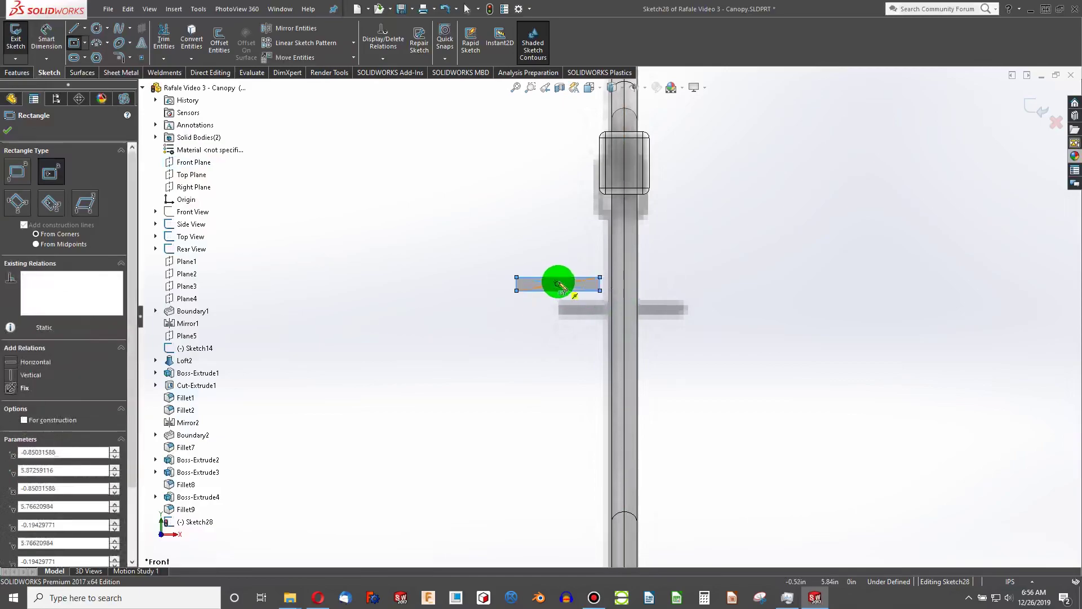
pyautogui.press('Escape')
# Make the rectangle's center point coincident with the fin's vertical center edge
pyautogui.click(558, 284)
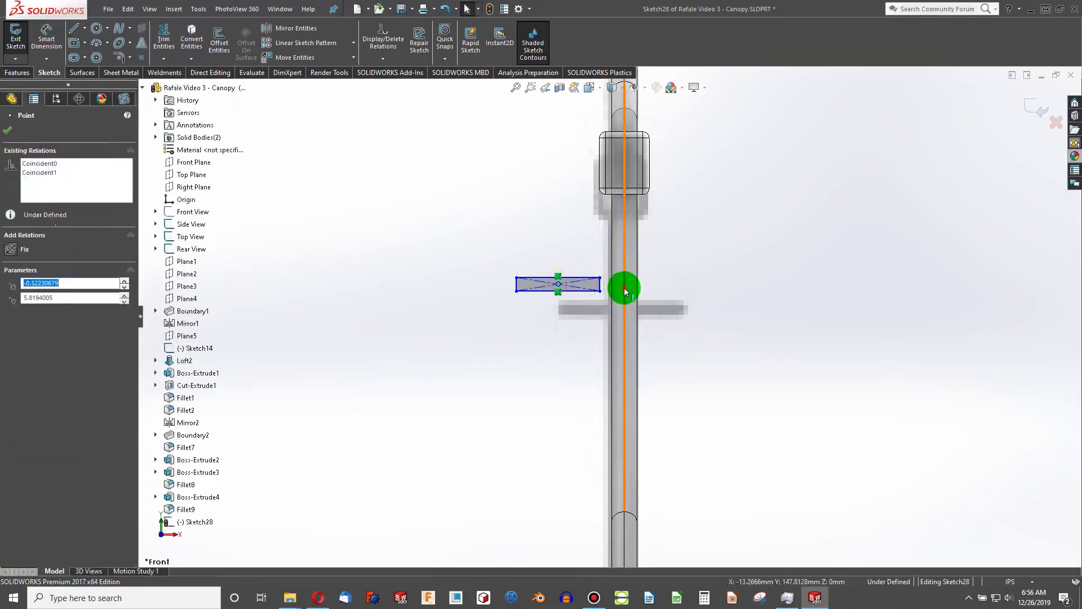
pyautogui.keyDown('ctrl'); pyautogui.click(625, 290); pyautogui.keyUp('ctrl')
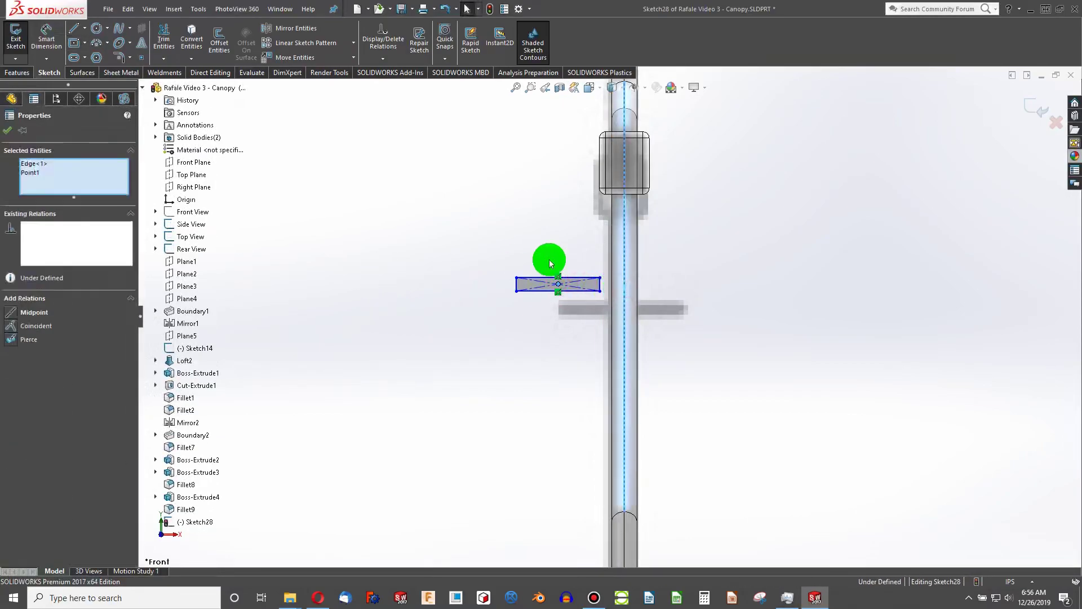
pyautogui.click(11, 328)
pyautogui.click(347, 372)
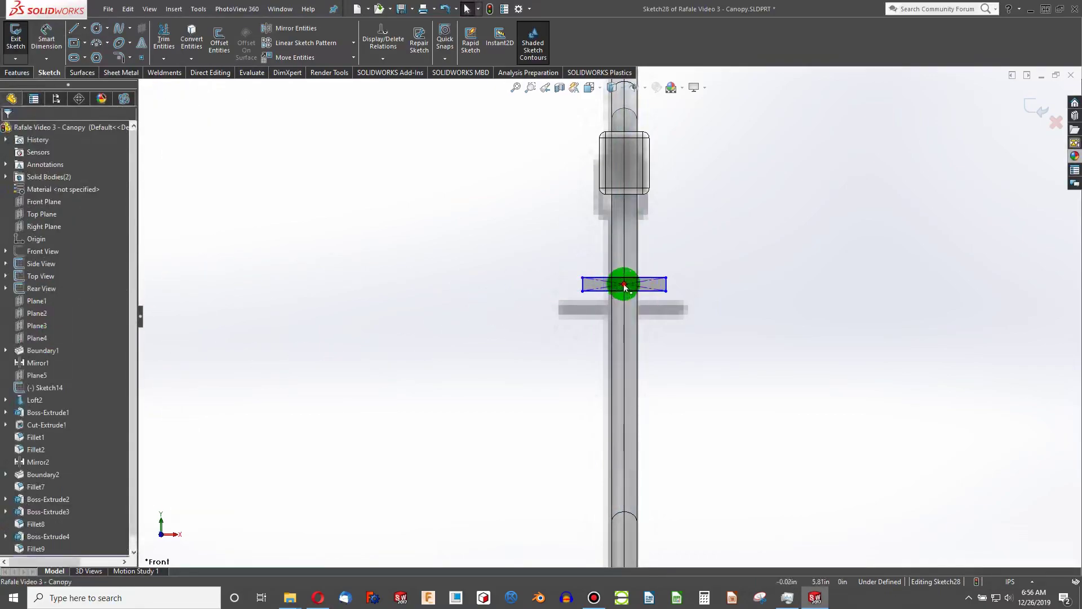
# Widen the rectangle to about 1.02 in and move it down along the fin onto the crossbar in the front reference picture
pyautogui.moveTo(624, 287); pyautogui.dragTo(689, 297)
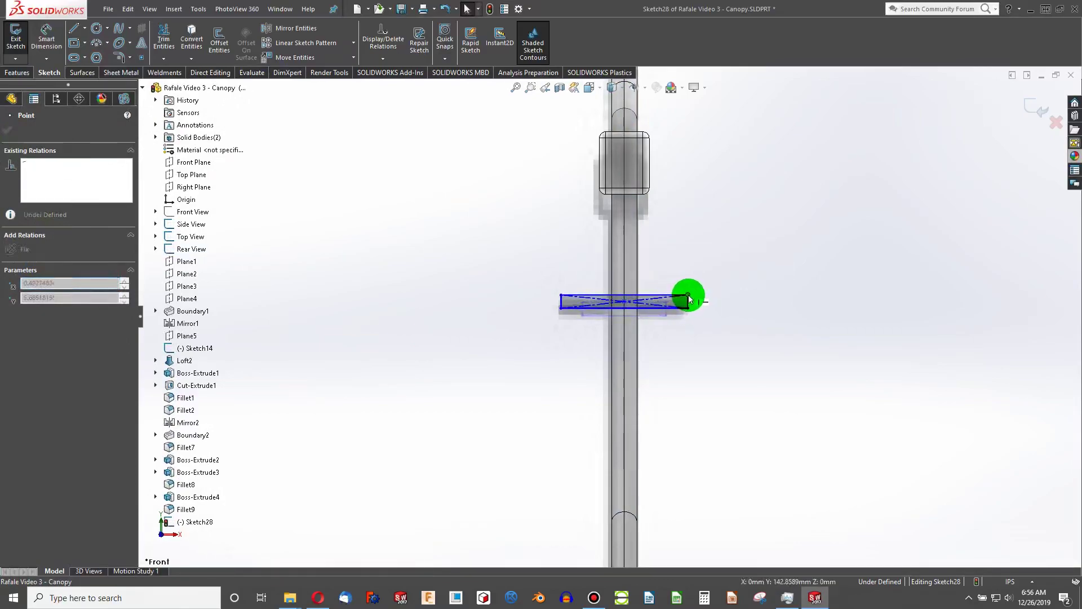
pyautogui.moveTo(692, 296); pyautogui.dragTo(689, 292)
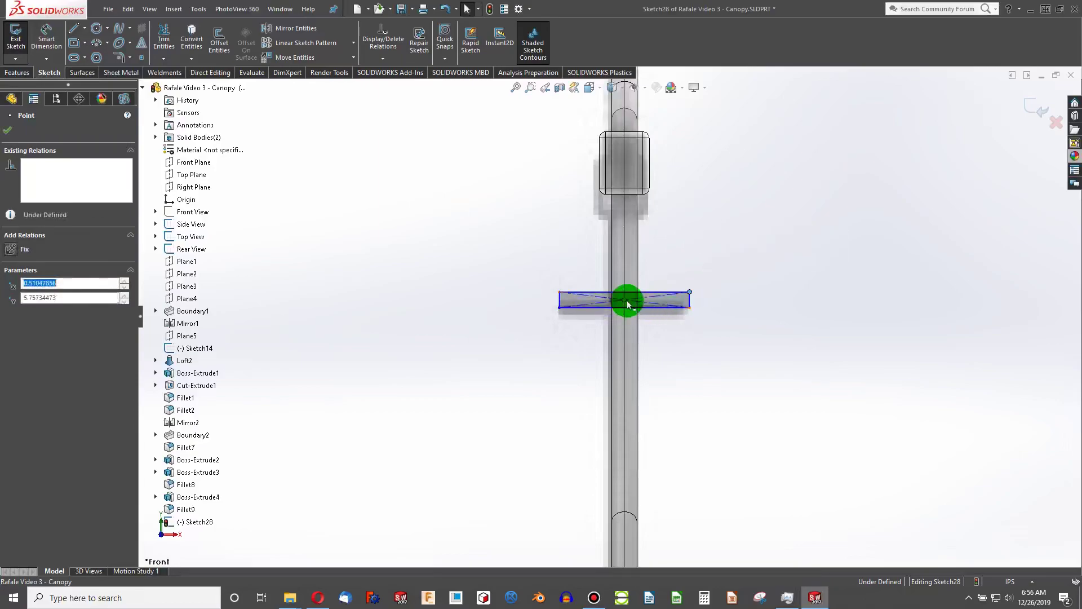
pyautogui.moveTo(625, 309)
pyautogui.mouseDown()
pyautogui.moveTo(624, 319)
pyautogui.moveTo(624, 310)
pyautogui.mouseUp()
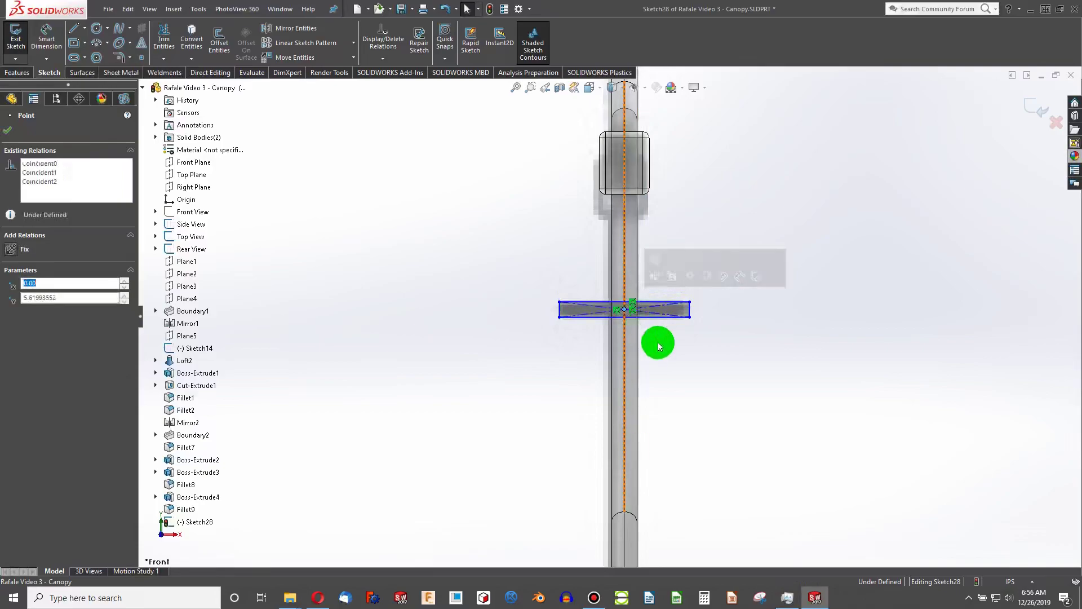
pyautogui.click(675, 350)
# Begin a boss extrusion of the crossbar rectangle, starting at a 30 in offset from the sketch plane
pyautogui.scroll(2, 678, 351)
pyautogui.moveTo(679, 352); pyautogui.dragTo(638, 370, button='middle')
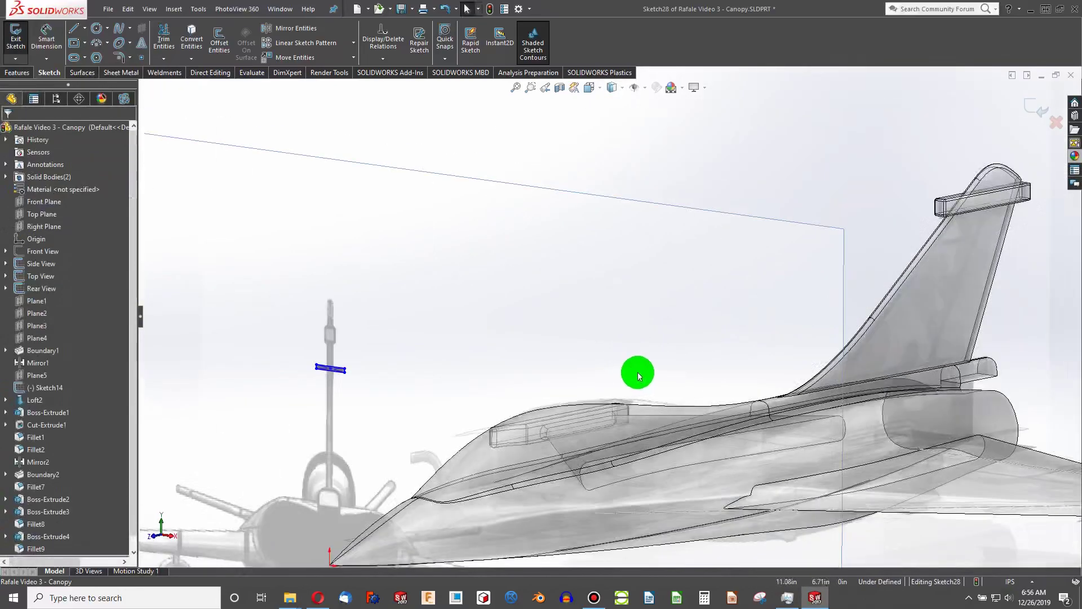
pyautogui.click(19, 76)
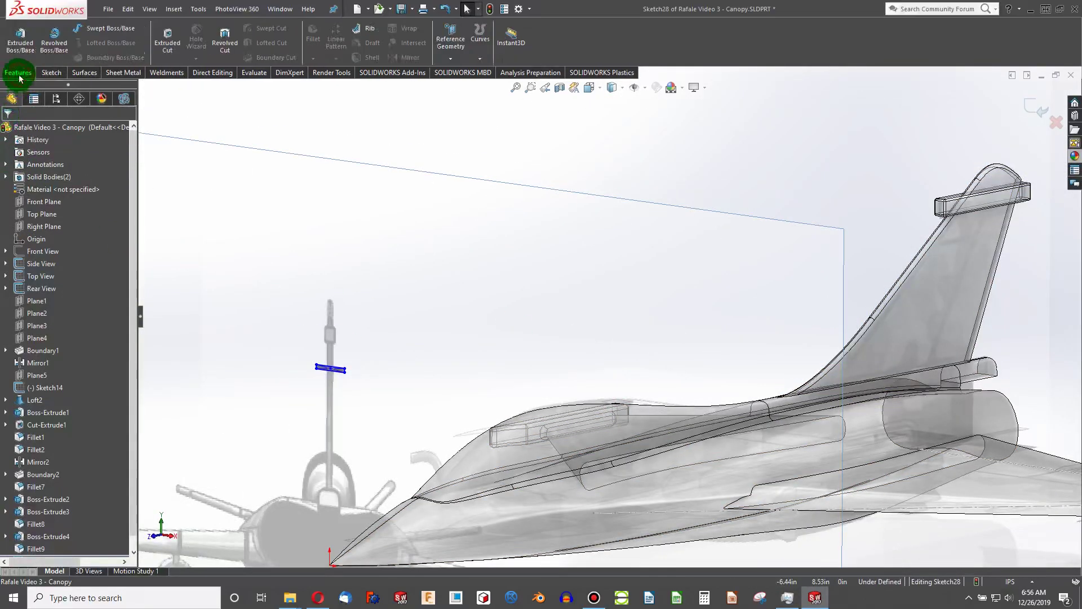
pyautogui.click(14, 44)
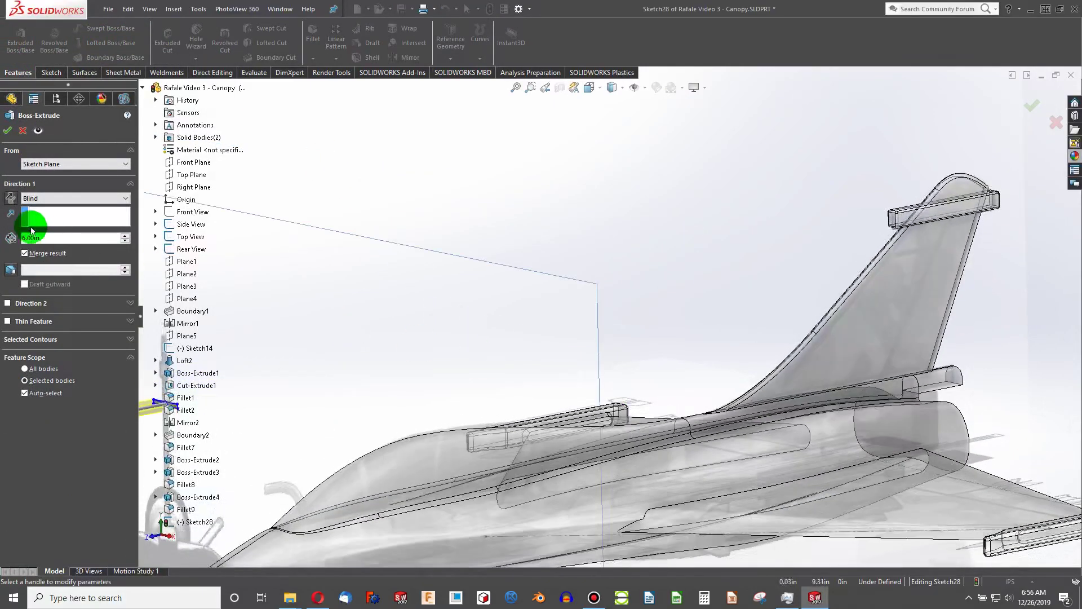
pyautogui.click(48, 163)
pyautogui.click(50, 195)
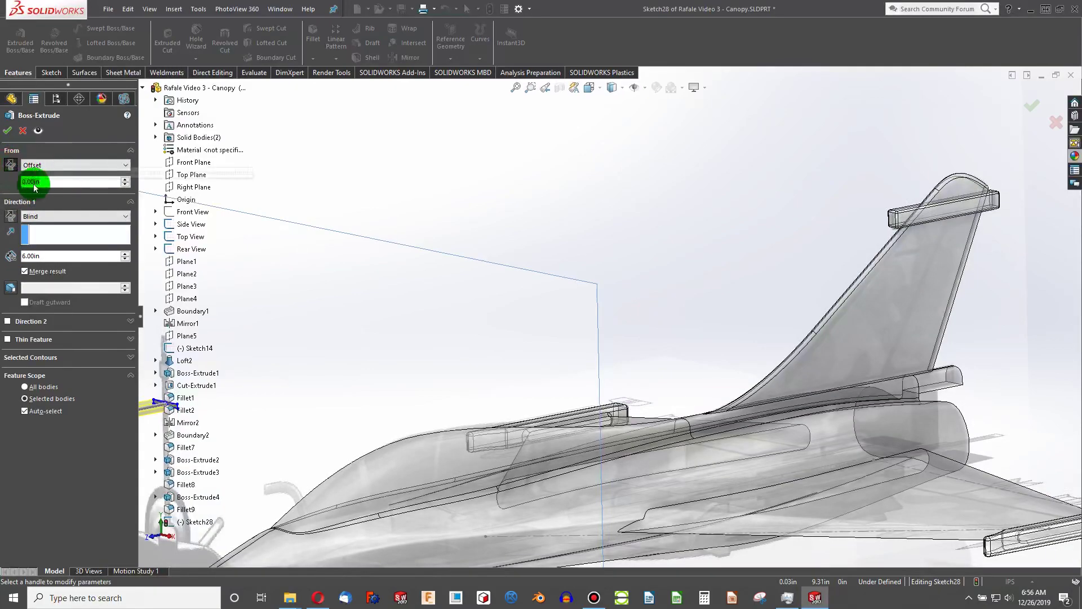
pyautogui.write('30.')
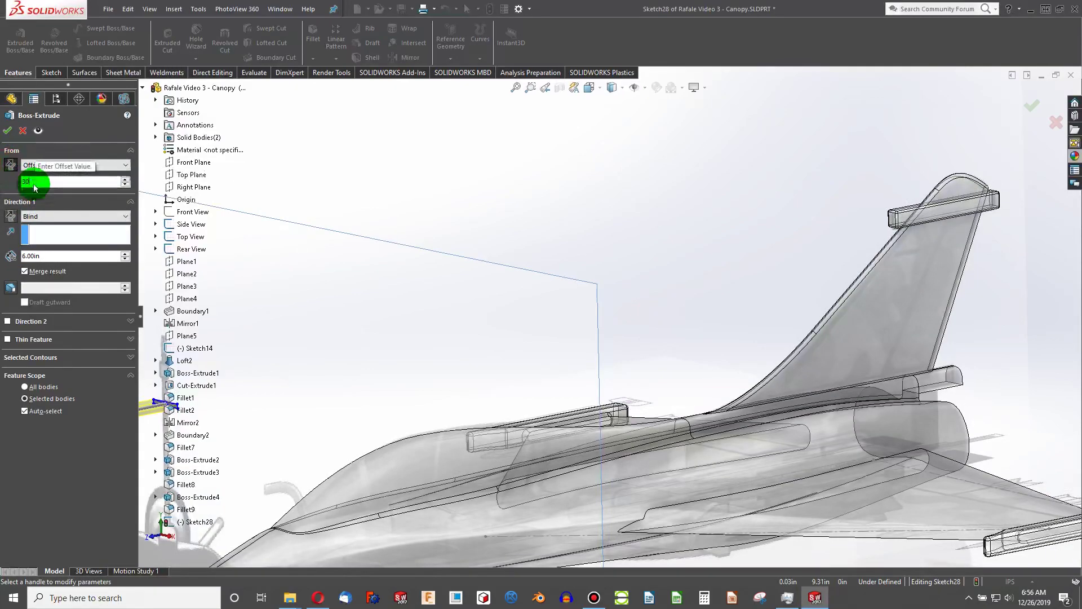
pyautogui.press('Return')
pyautogui.scroll(3, 802, 295)
pyautogui.scroll(-5, 865, 278)
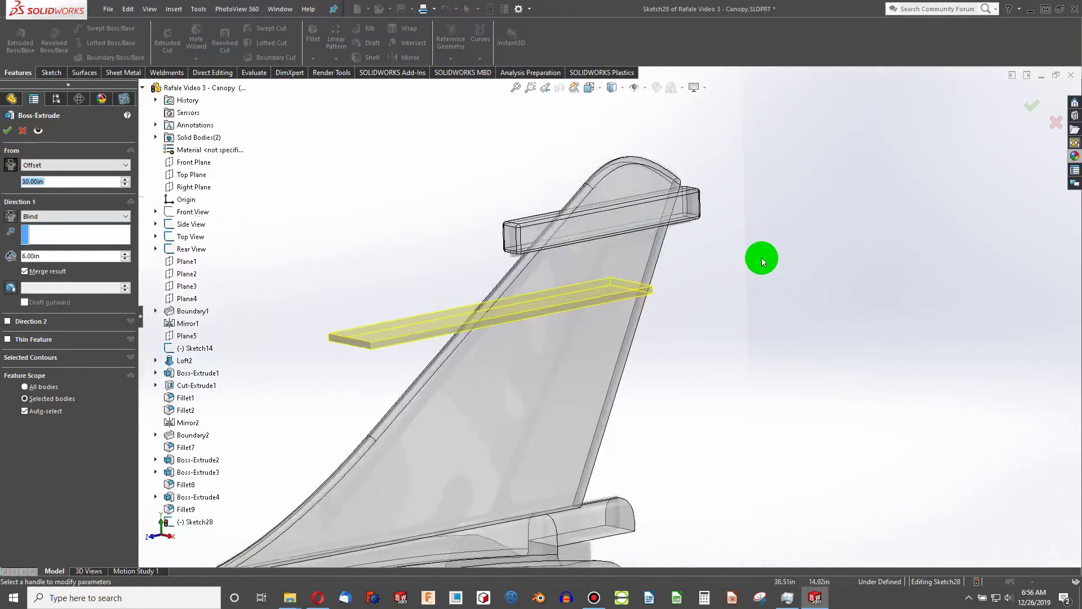
# Reduce the extrusion's start offset to 27.50 in so its end aligns with the crossbar's front end in the side reference picture
pyautogui.click(124, 185)
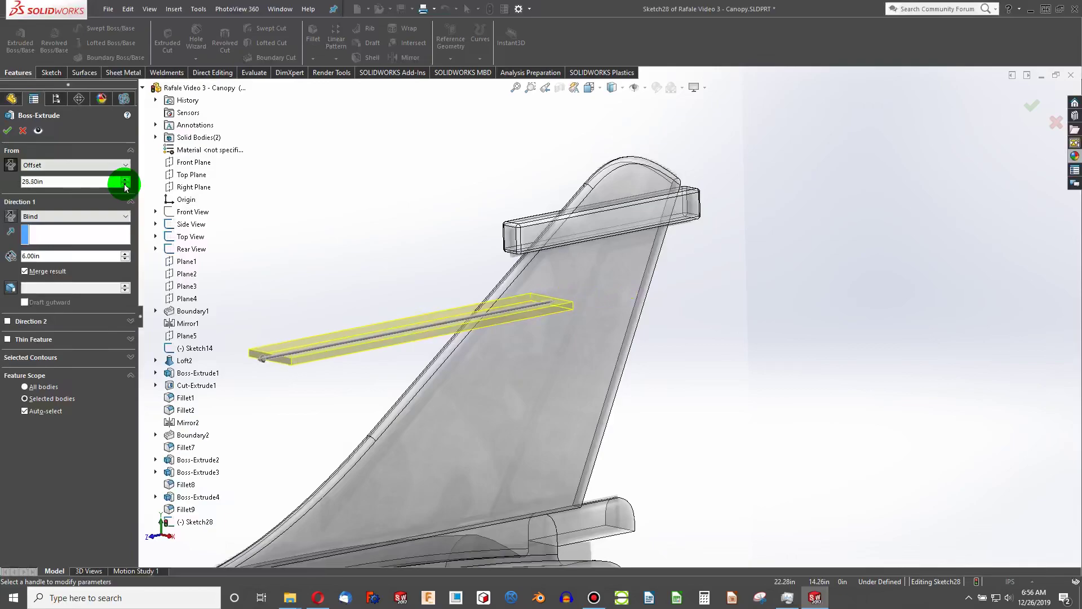
pyautogui.click(125, 184)
pyautogui.moveTo(526, 299)
pyautogui.mouseDown(button='middle')
pyautogui.moveTo(475, 278)
pyautogui.moveTo(479, 302)
pyautogui.moveTo(499, 297)
pyautogui.mouseUp(button='middle')
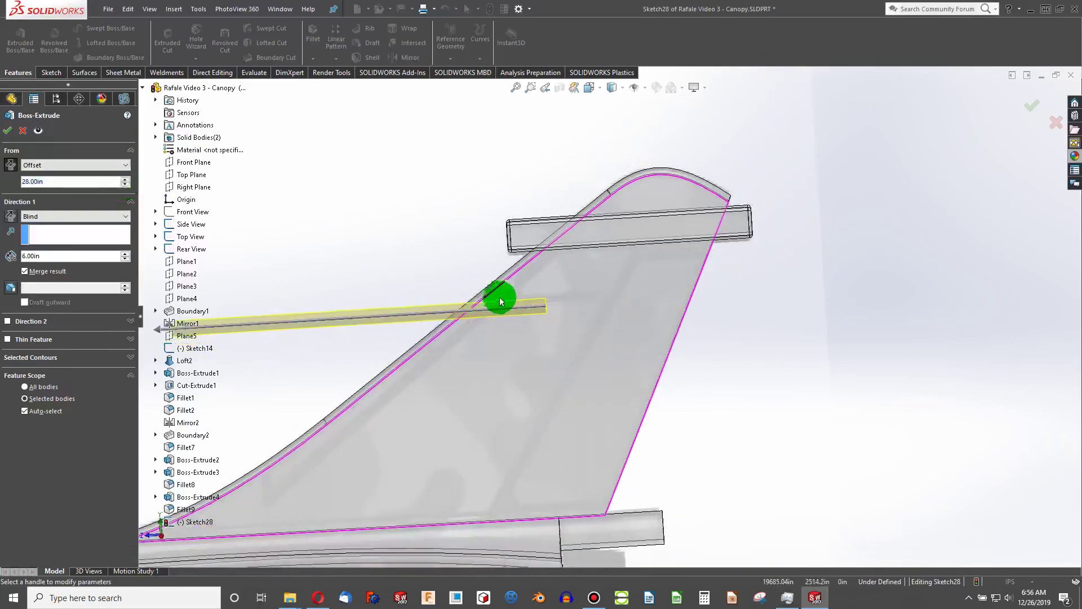
pyautogui.scroll(-5, 543, 306)
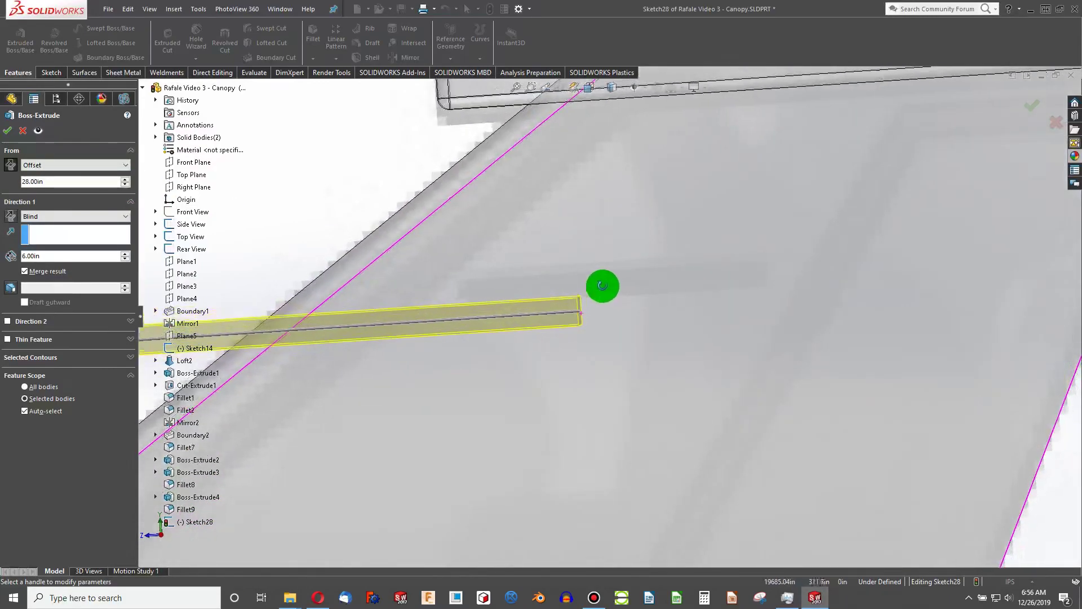
pyautogui.moveTo(603, 286); pyautogui.dragTo(601, 286, button='middle')
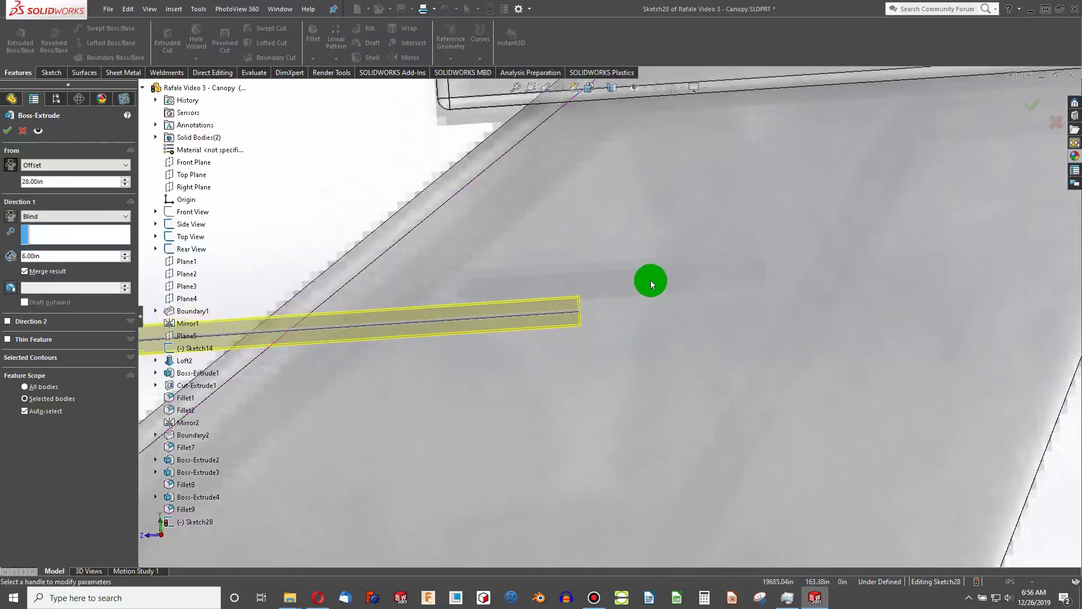
pyautogui.scroll(-1, 483, 274)
pyautogui.scroll(4, 485, 274)
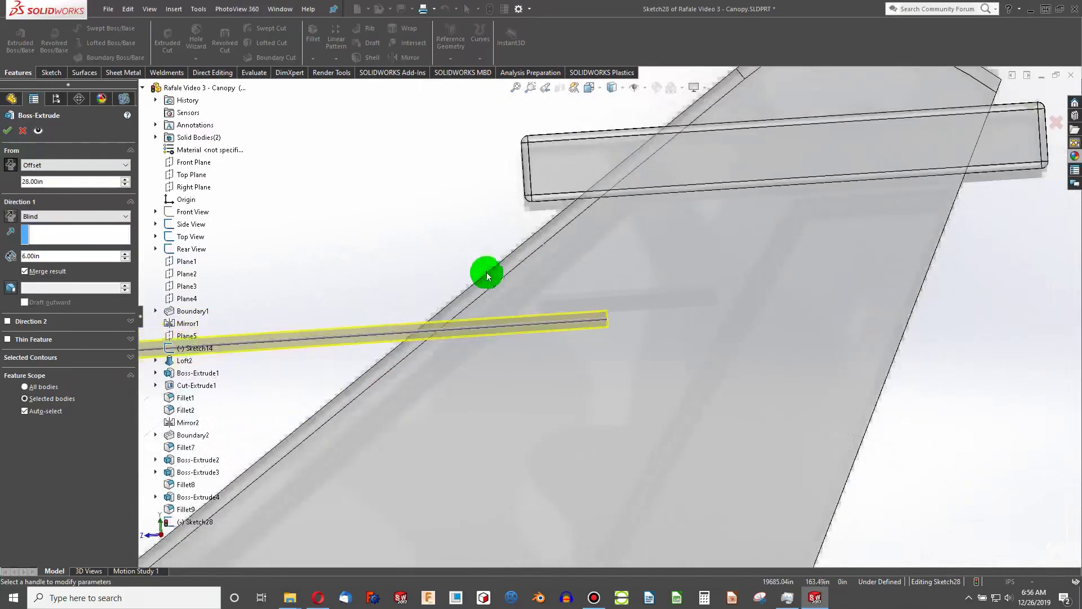
pyautogui.scroll(-2, 624, 293)
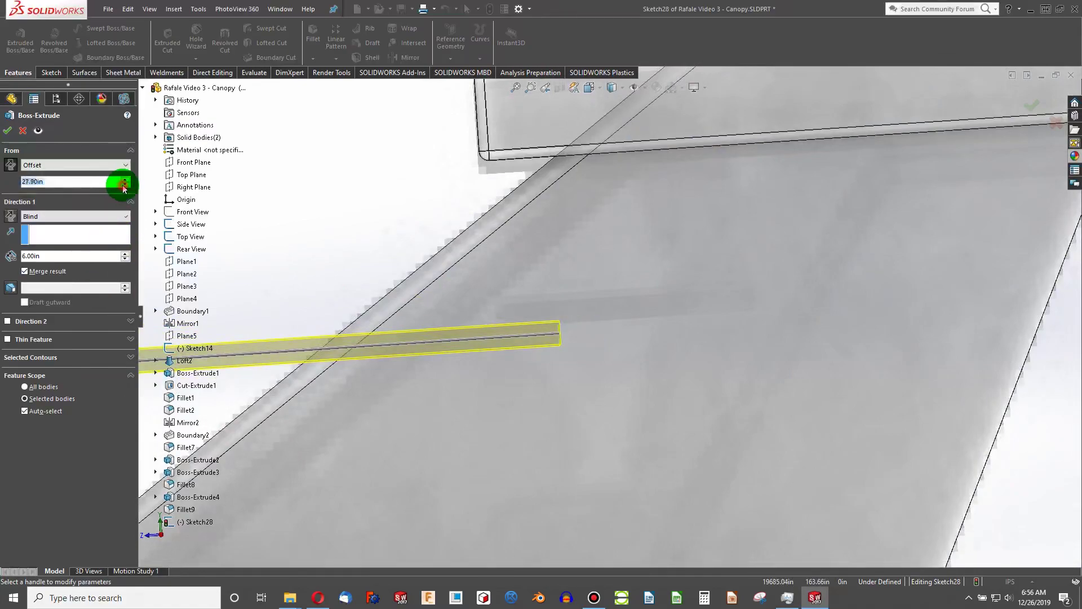
pyautogui.click(124, 182)
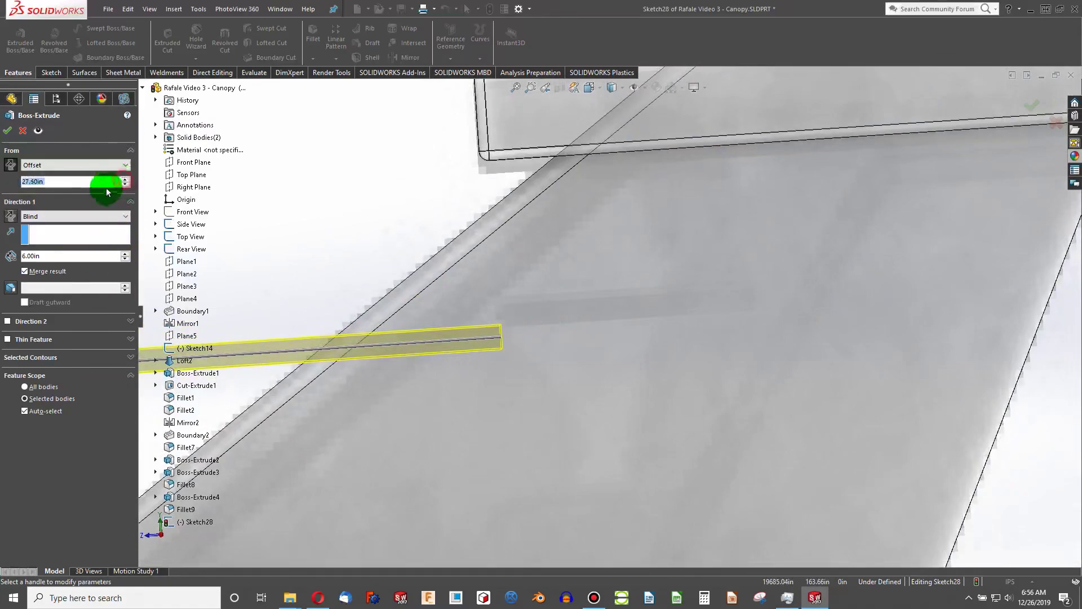
# Reverse the crossbar extrusion's direction, set its depth to 1.30 in and complete the boss extrusion
pyautogui.click(11, 215)
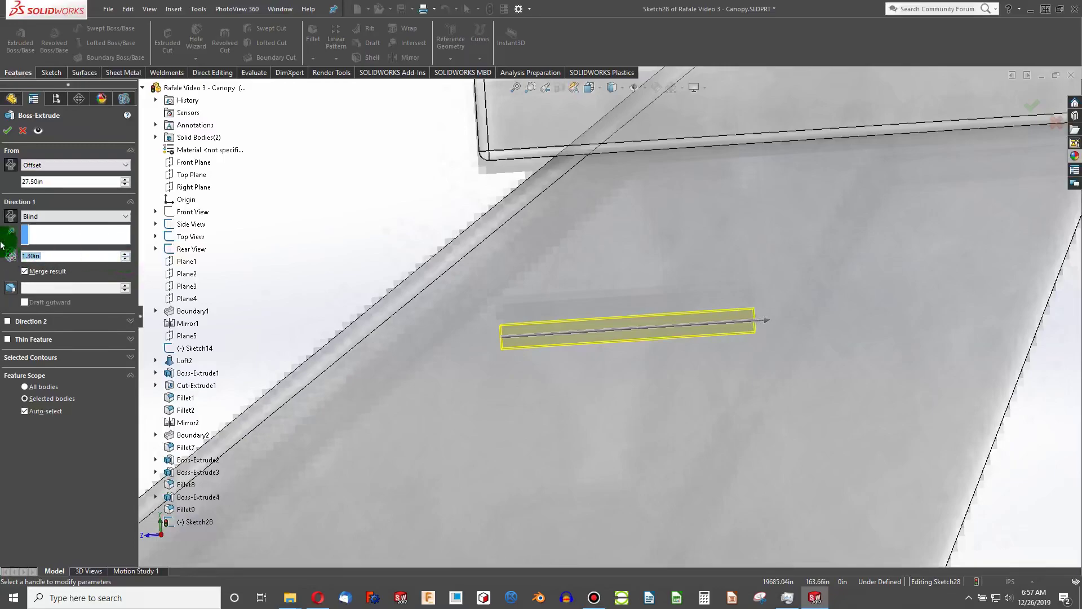
pyautogui.click(5, 130)
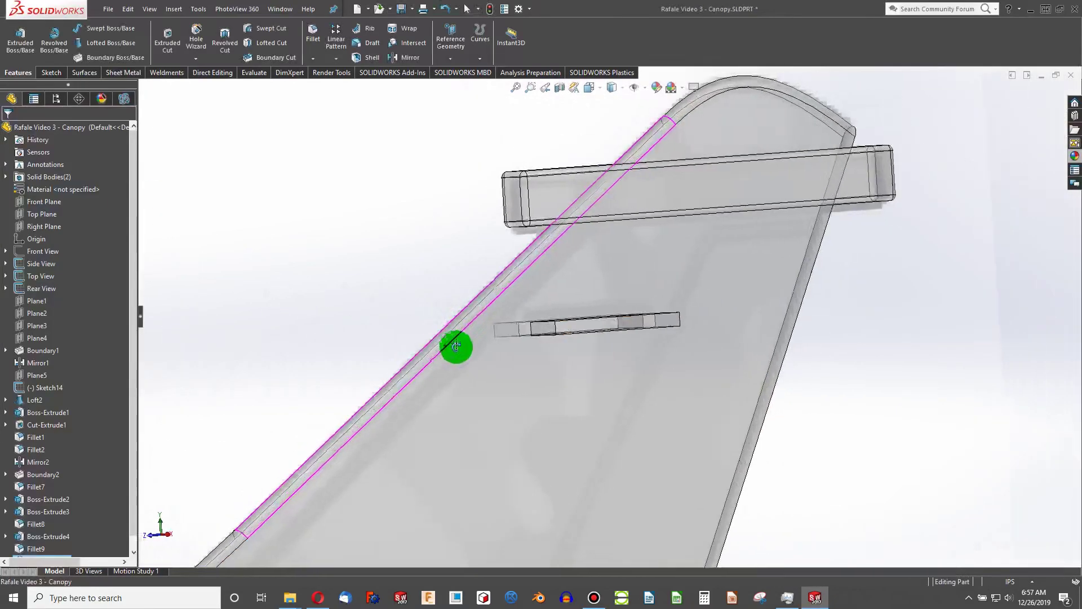
# Edit the crossbar extrusion's sketch and thin the rectangle to about a third of its height by raising its lower edge
pyautogui.moveTo(456, 346); pyautogui.dragTo(529, 317, button='middle')
pyautogui.rightClick(562, 334)
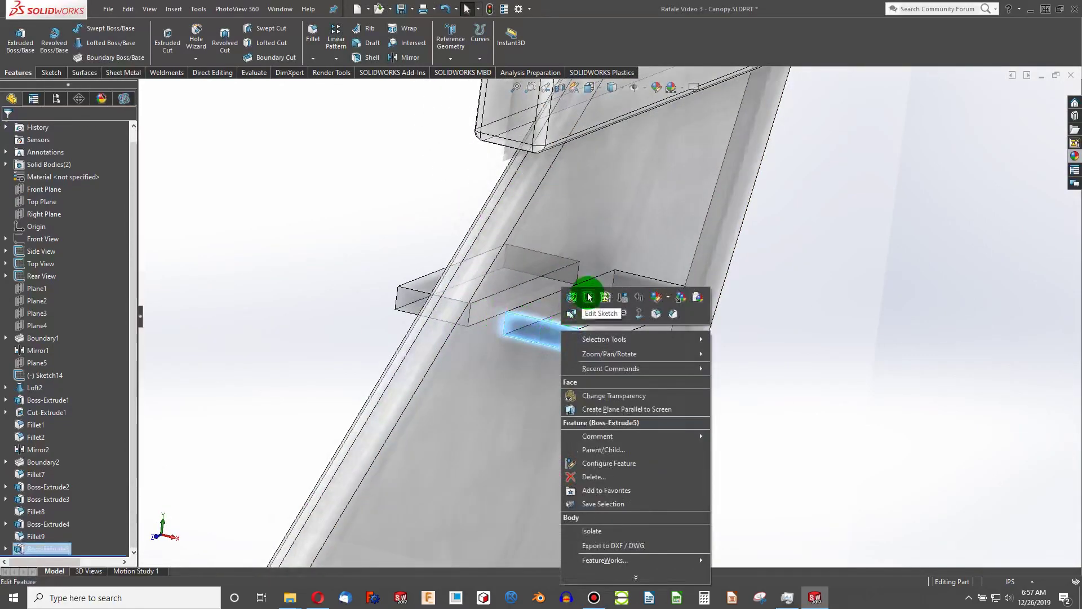
pyautogui.click(569, 296)
pyautogui.moveTo(366, 325); pyautogui.dragTo(529, 370, button='middle')
pyautogui.scroll(-7, 488, 369)
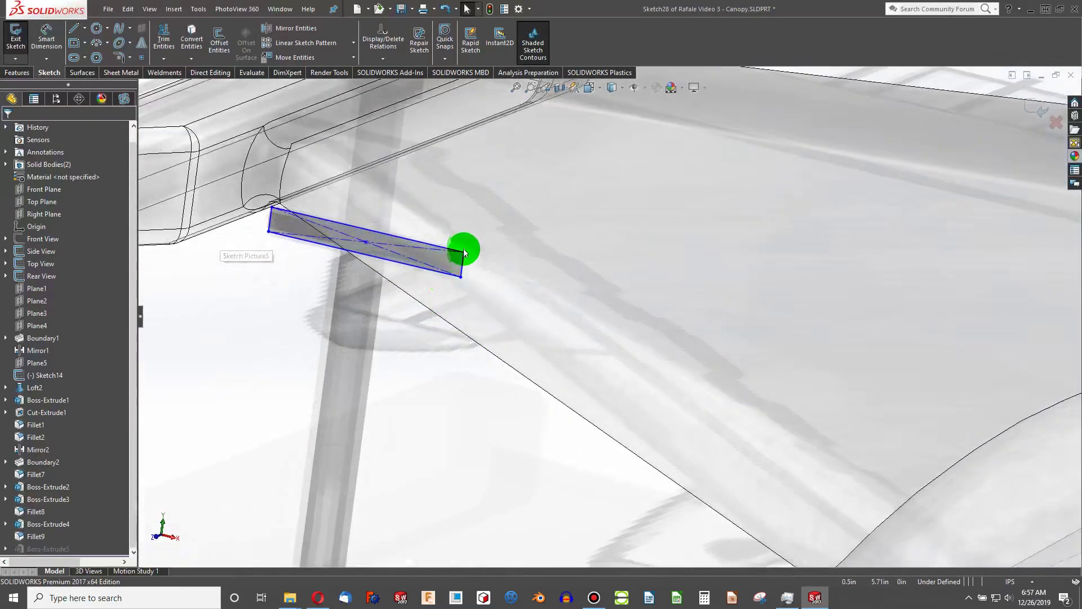
pyautogui.click(464, 255)
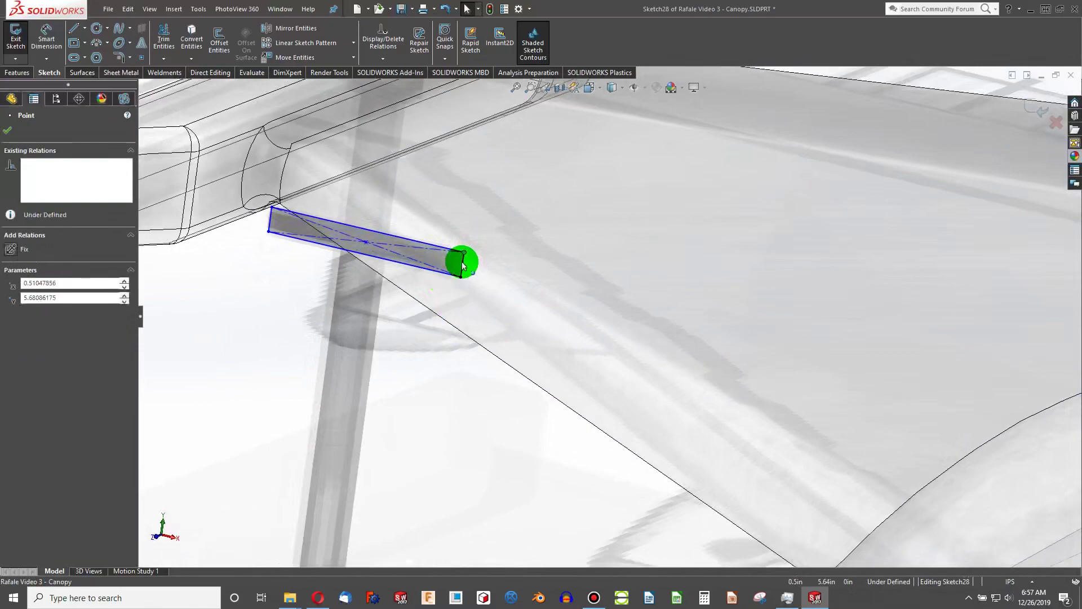
pyautogui.moveTo(463, 265)
pyautogui.mouseDown()
pyautogui.moveTo(459, 273)
pyautogui.moveTo(463, 263)
pyautogui.mouseUp()
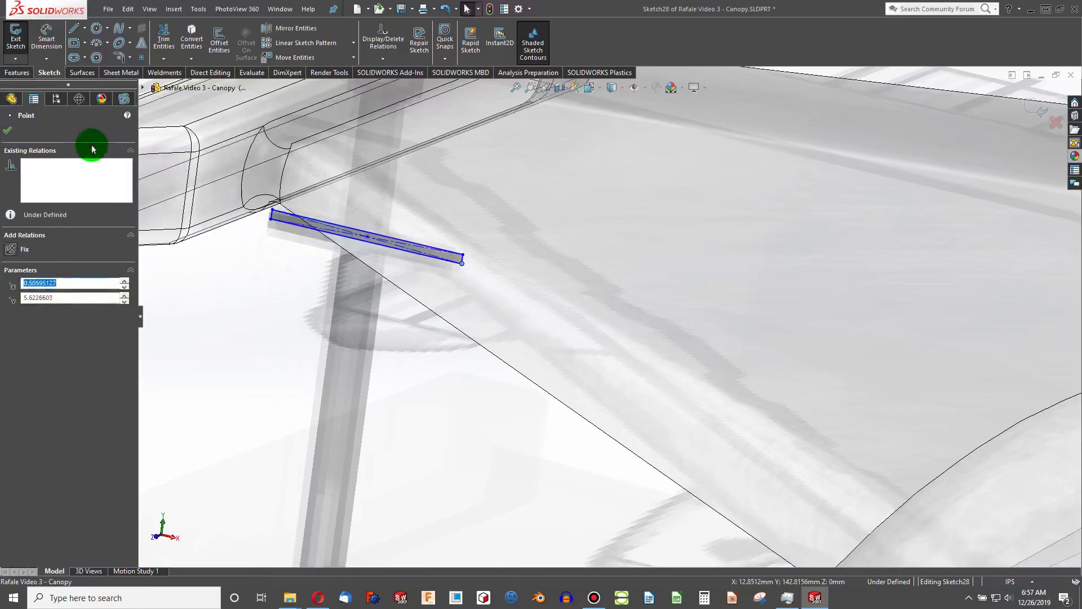
pyautogui.click(15, 40)
# Remove the clear glass appearance from the whole part and display the jet in isometric view
pyautogui.scroll(10, 476, 317)
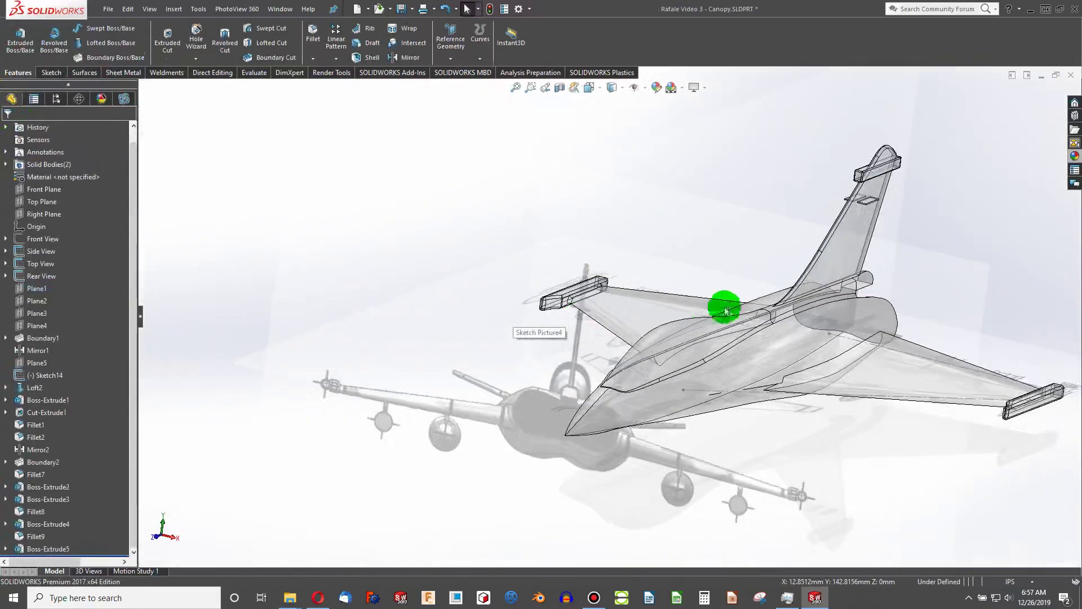
pyautogui.scroll(2, 725, 308)
pyautogui.scroll(-10, 773, 256)
pyautogui.moveTo(714, 249); pyautogui.dragTo(612, 204, button='middle')
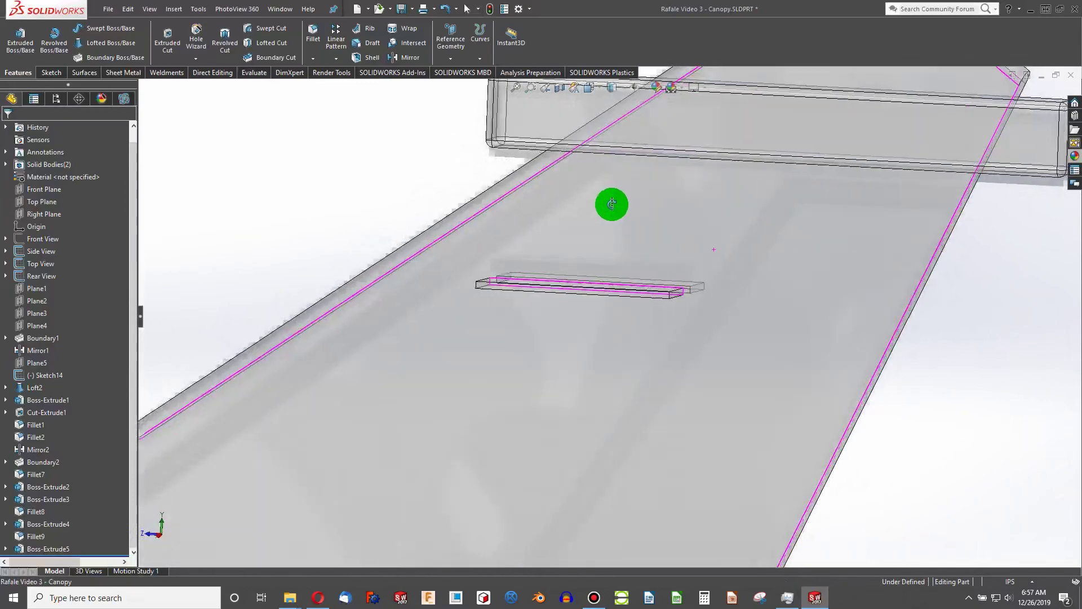
pyautogui.scroll(10, 612, 204)
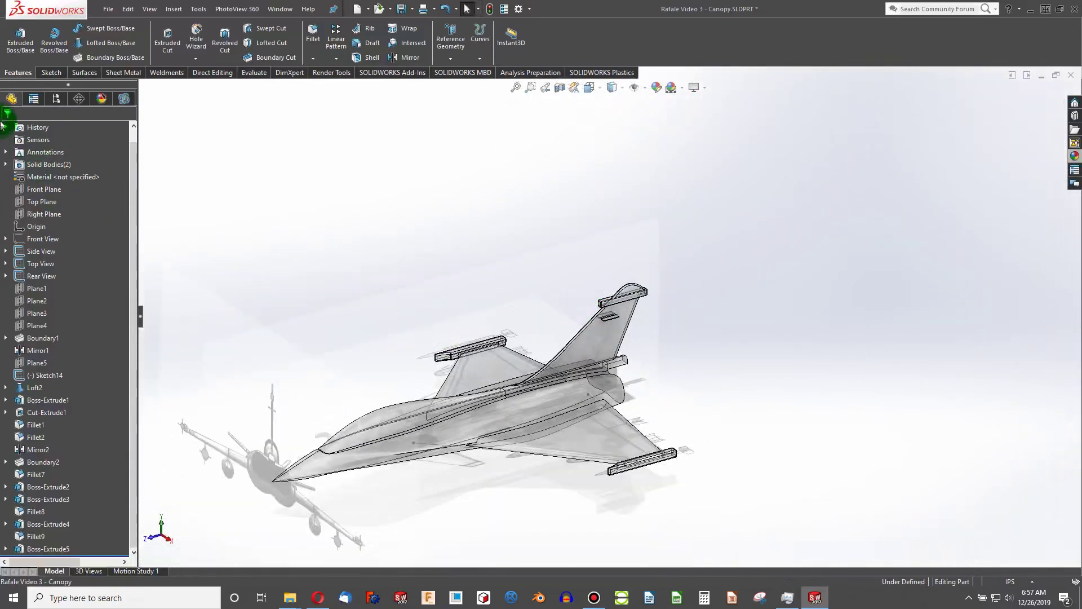
pyautogui.scroll(1, 33, 132)
pyautogui.rightClick(68, 128)
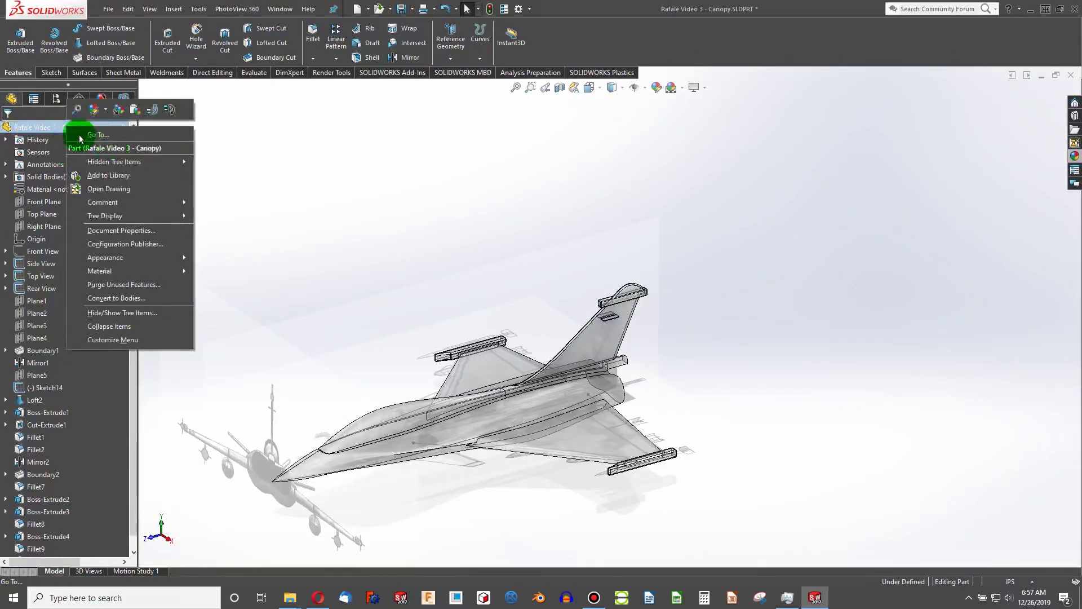
pyautogui.click(95, 109)
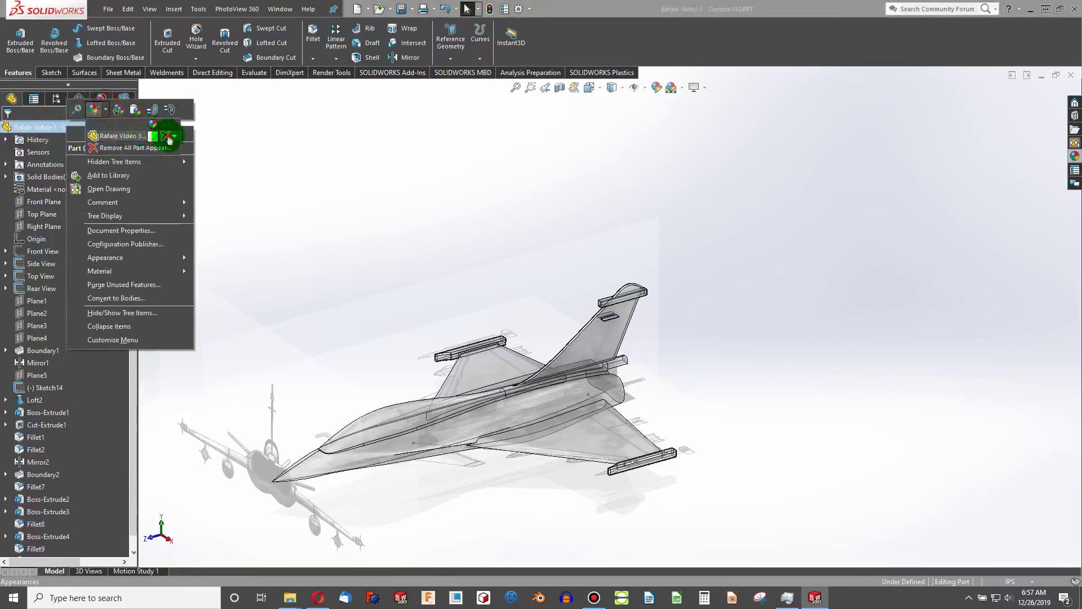
pyautogui.click(168, 137)
pyautogui.moveTo(502, 381); pyautogui.dragTo(500, 412, button='middle')
pyautogui.hotkey('ctrl', '7')
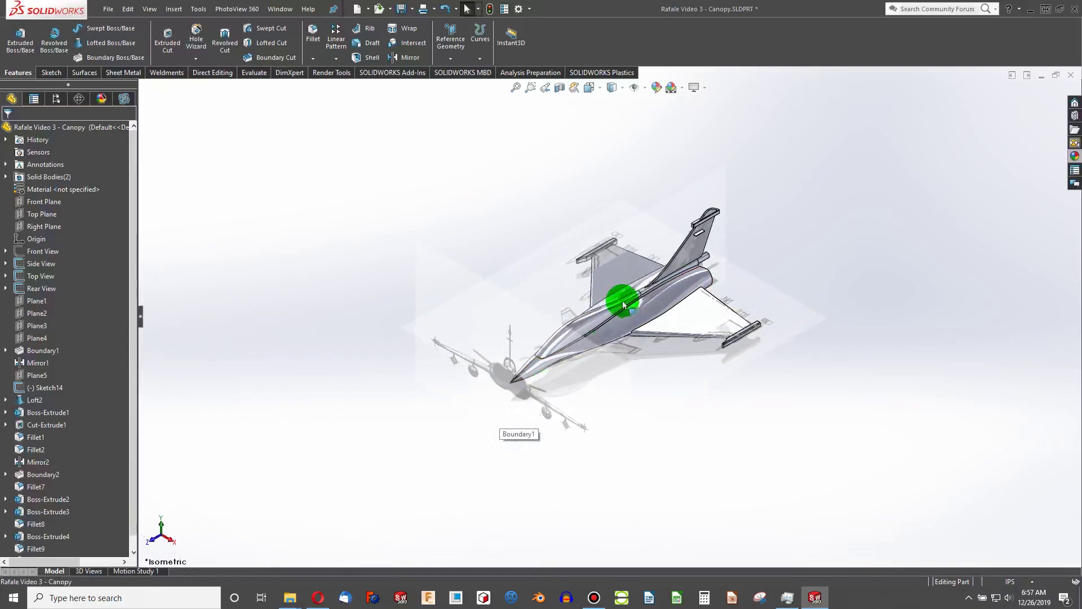
pyautogui.scroll(-4, 654, 304)
pyautogui.scroll(-2, 666, 247)
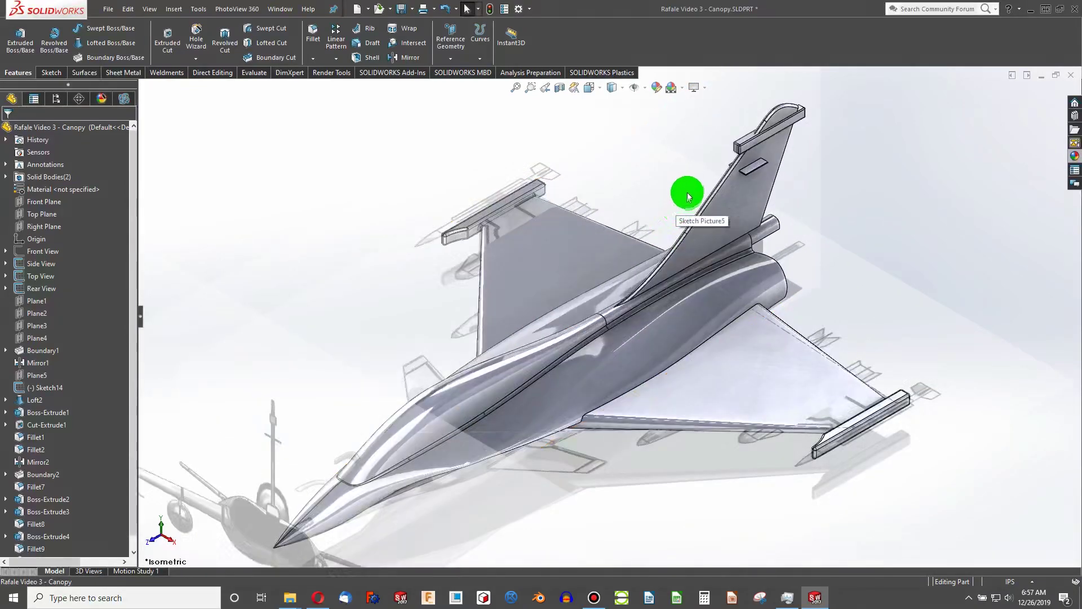